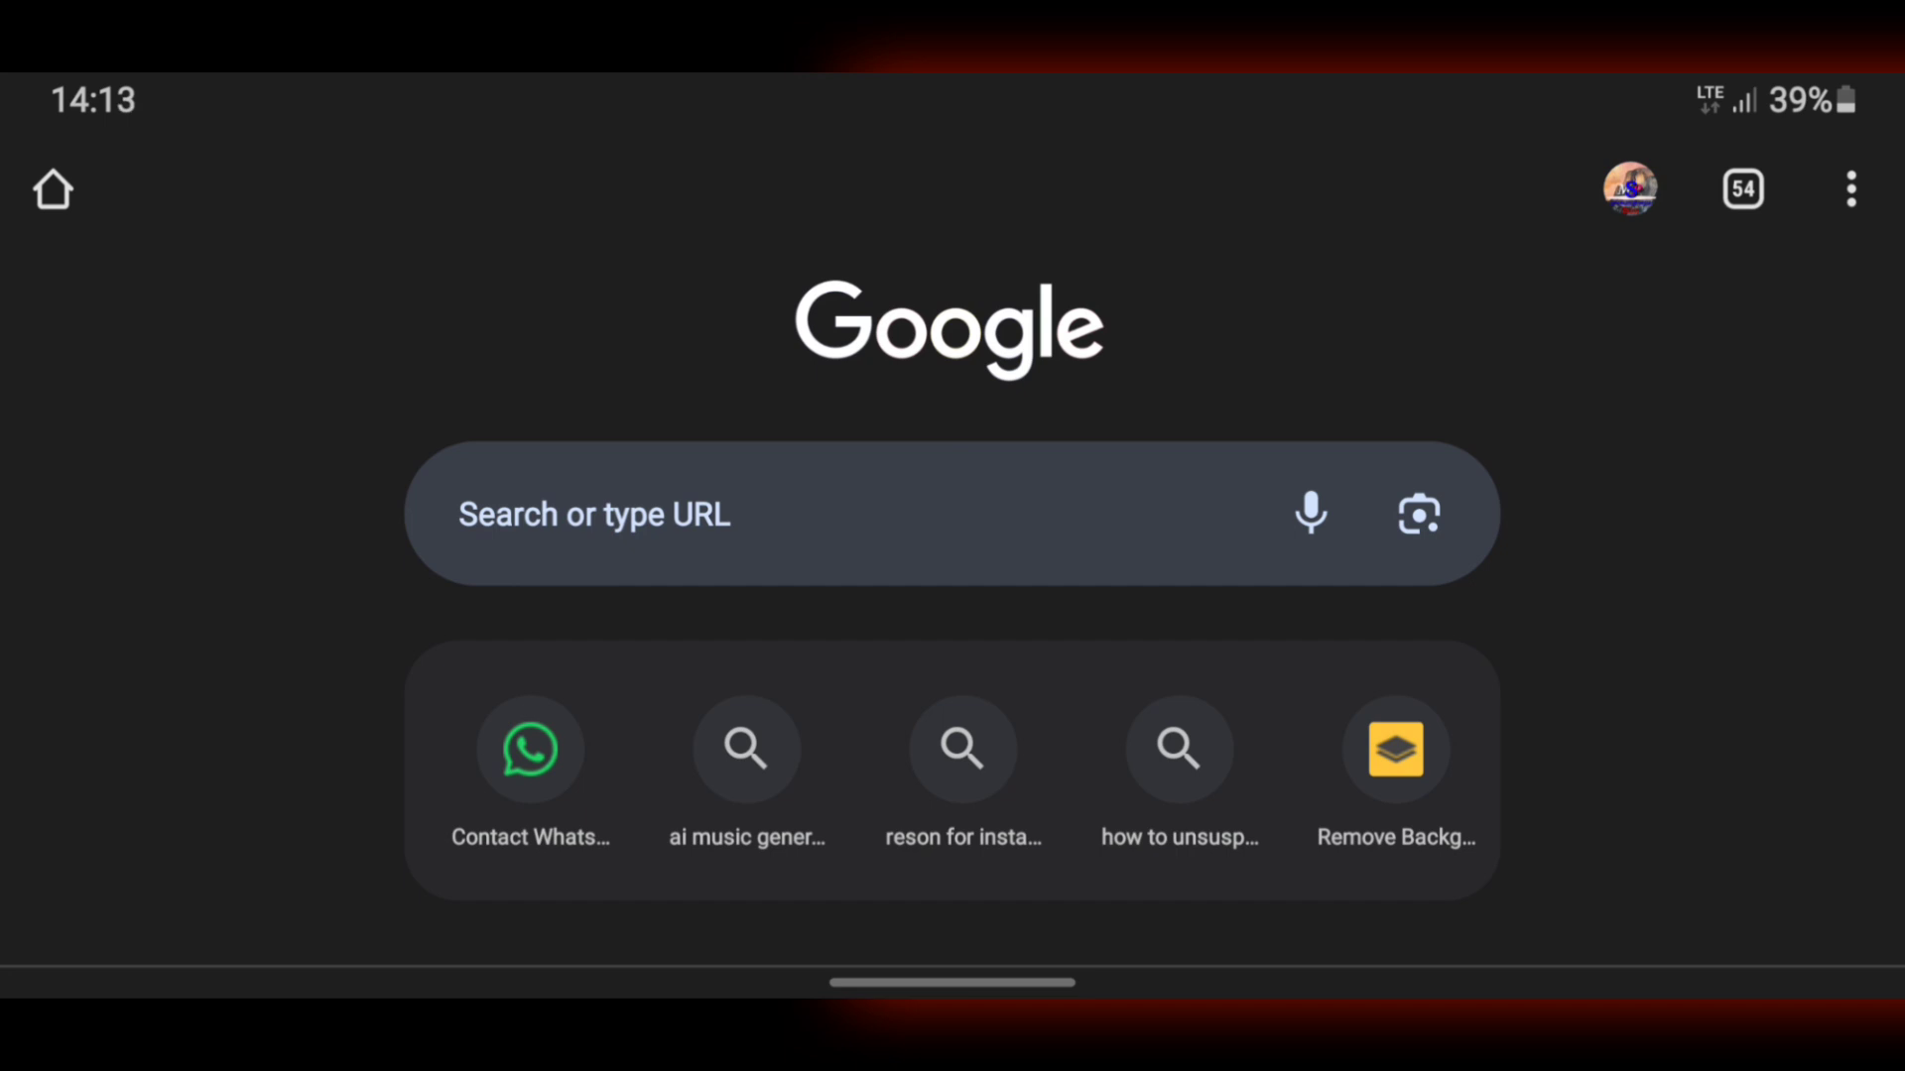
Search Google for 'accessing and downloading' using the keyboard's word suggestions.
click(595, 514)
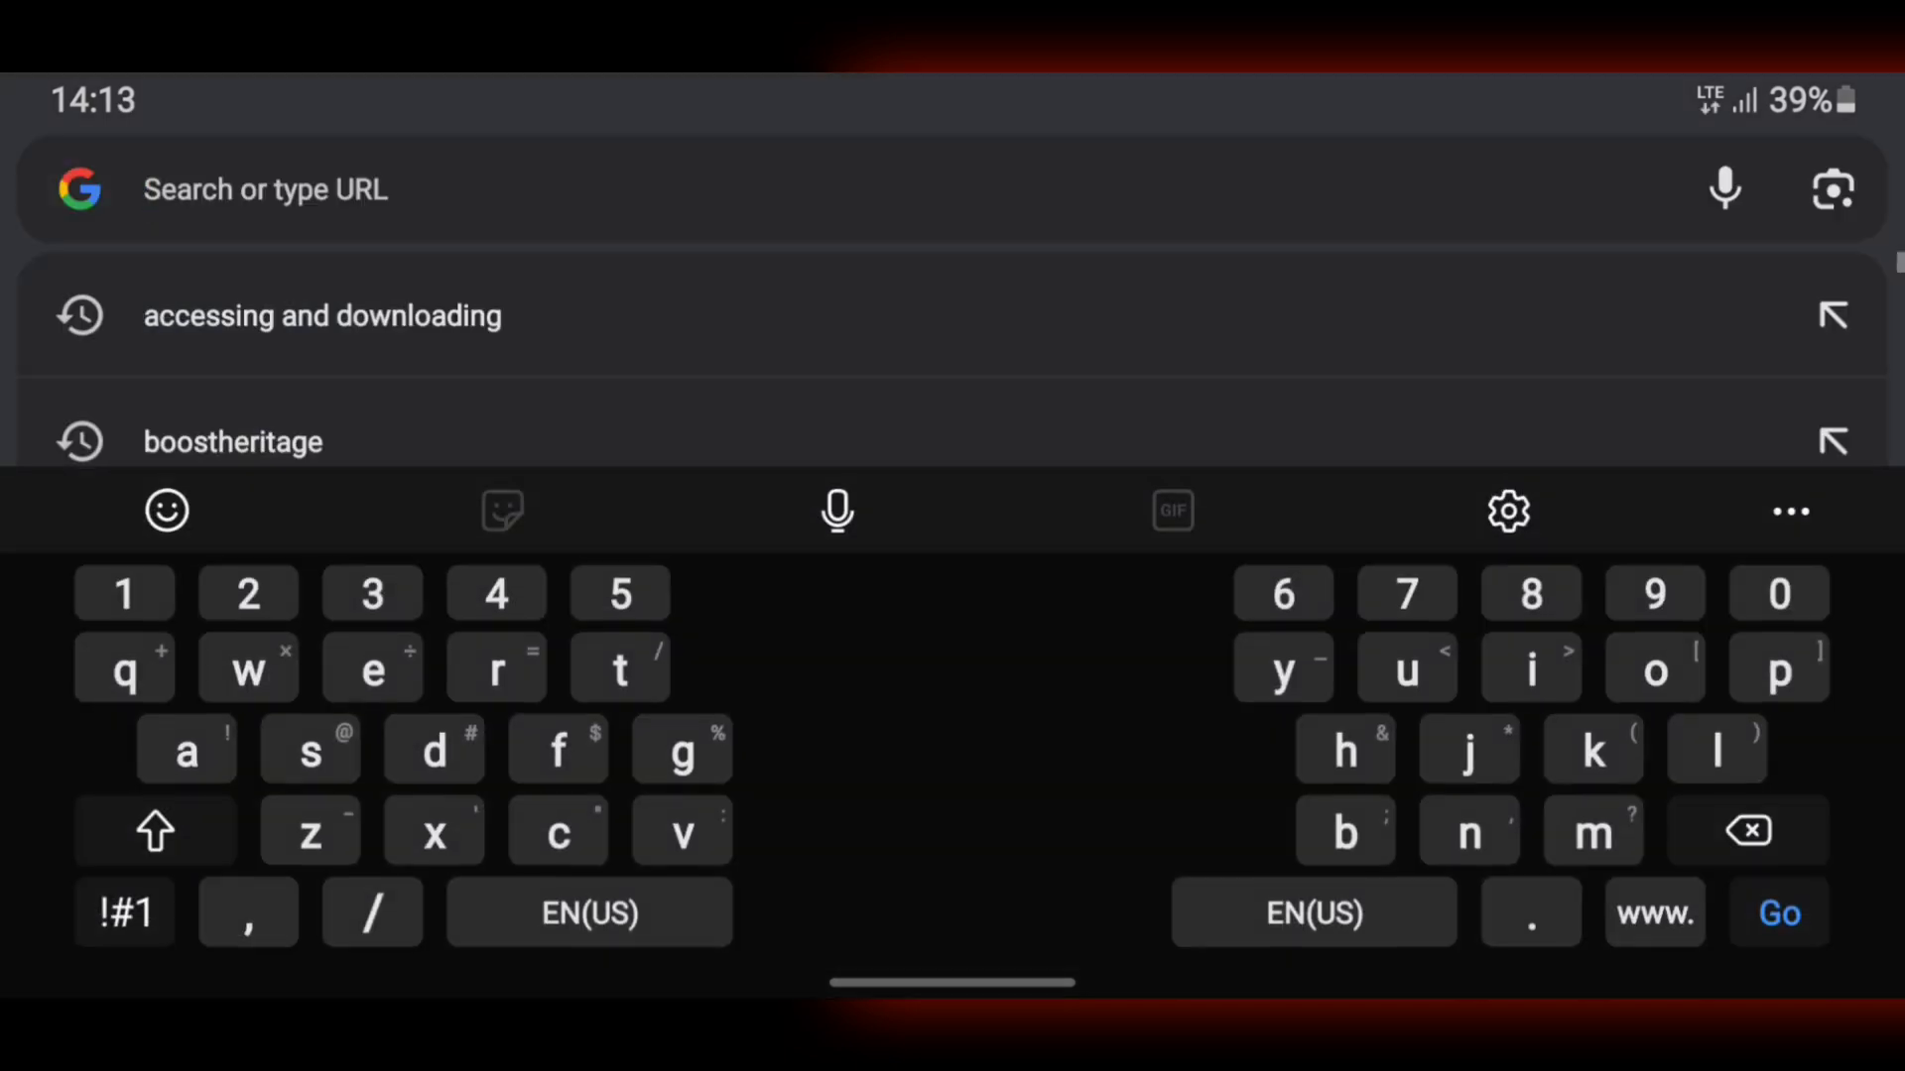
text(acc)
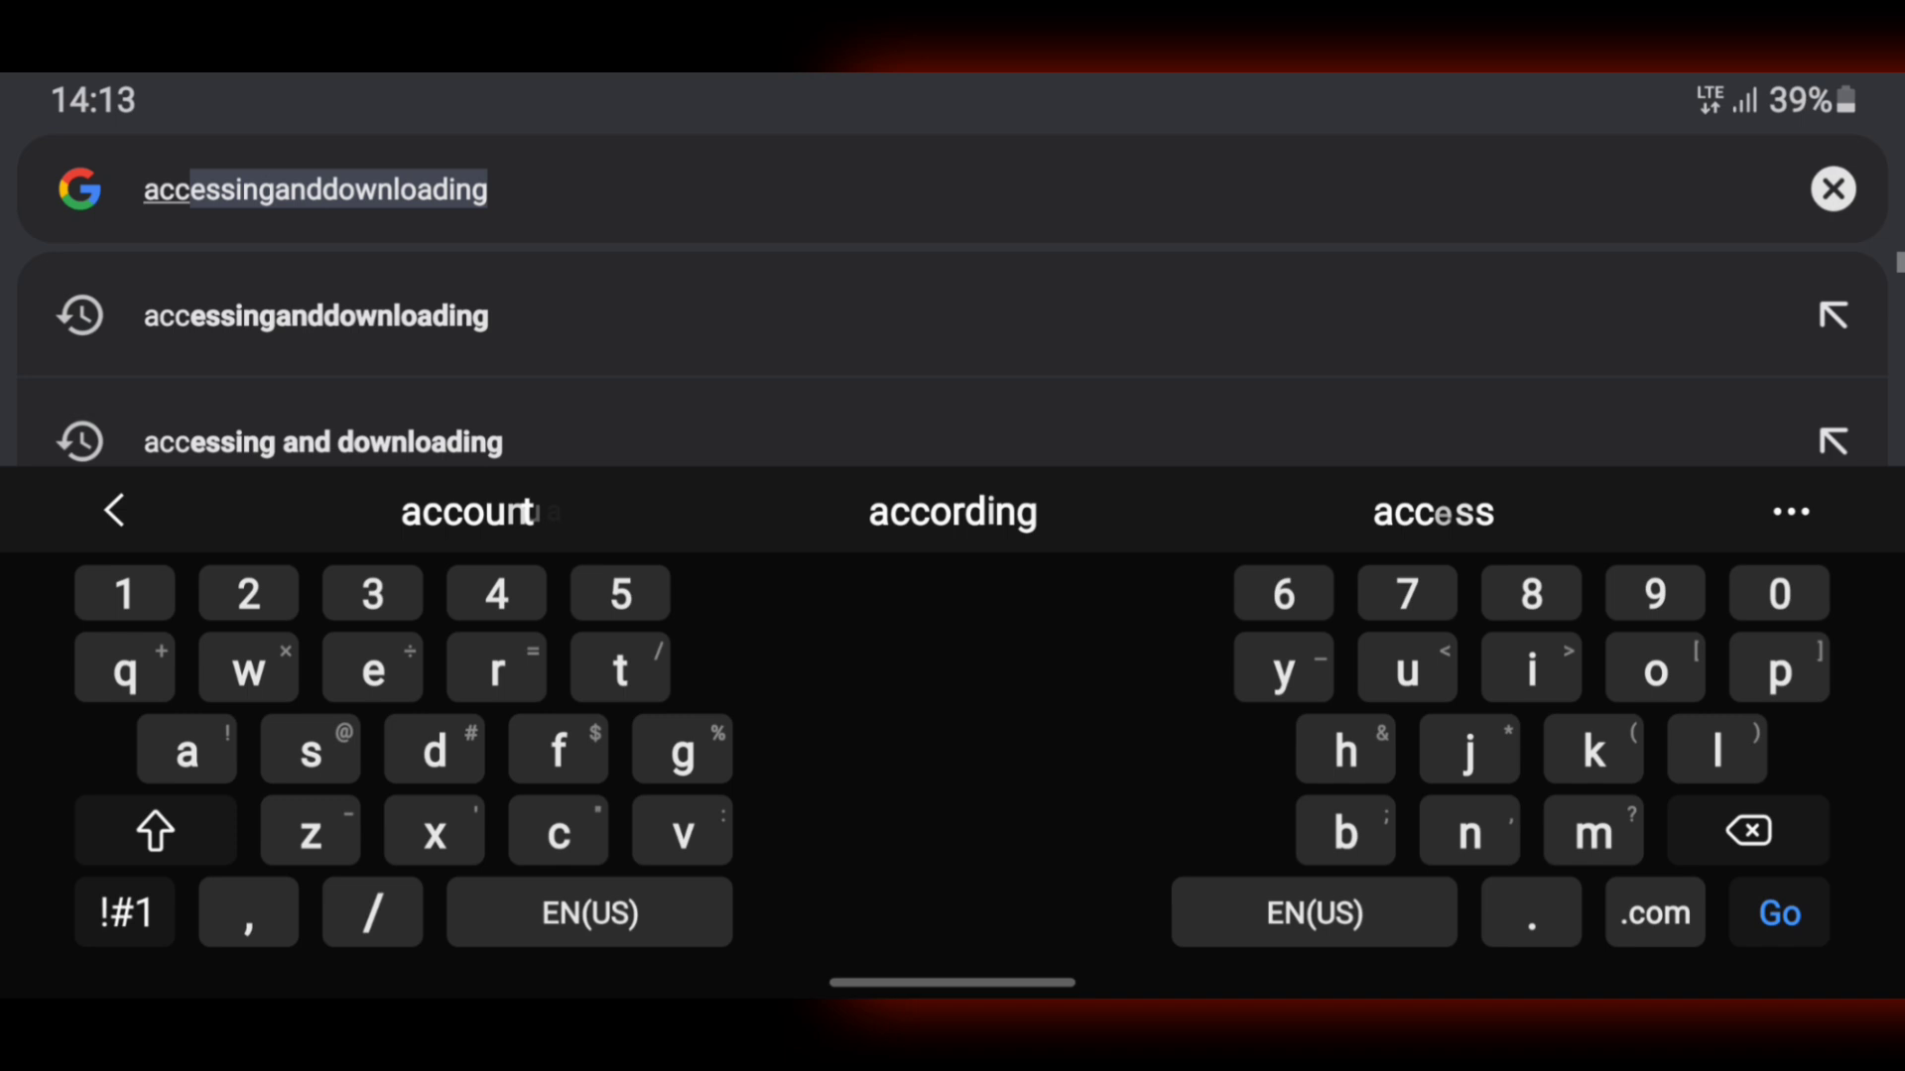
text(e)
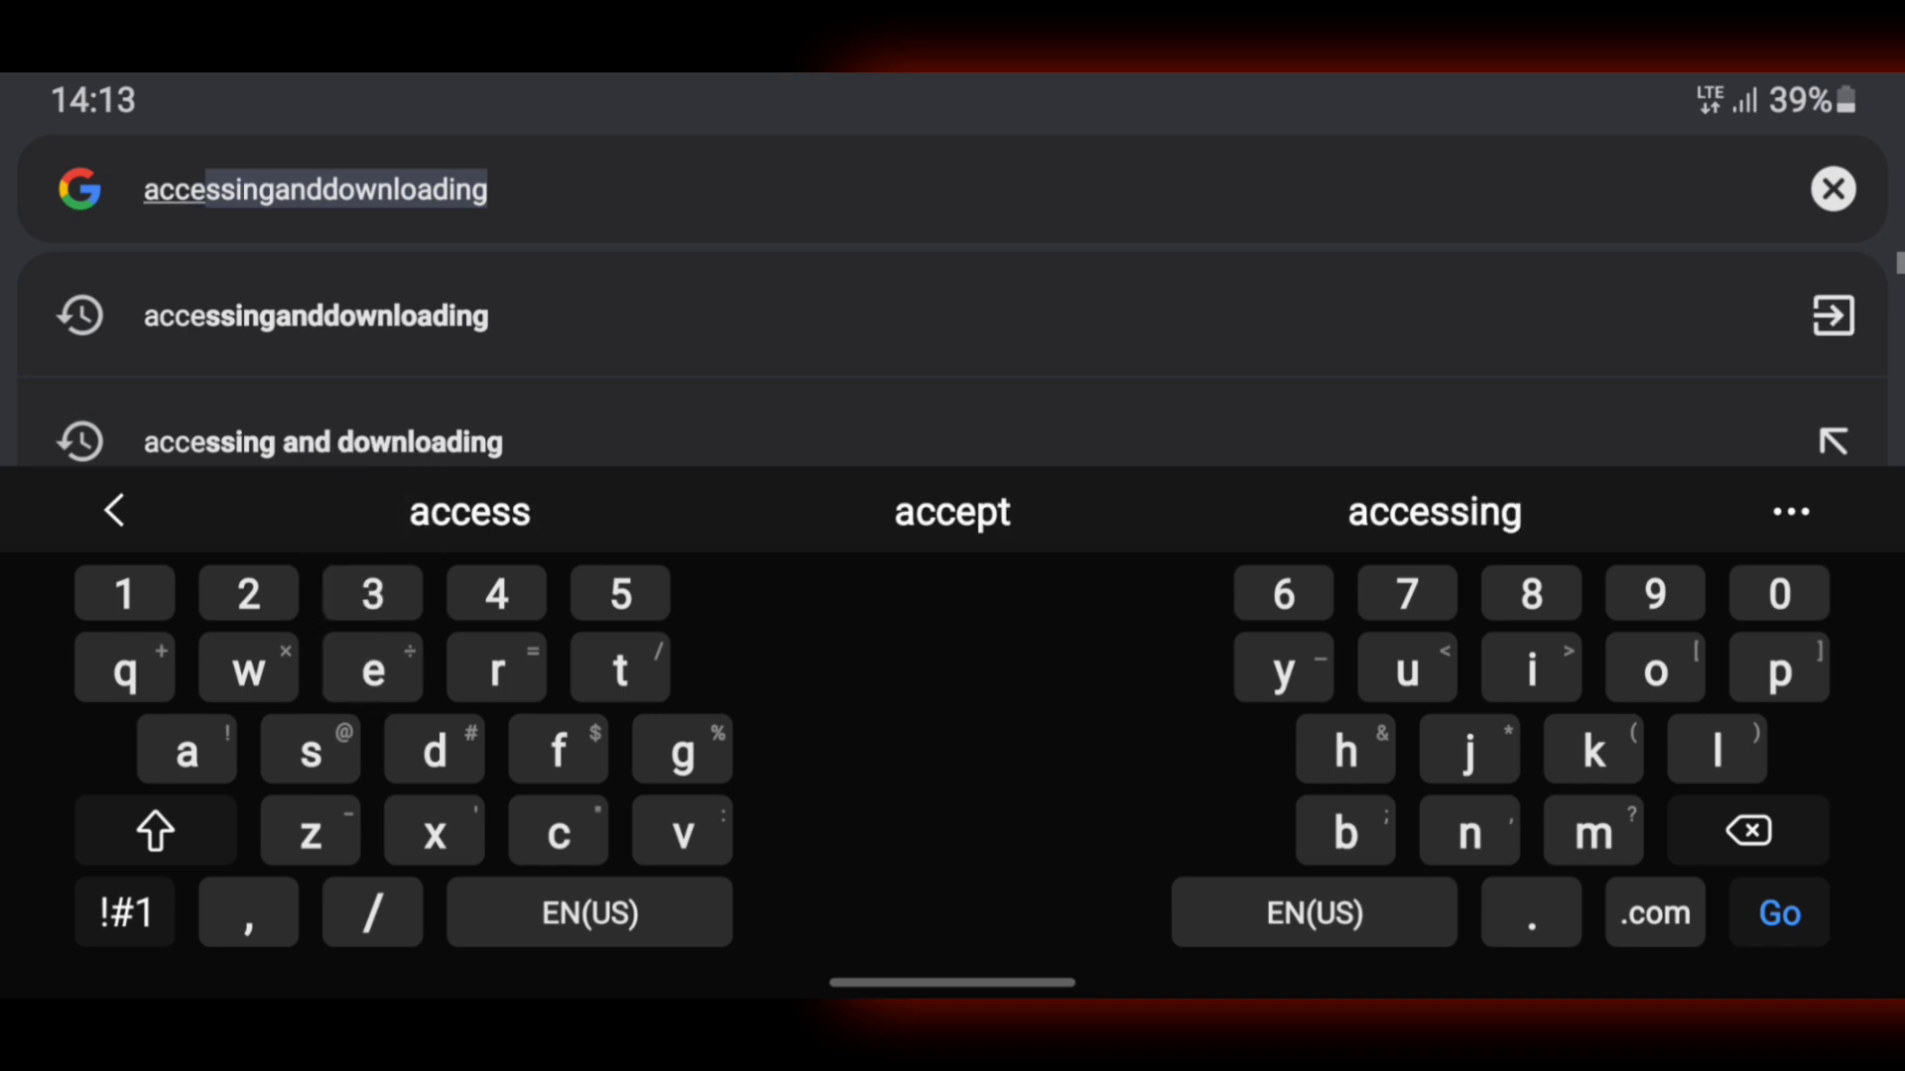
click(1434, 512)
text(a)
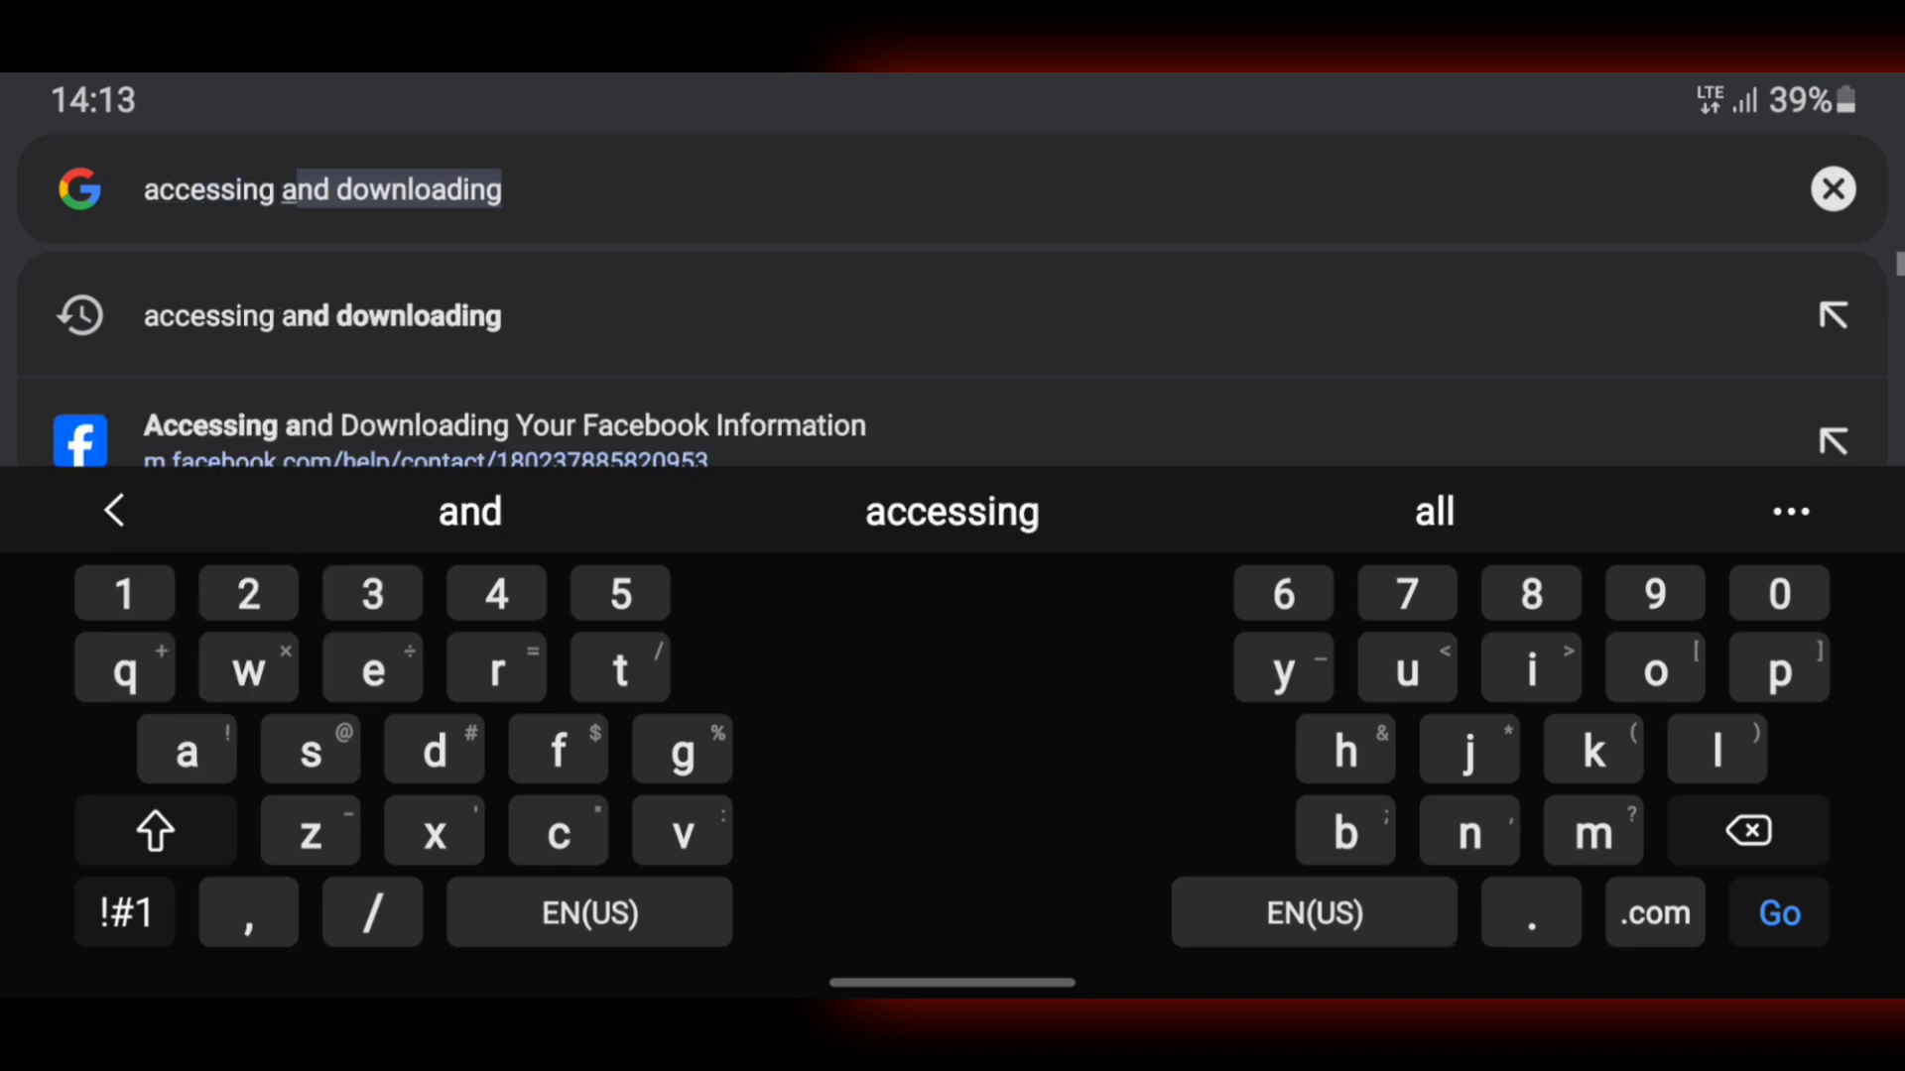
click(470, 512)
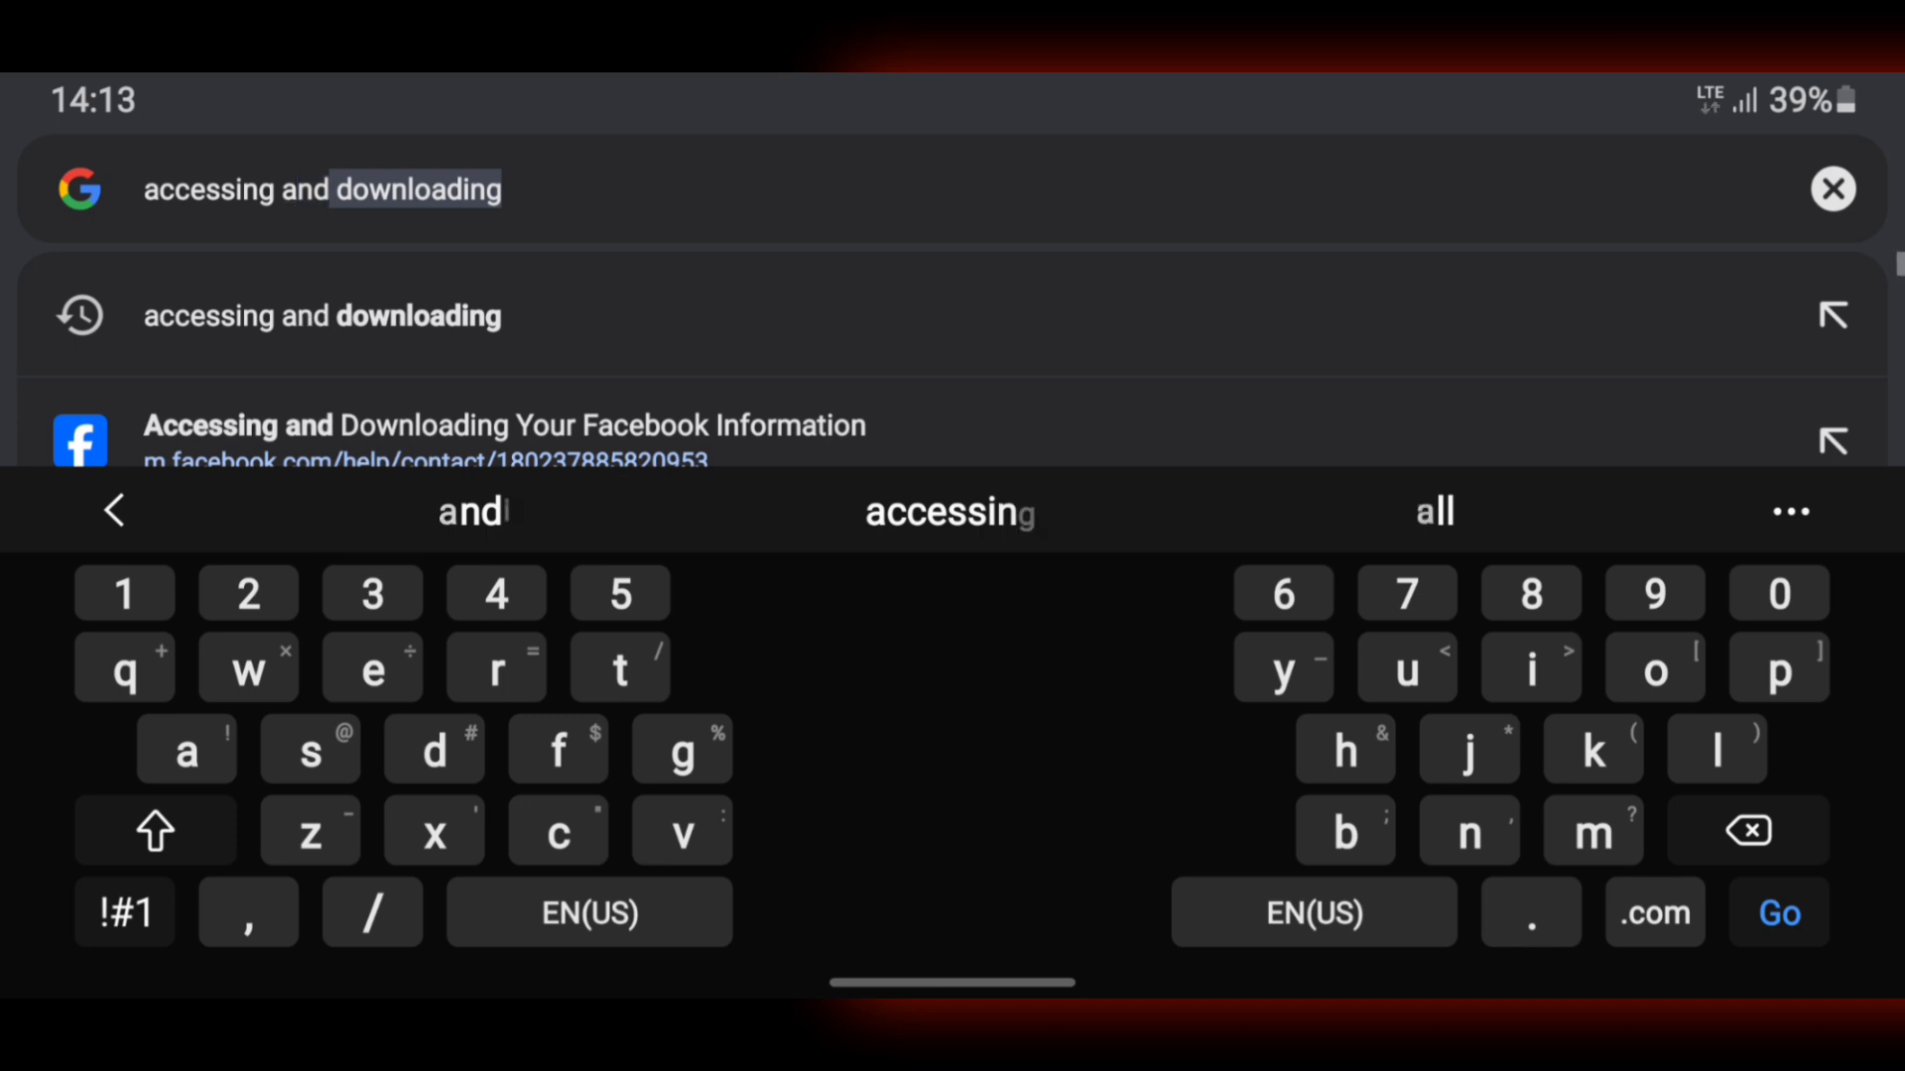
click(470, 512)
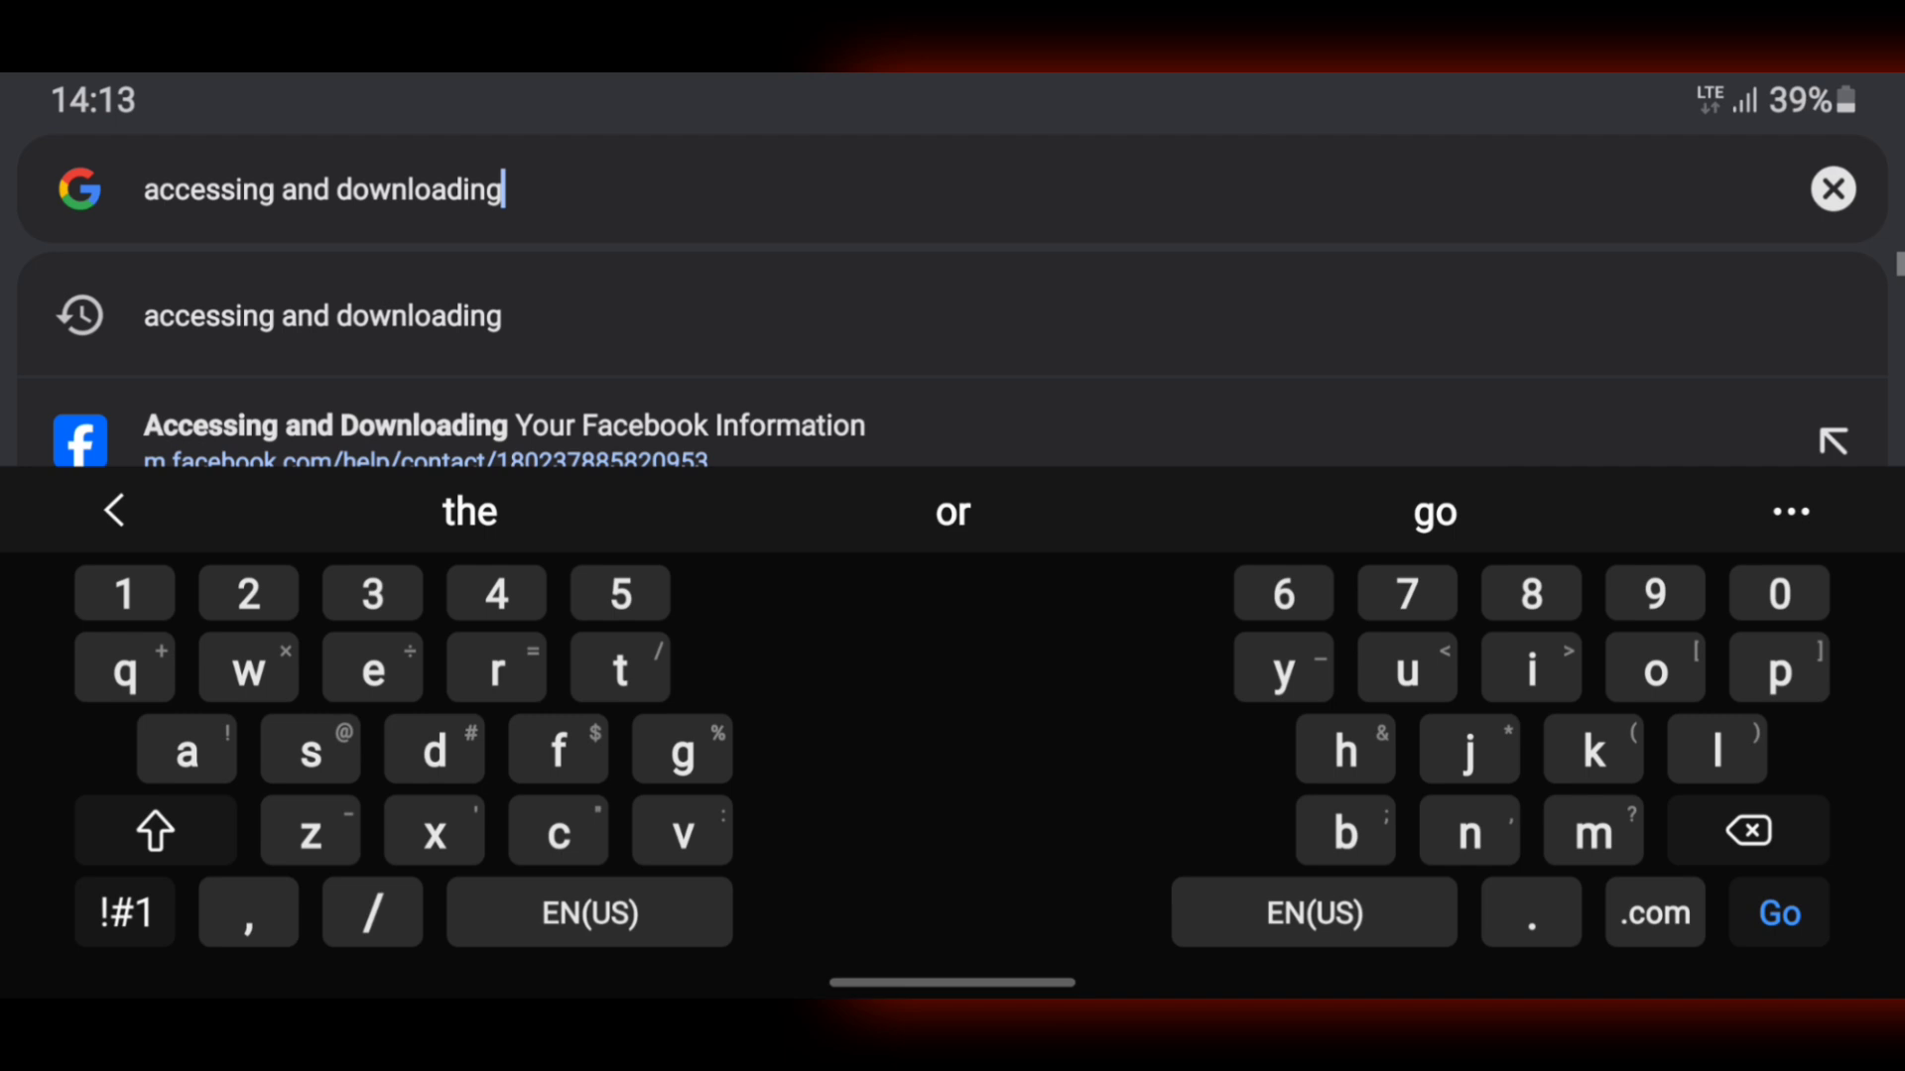
key(Return)
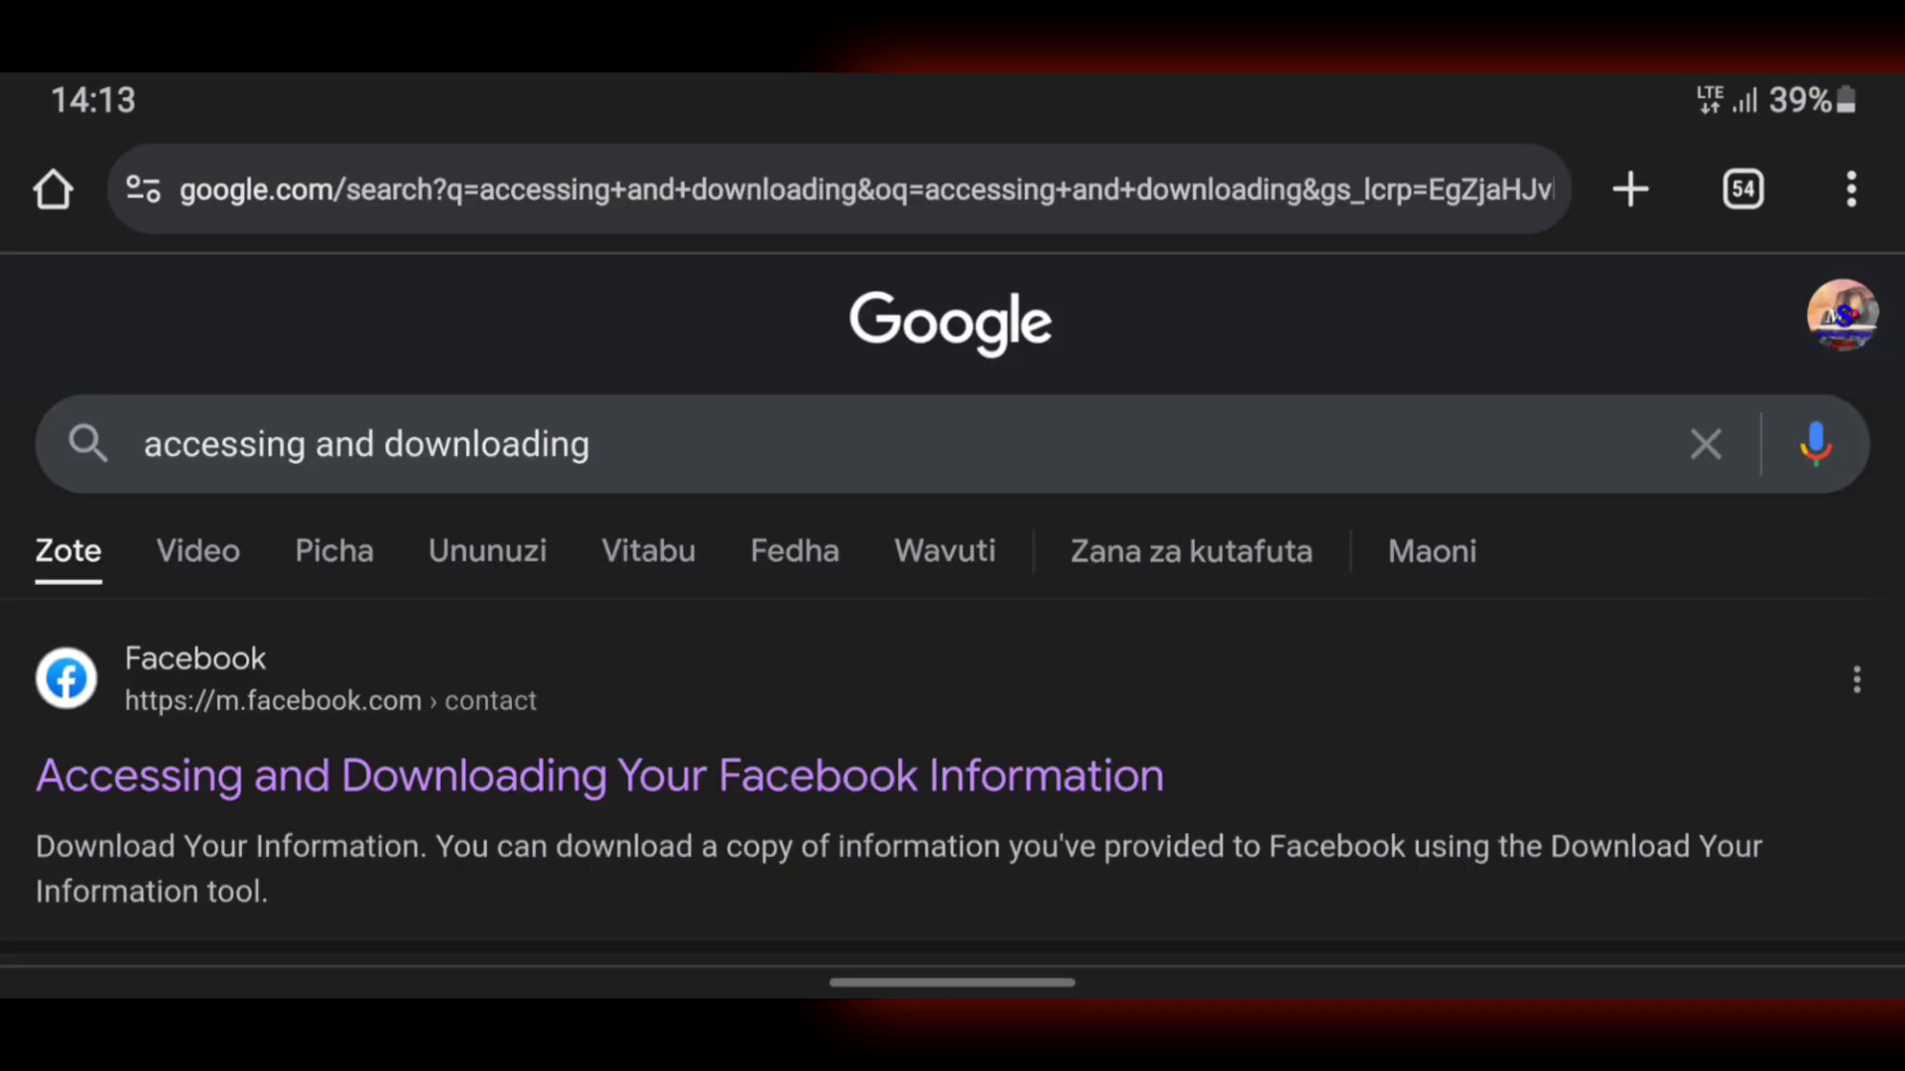
On the contact form, choose 'Account access troubleshooting', then 'My account has been hacked'.
scroll(952, 596, down, 3)
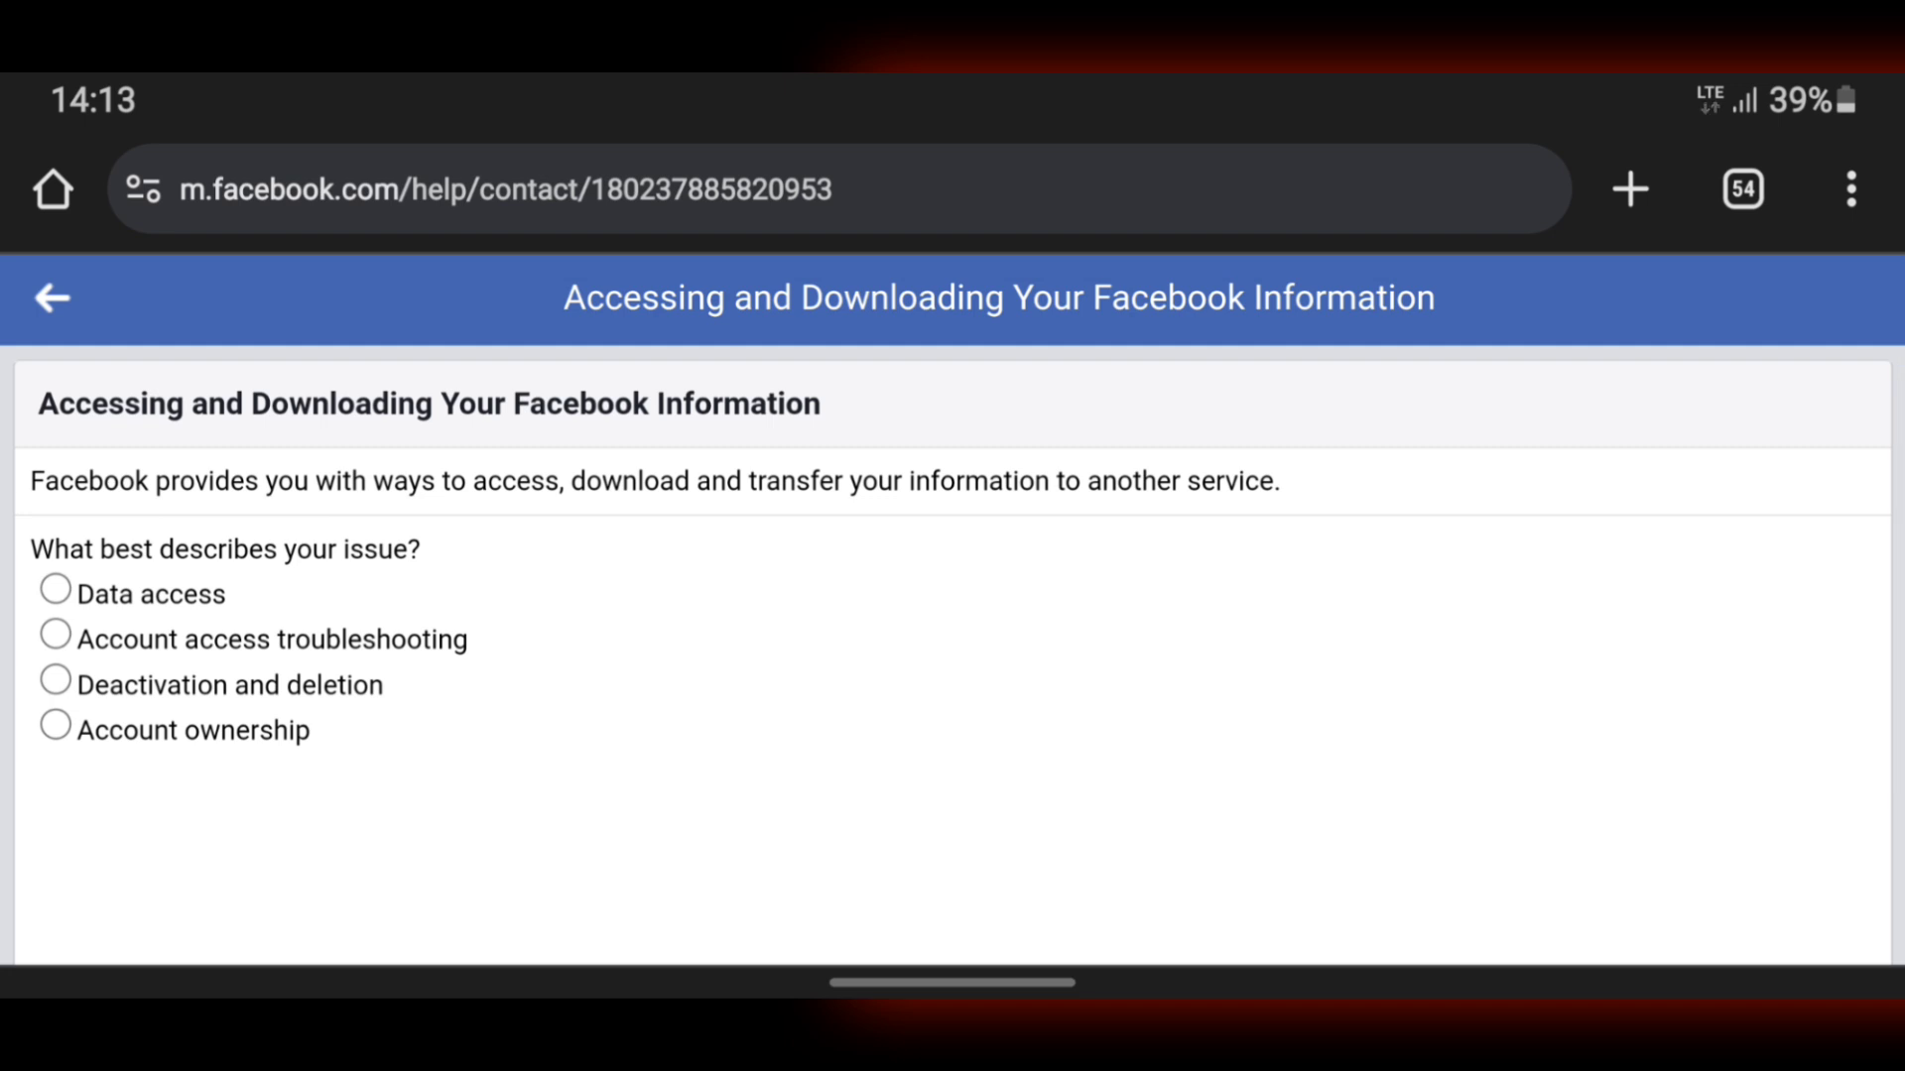
scroll(952, 596, down, 2)
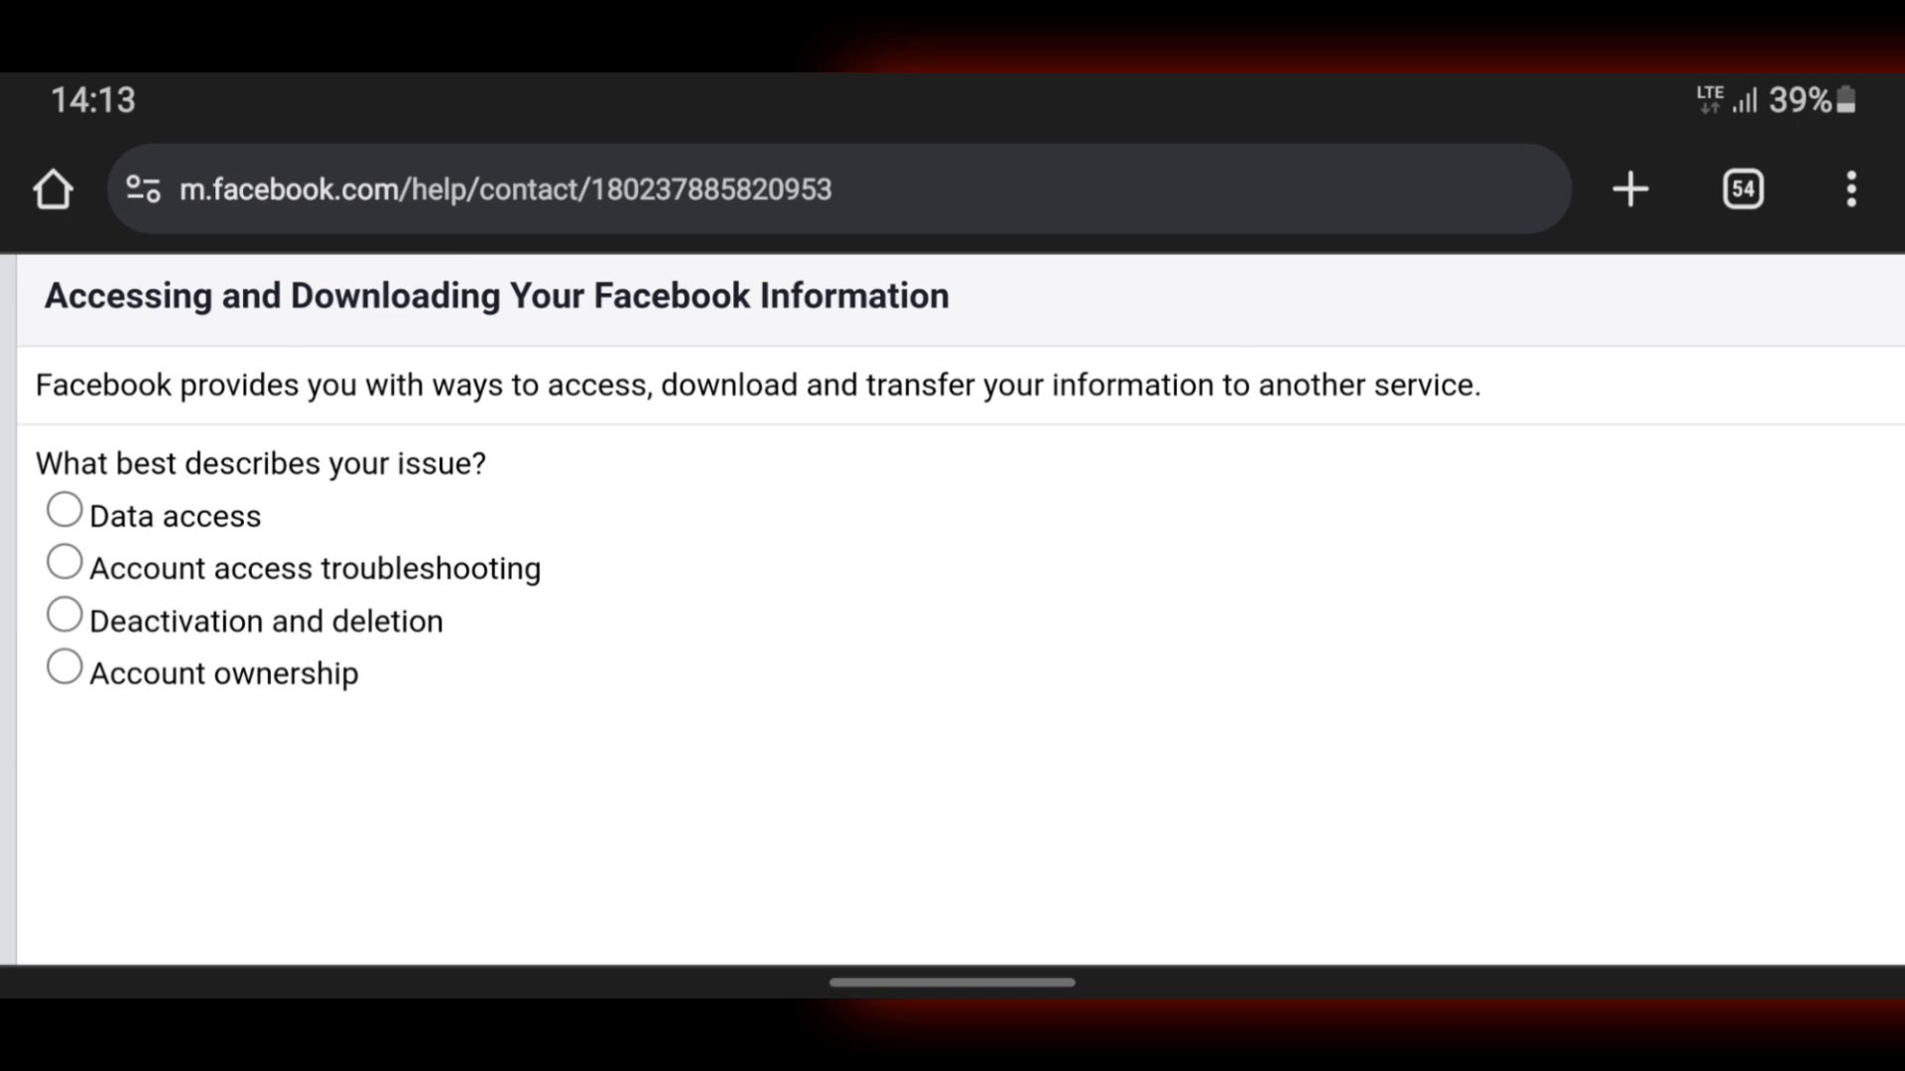
click(65, 563)
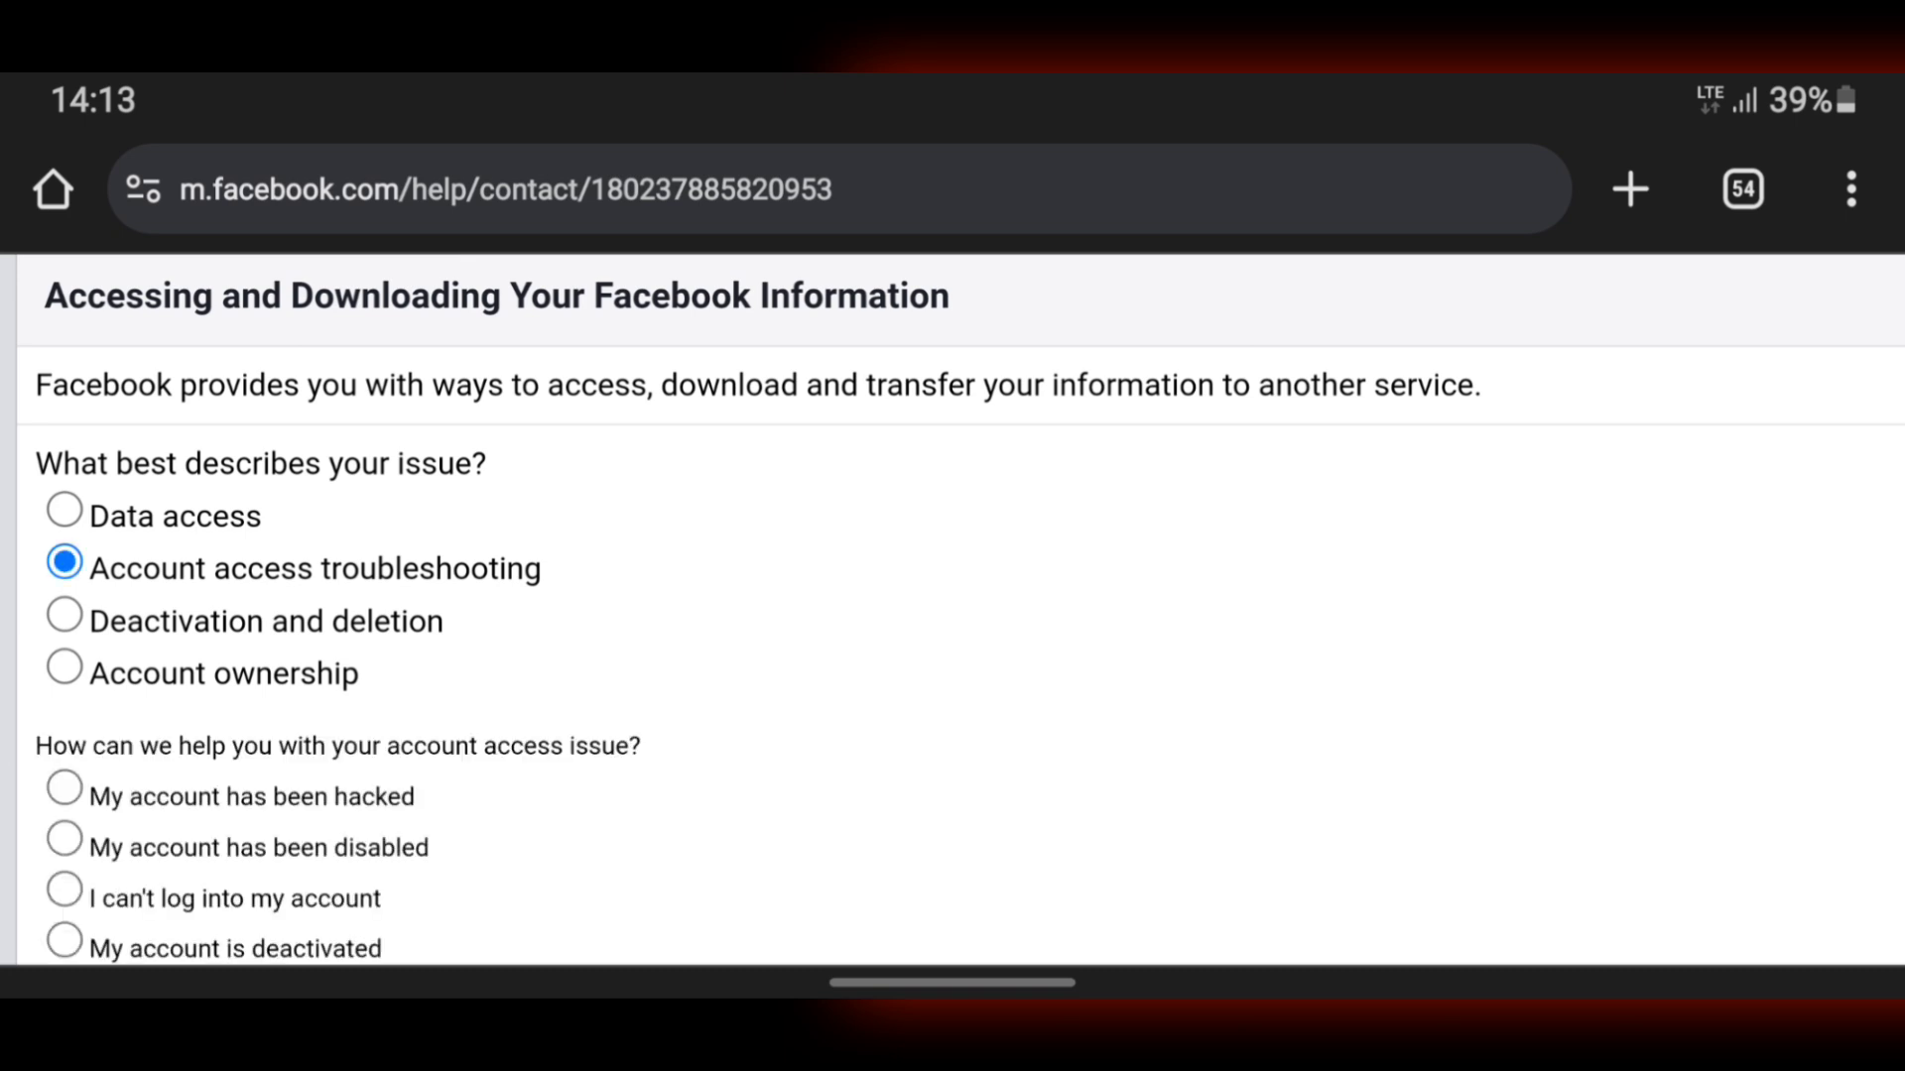
scroll(953, 546, down, 5)
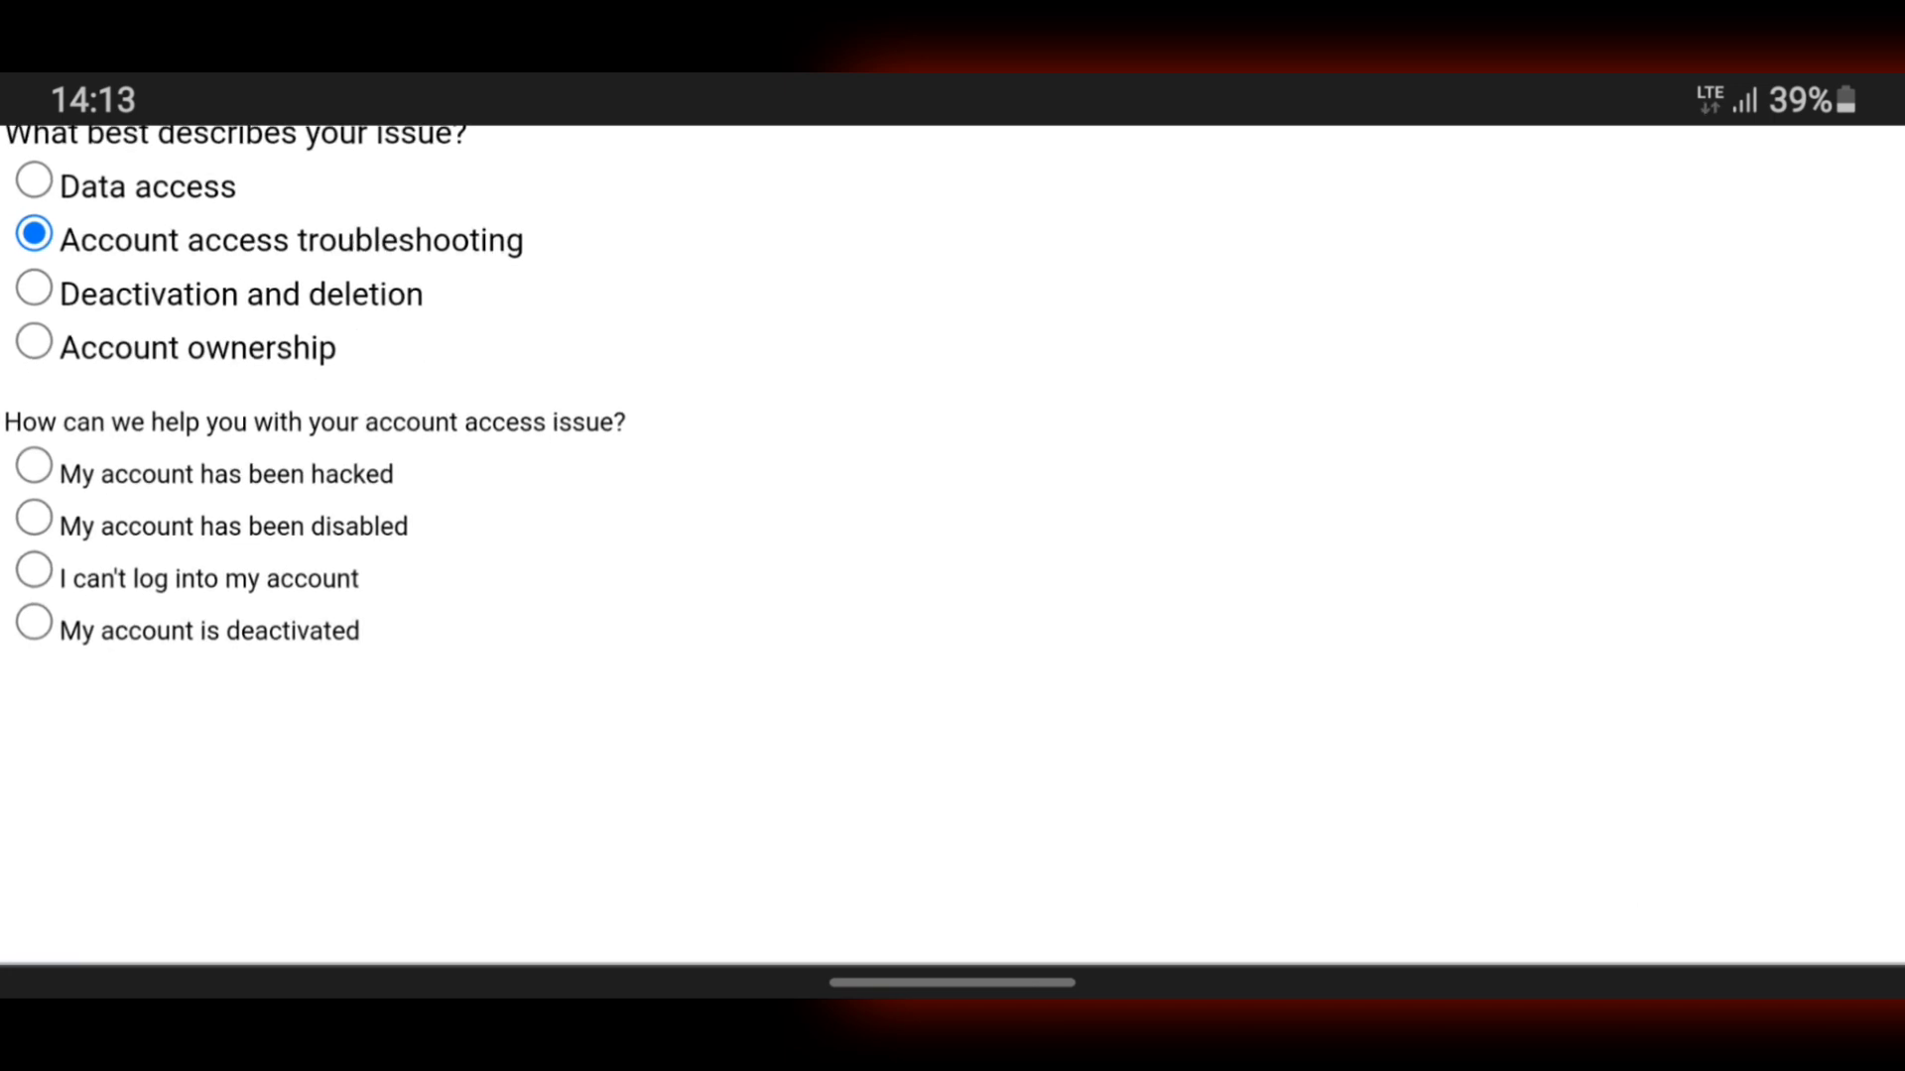
click(34, 465)
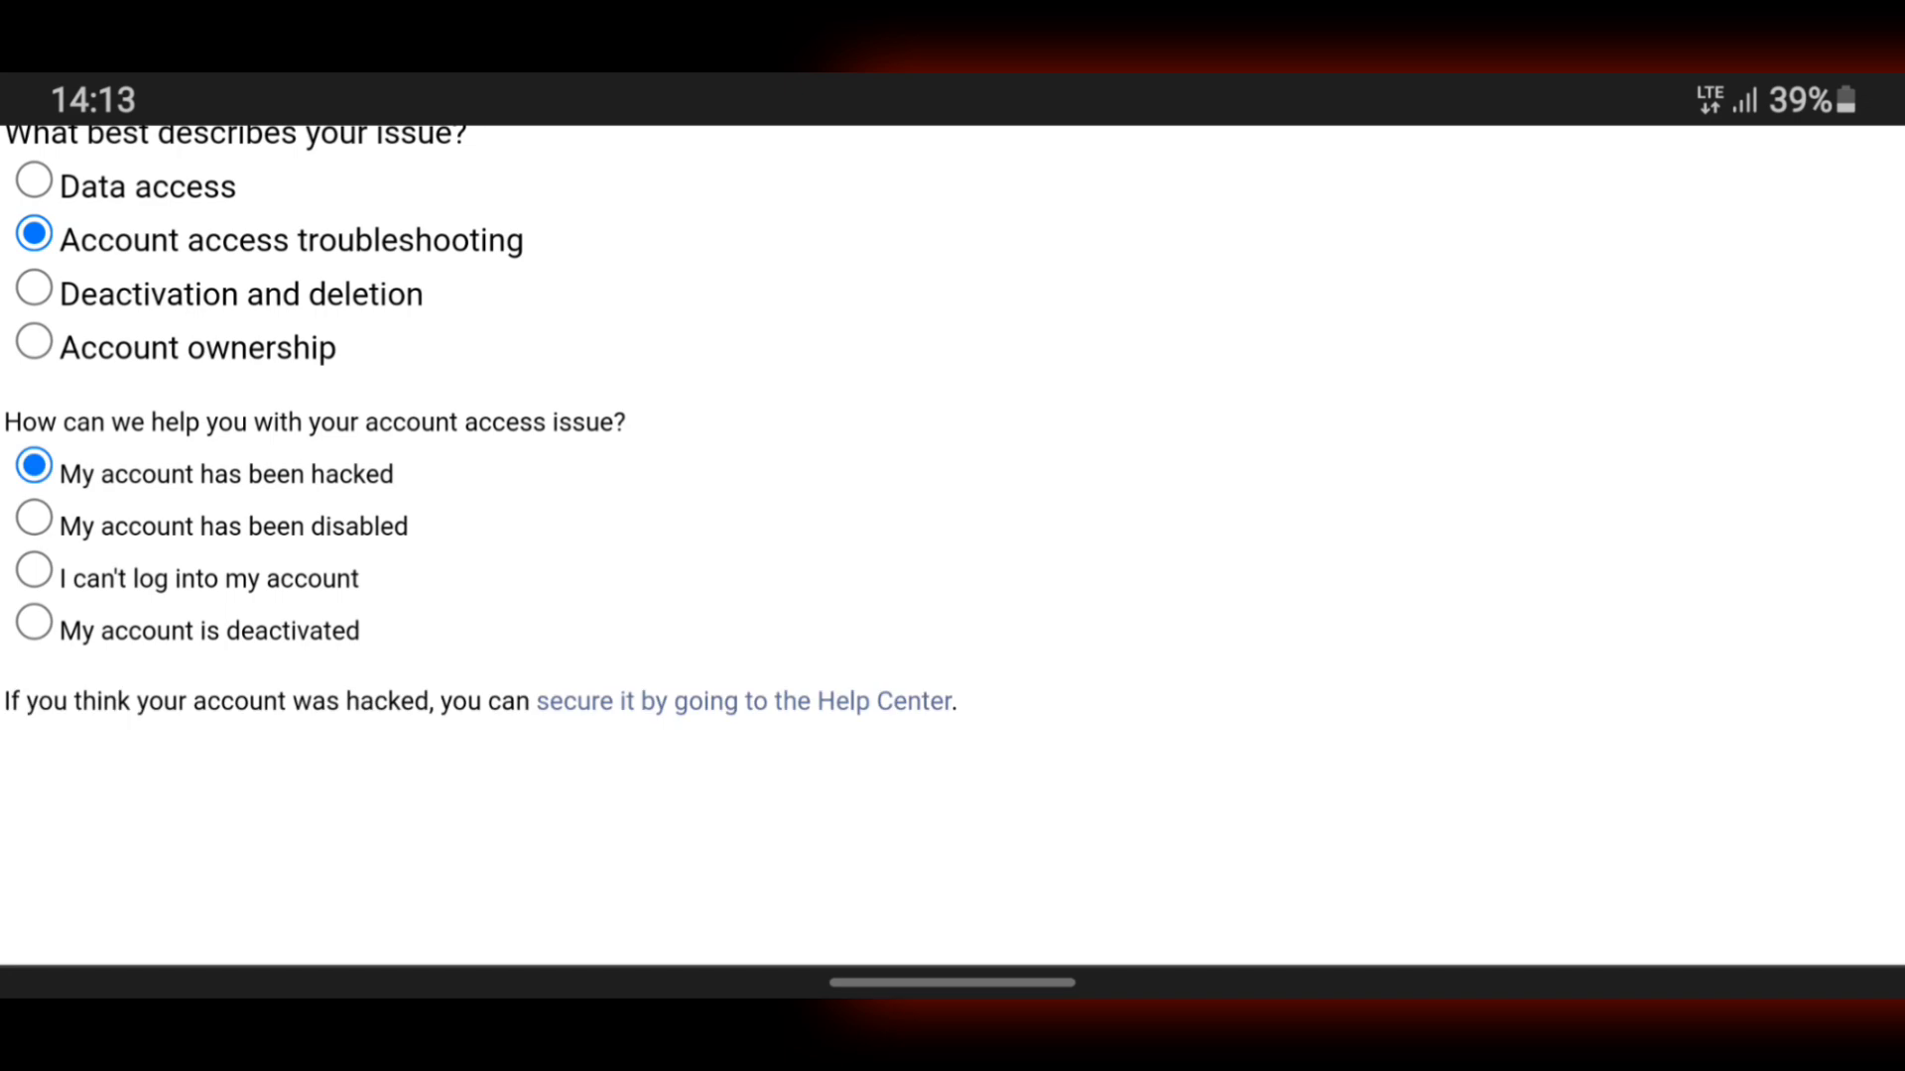
scroll(953, 546, down, 3)
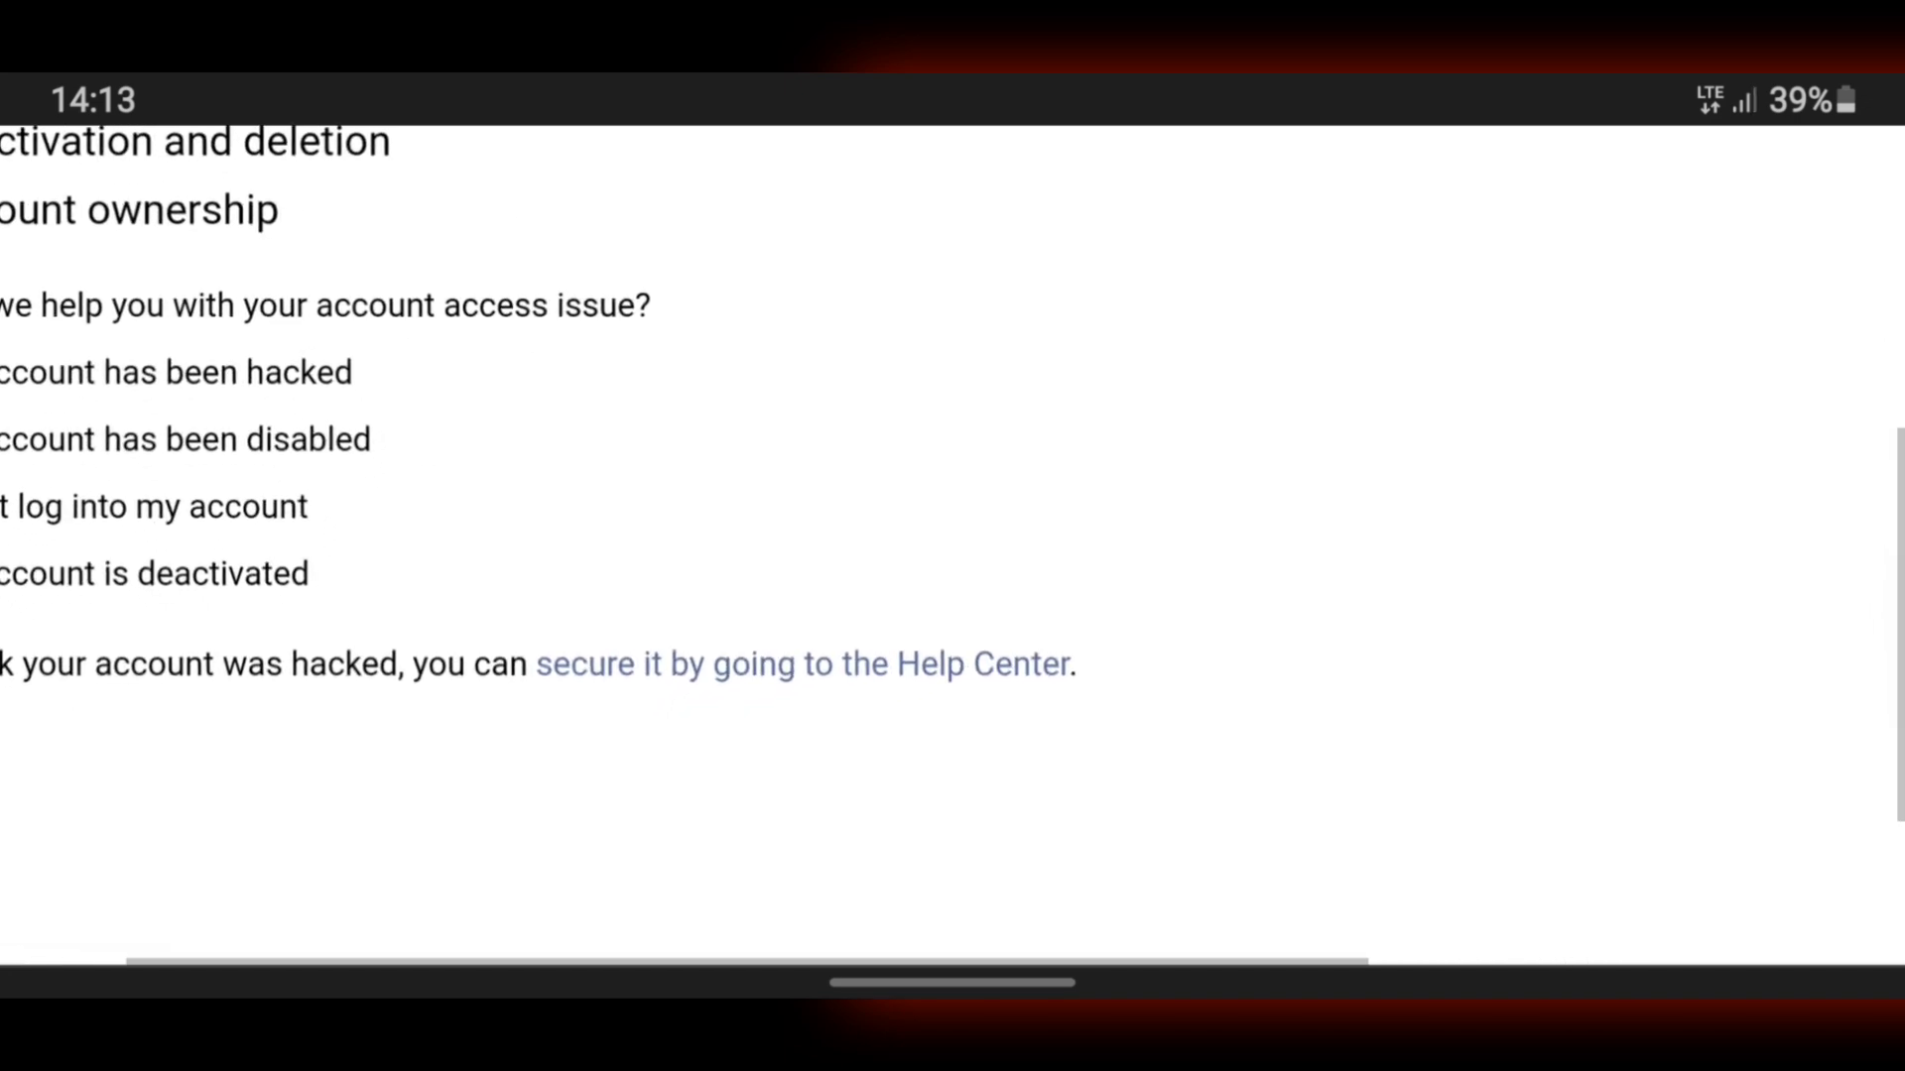
scroll(952, 546, up, 3)
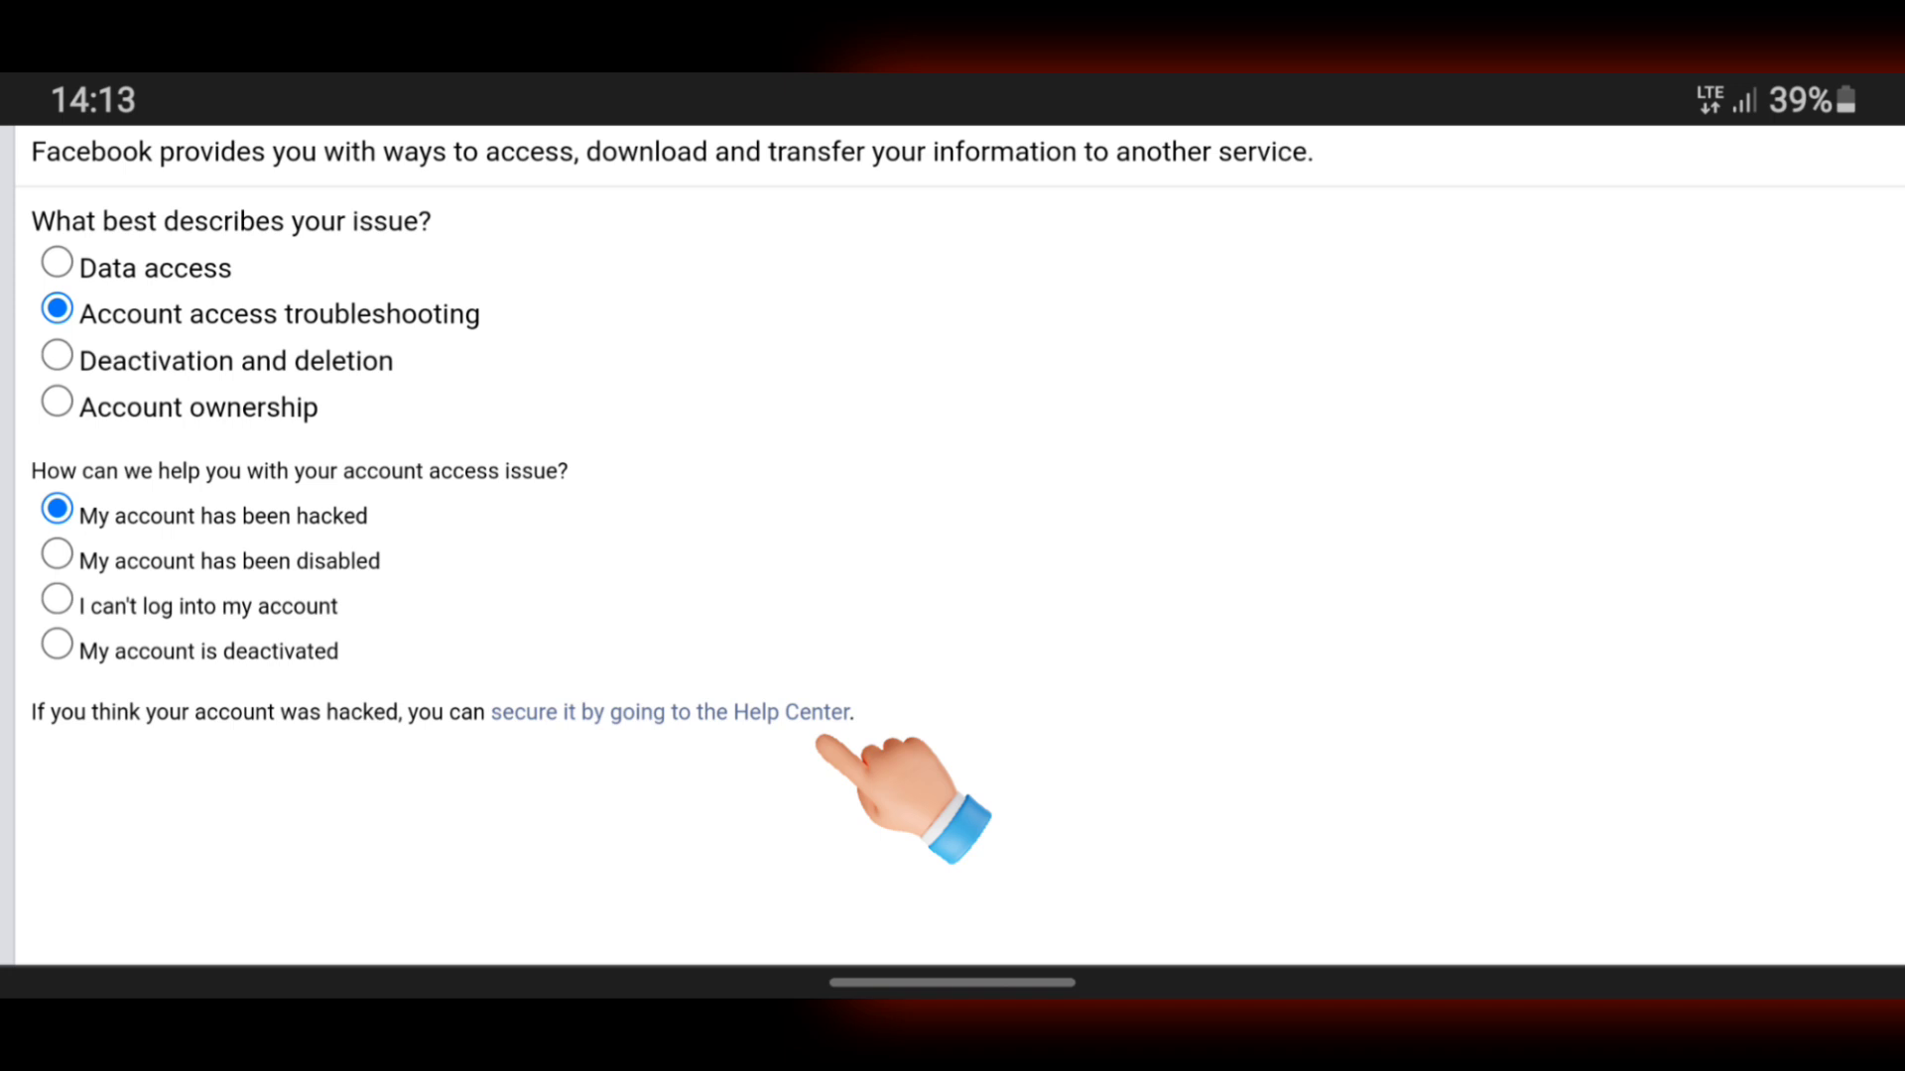
Go to the Help Center's hacked-accounts page and dismiss its 'Was this helpful?' prompt.
click(813, 712)
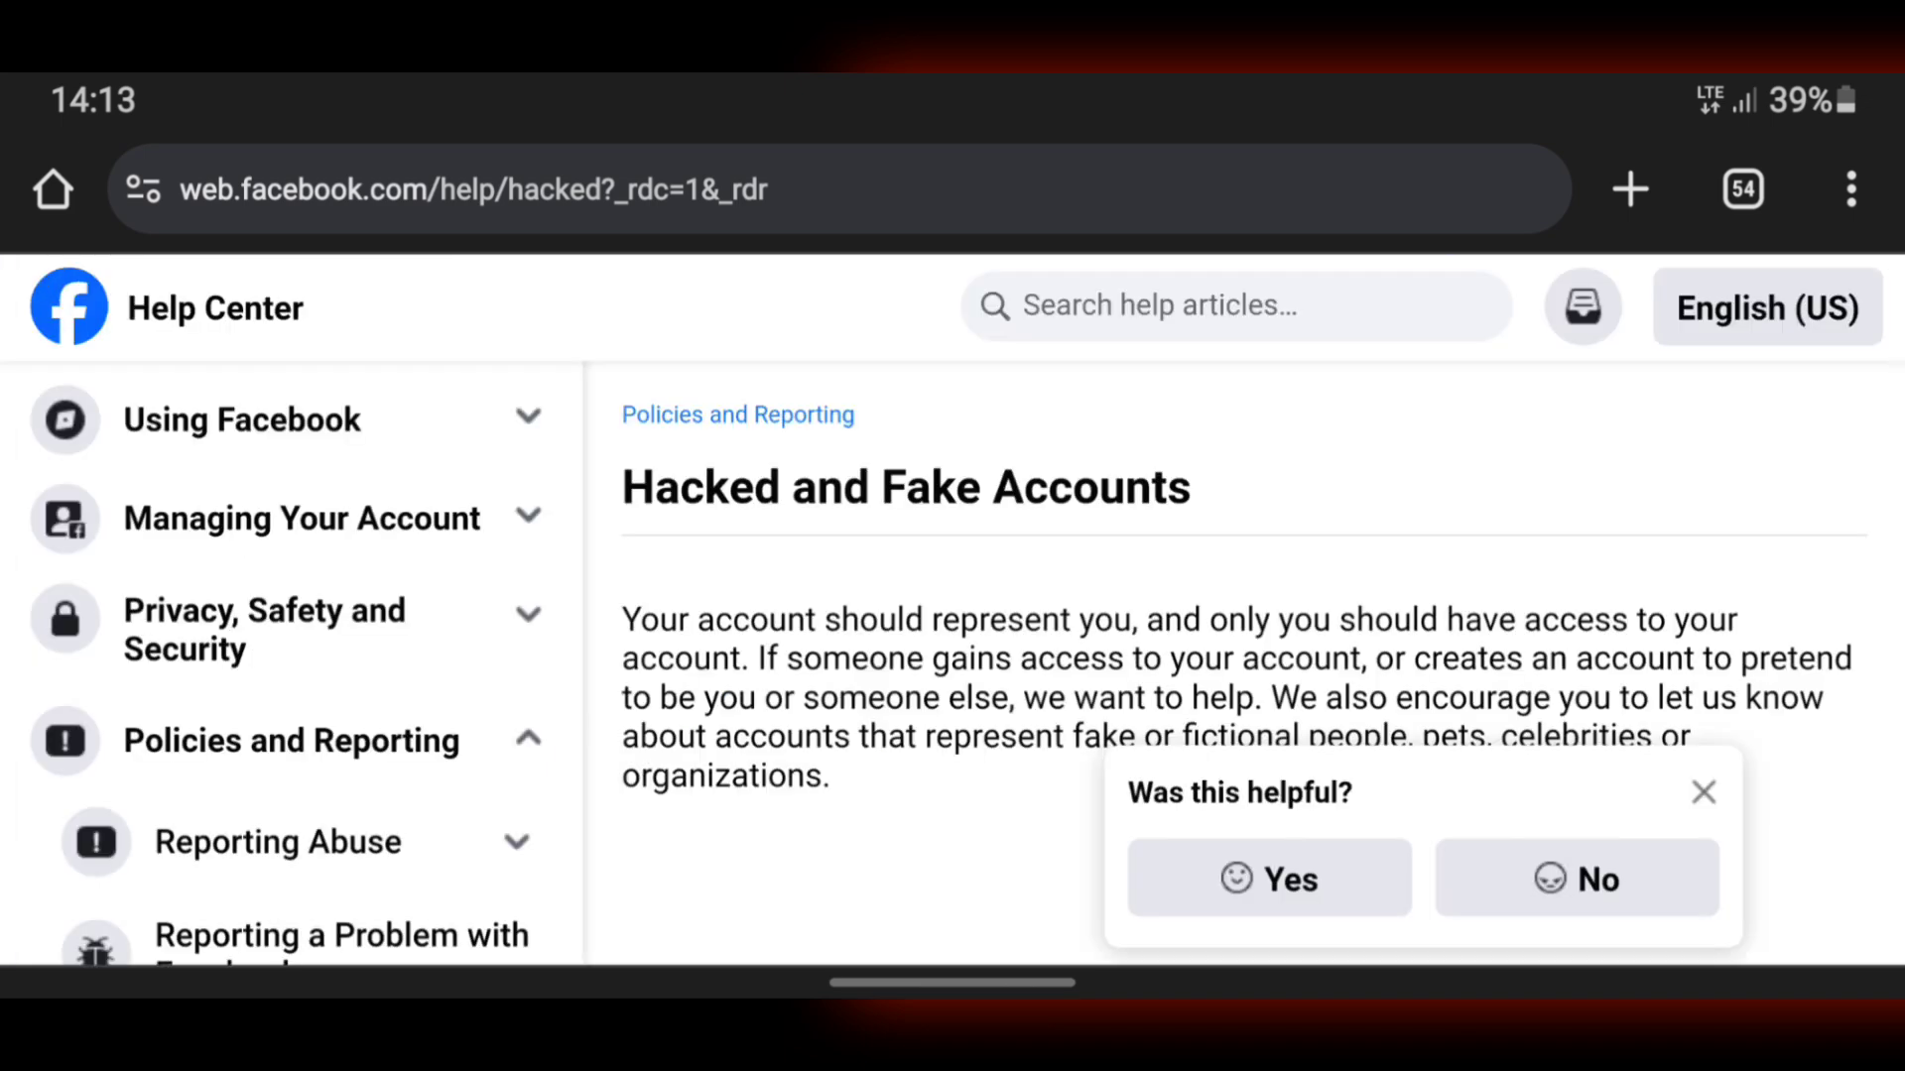
scroll(1240, 645, down, 1)
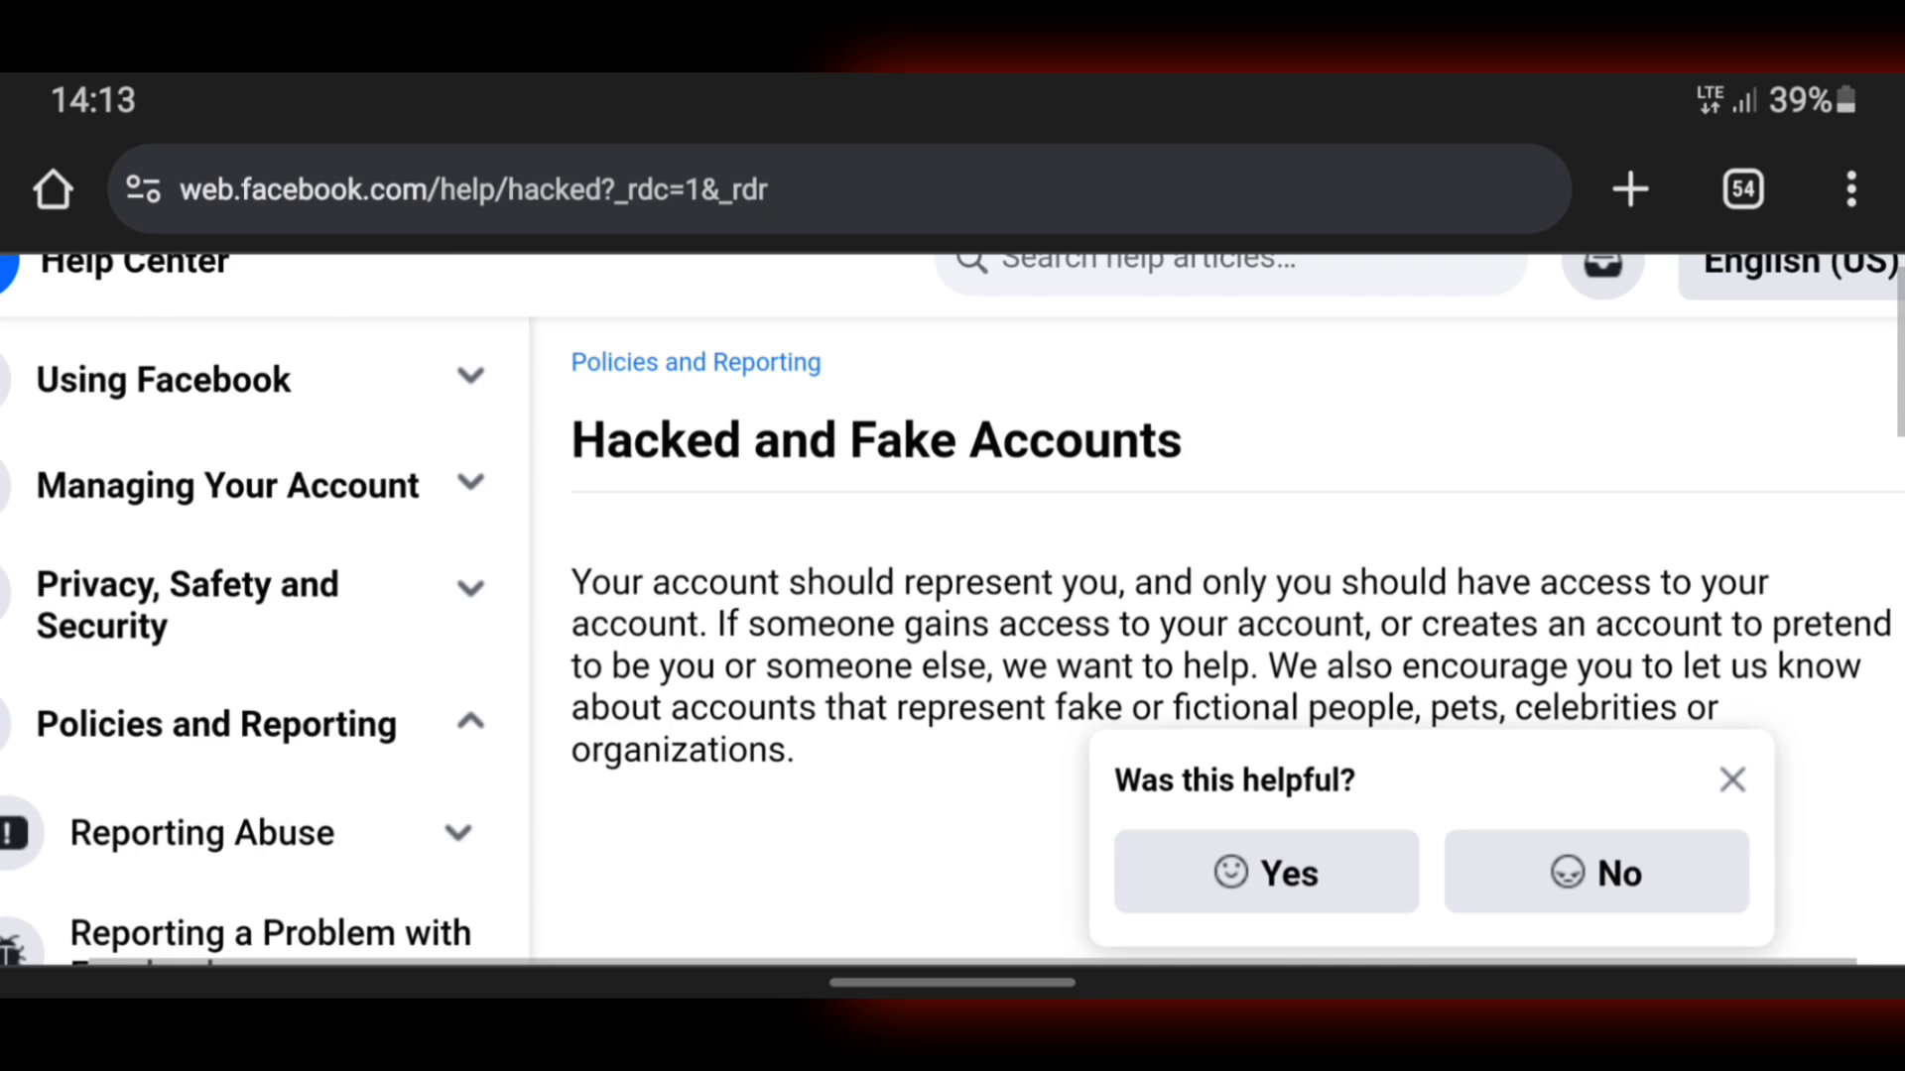
scroll(1240, 596, down, 5)
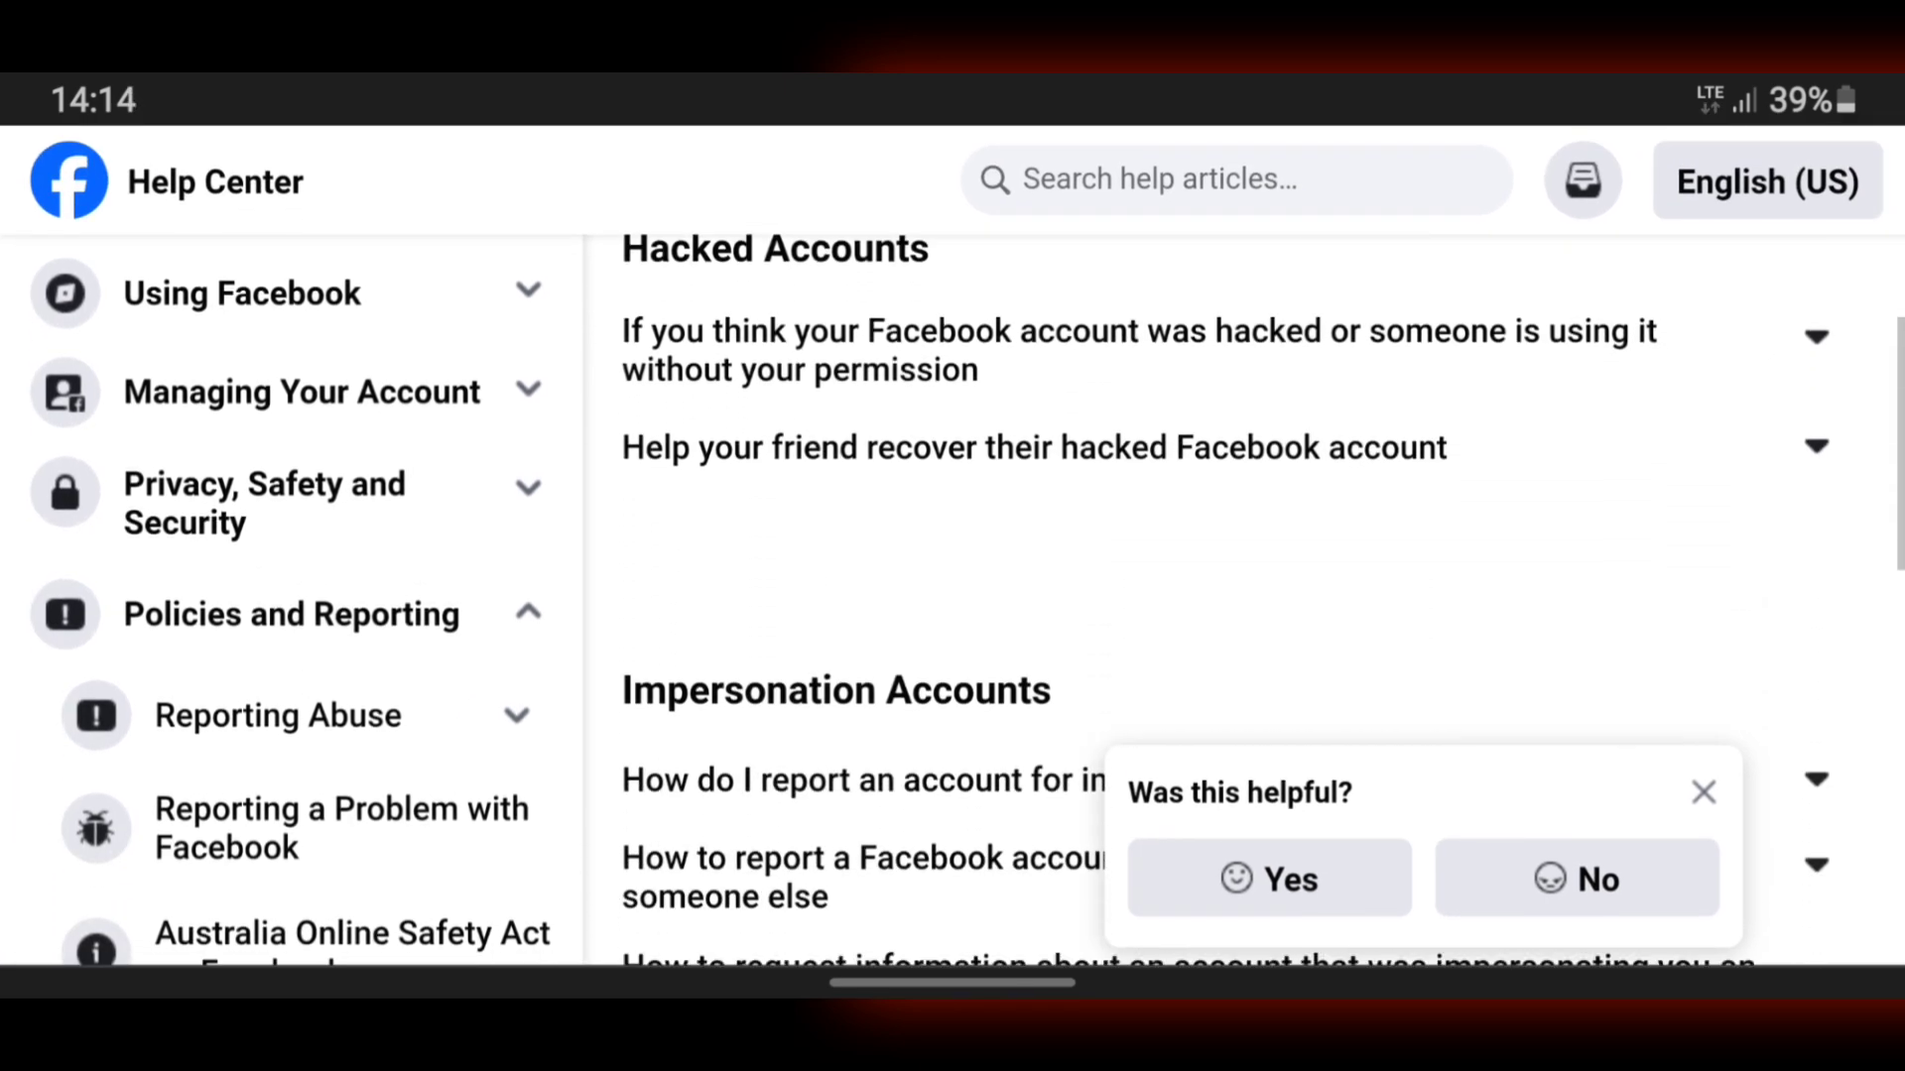
click(1576, 879)
click(1703, 559)
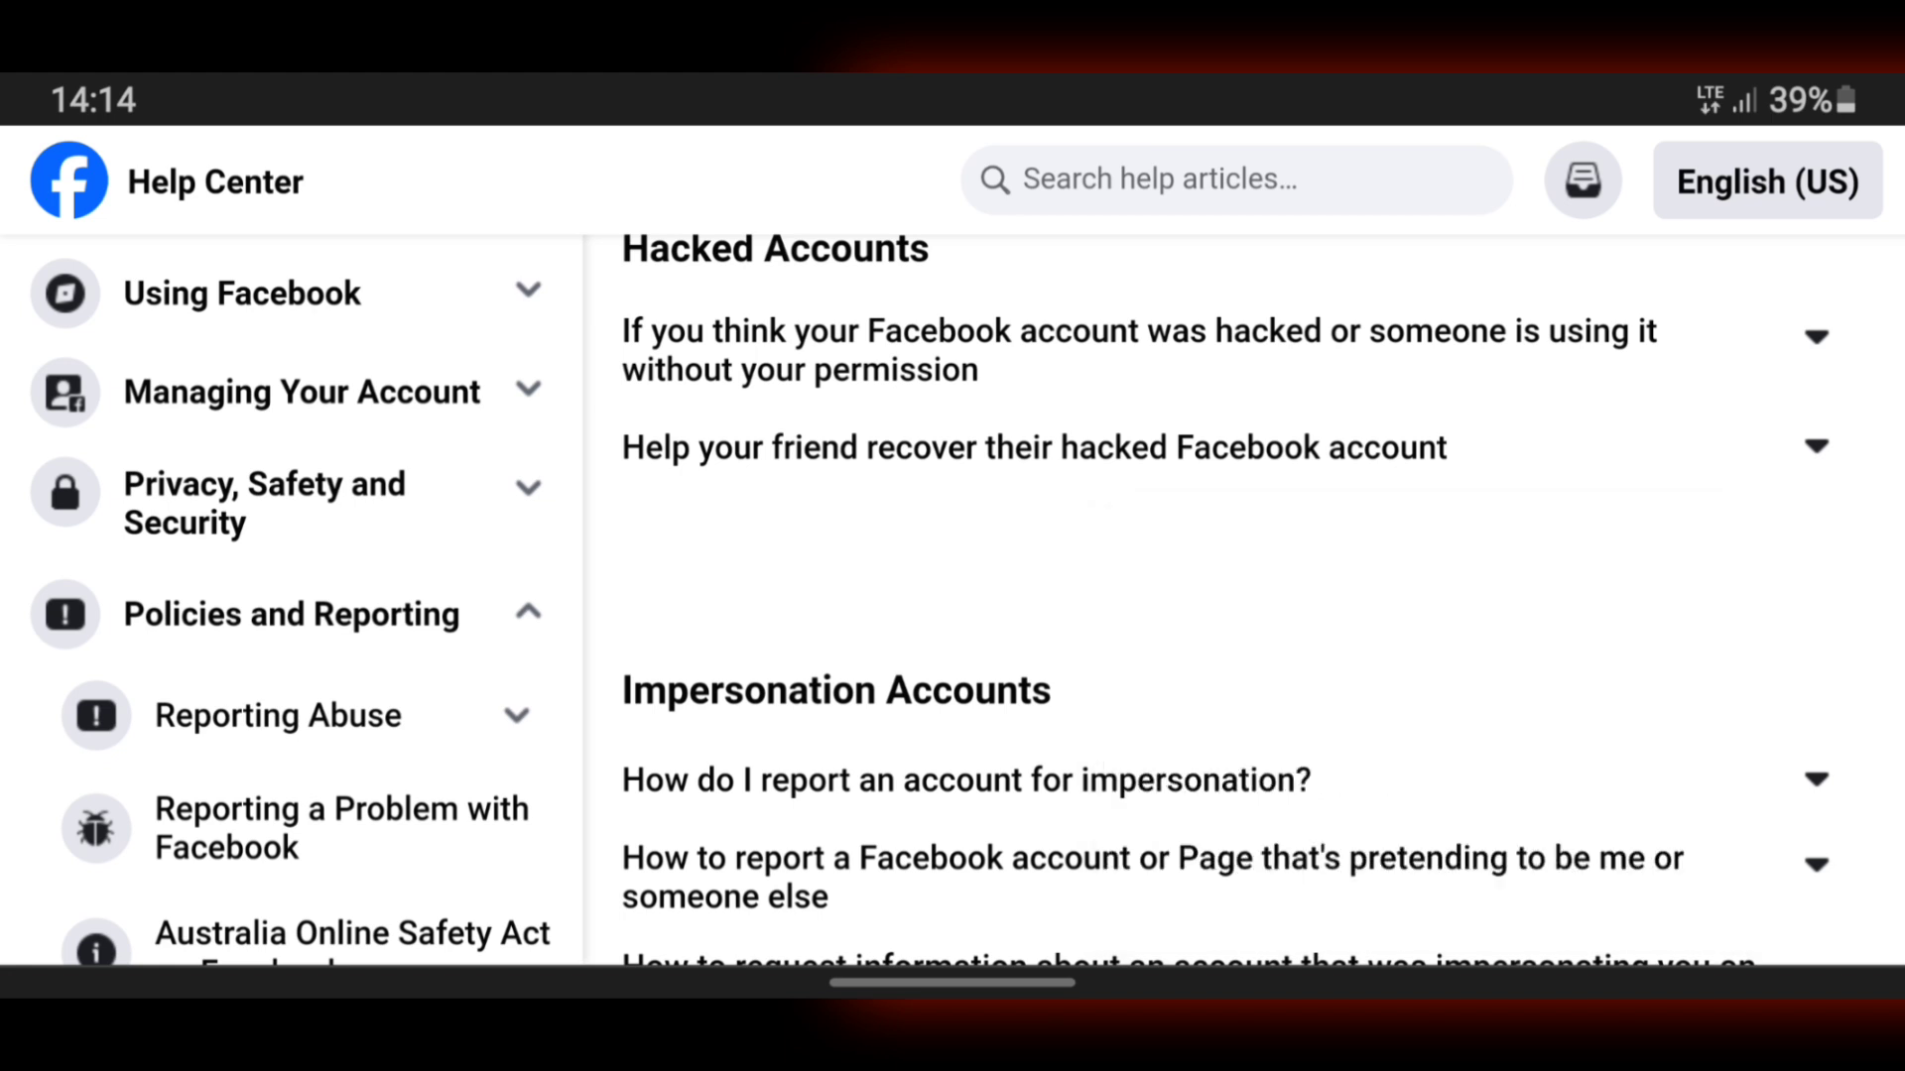
Expand the first Hacked Accounts question about a hacked account.
scroll(1240, 595, up, 3)
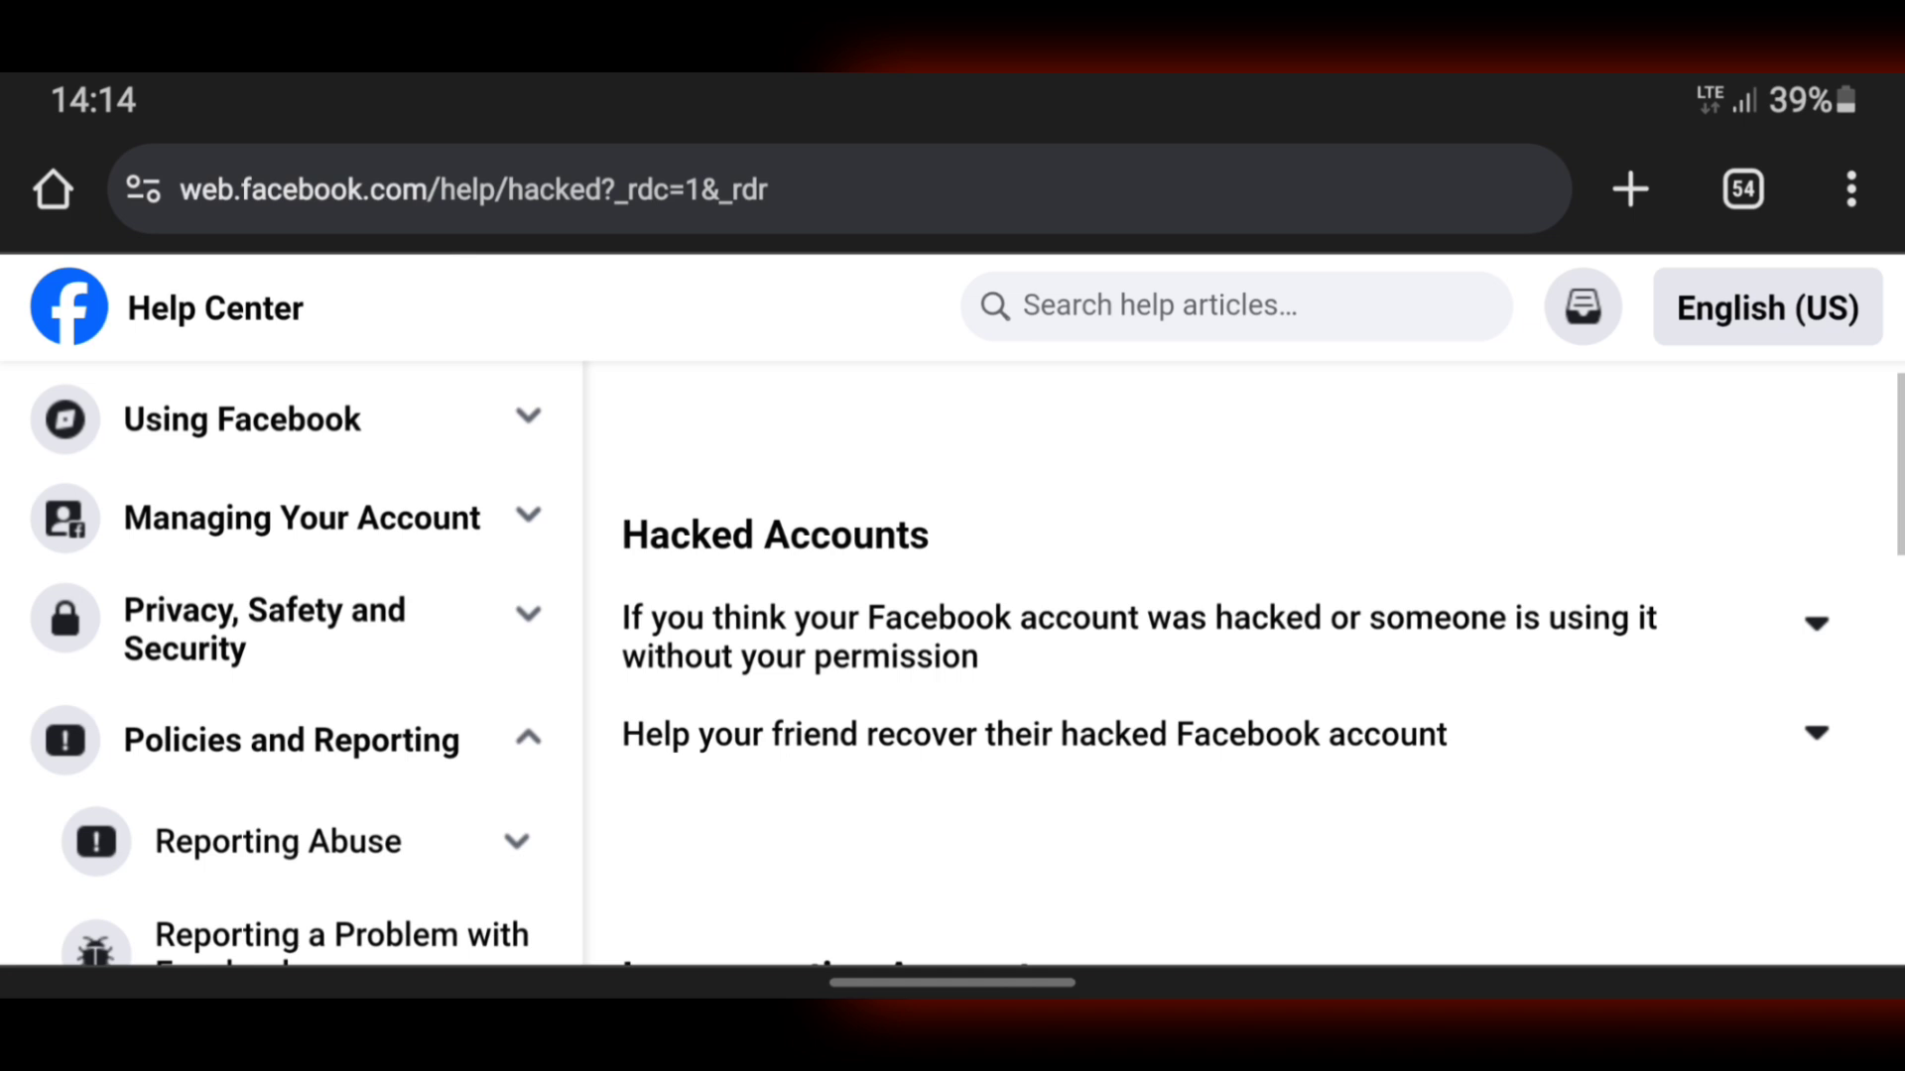
scroll(1240, 645, up, 1)
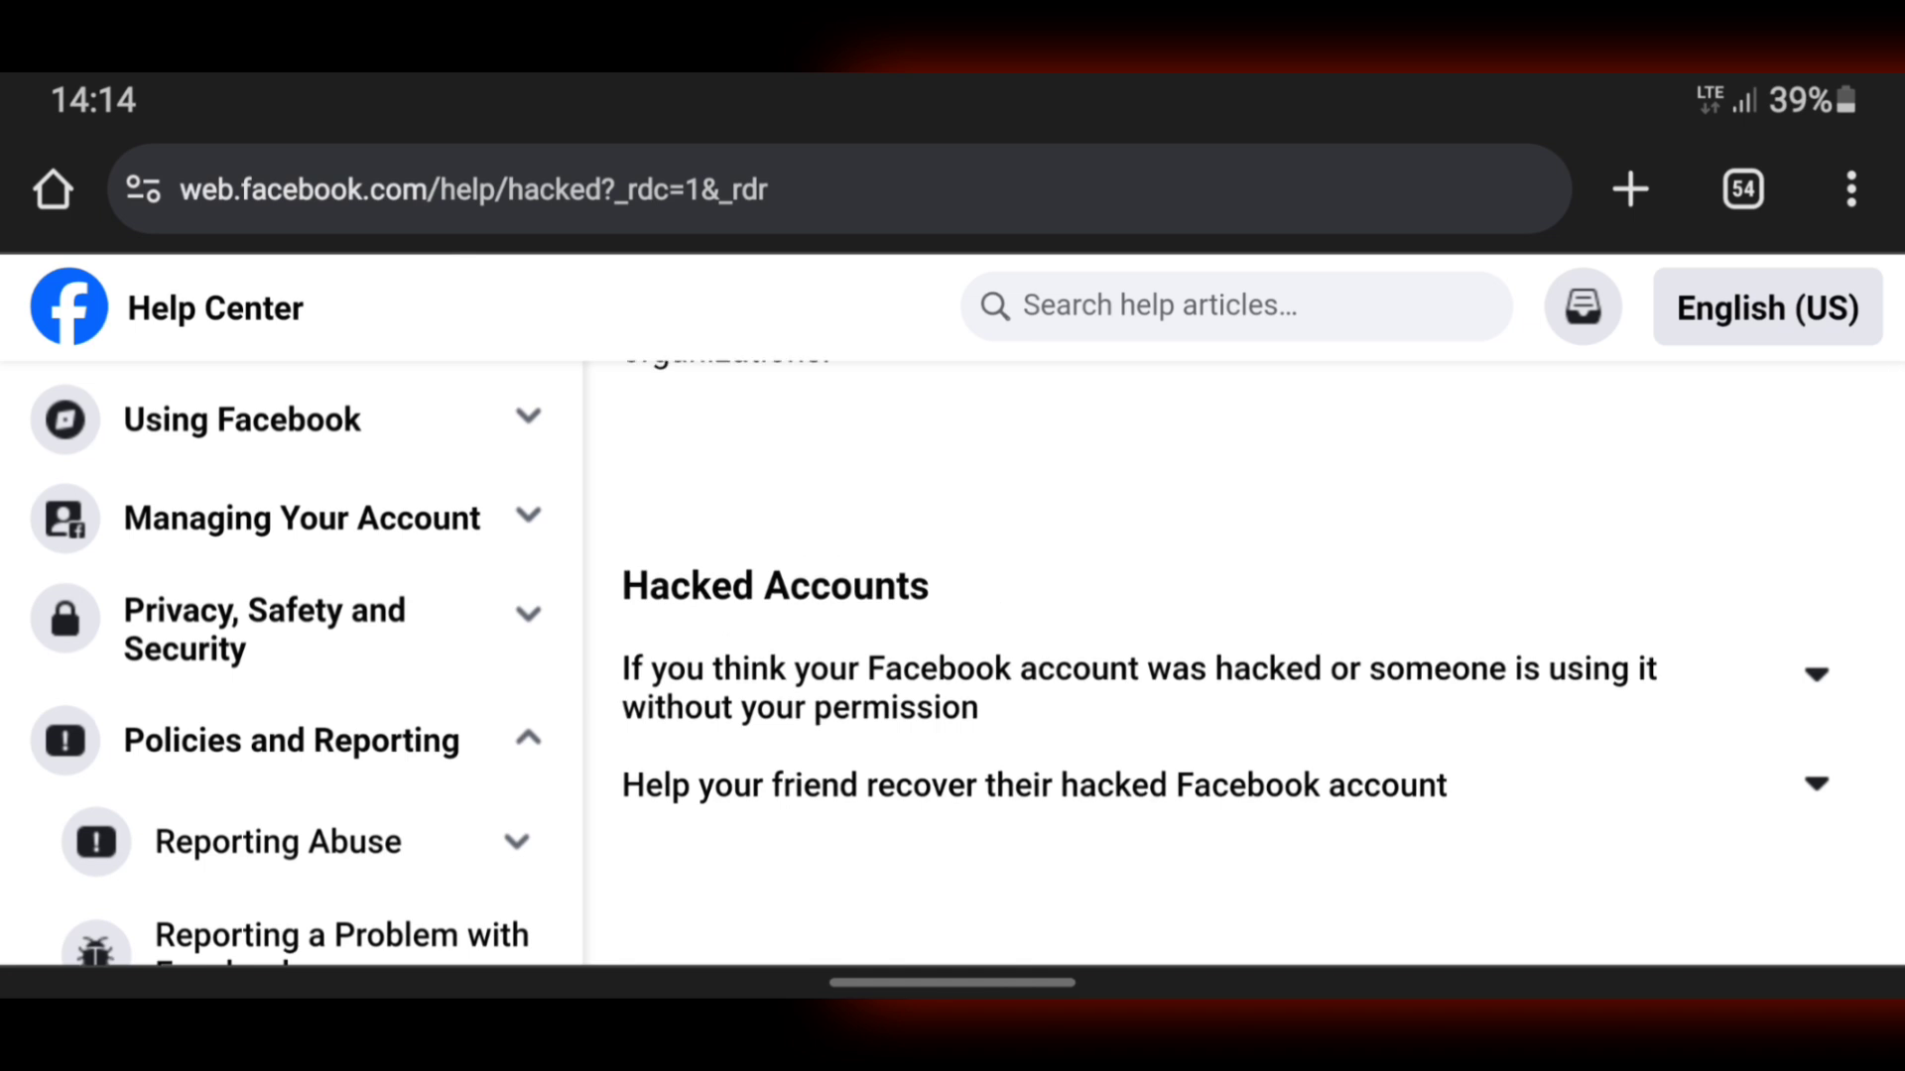
click(992, 685)
scroll(1240, 596, down, 3)
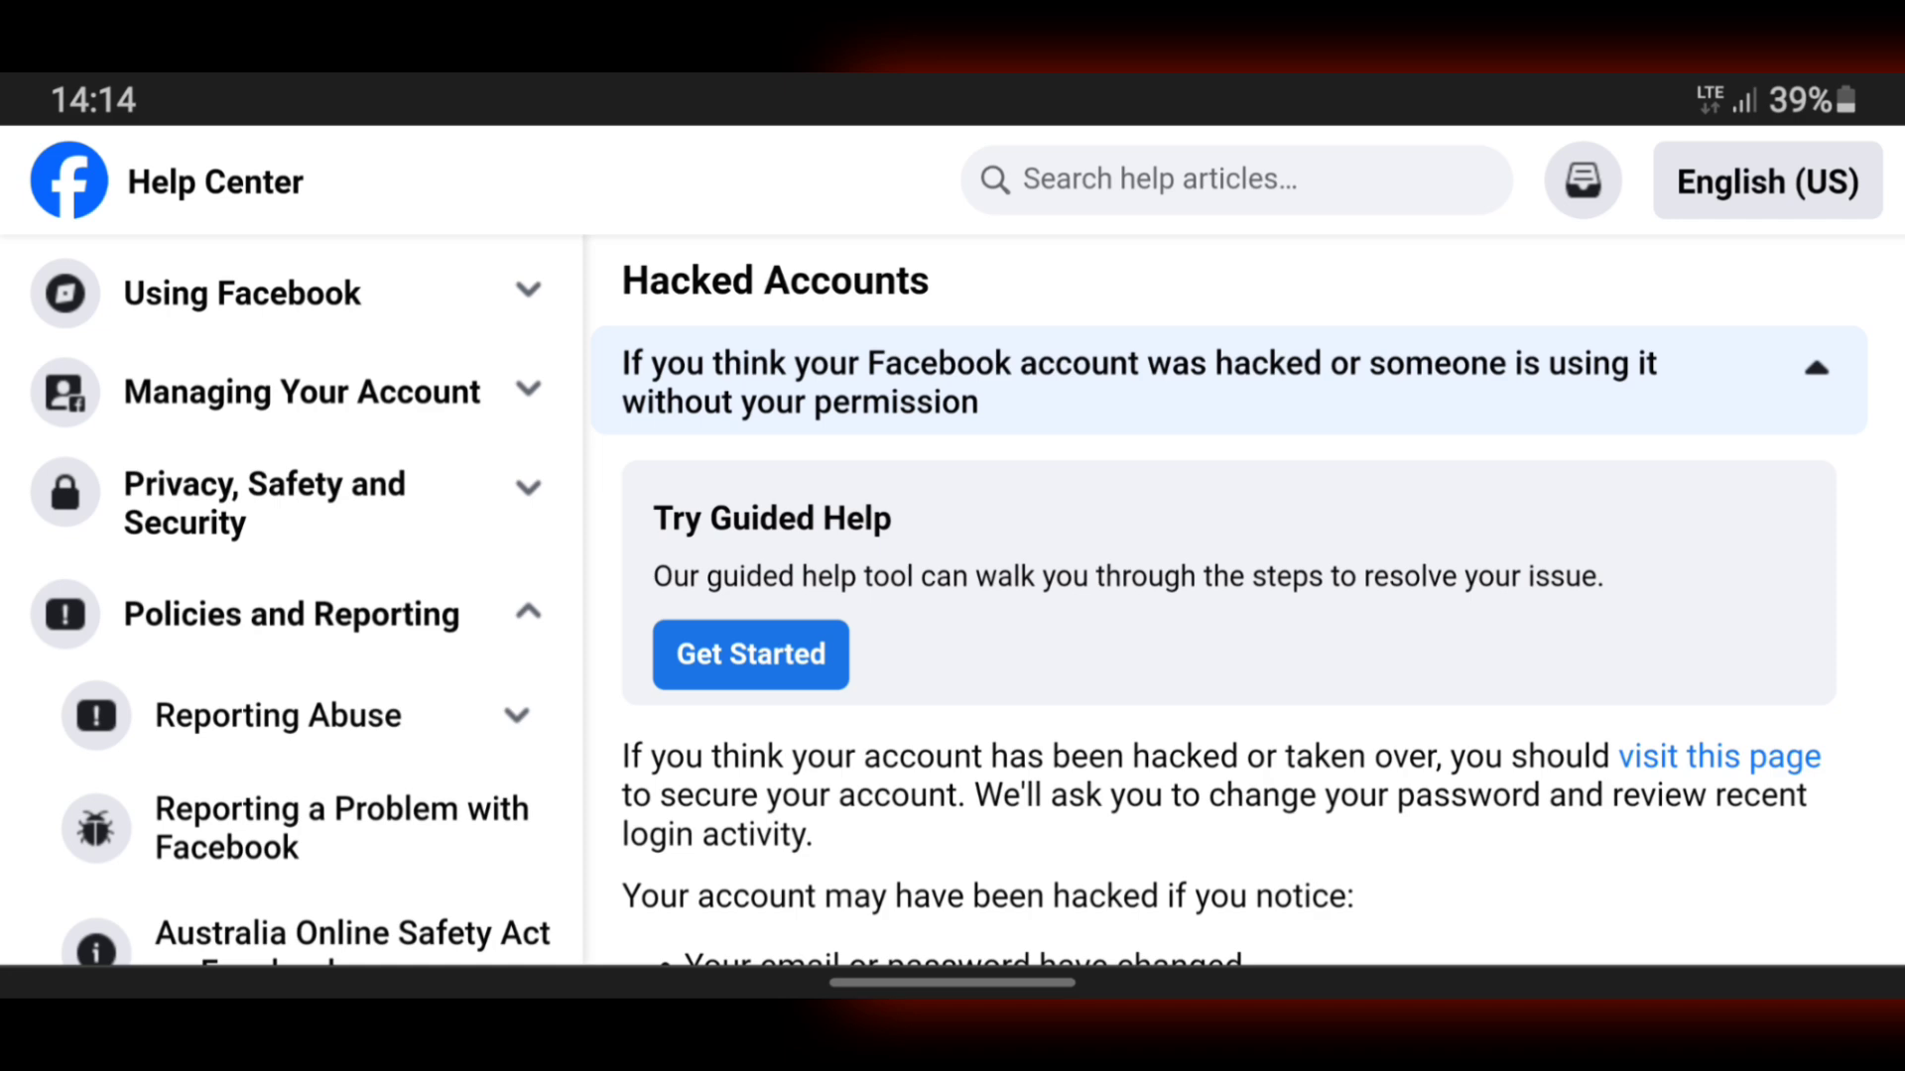
Start guided help and report that someone else gained access to the account.
click(751, 655)
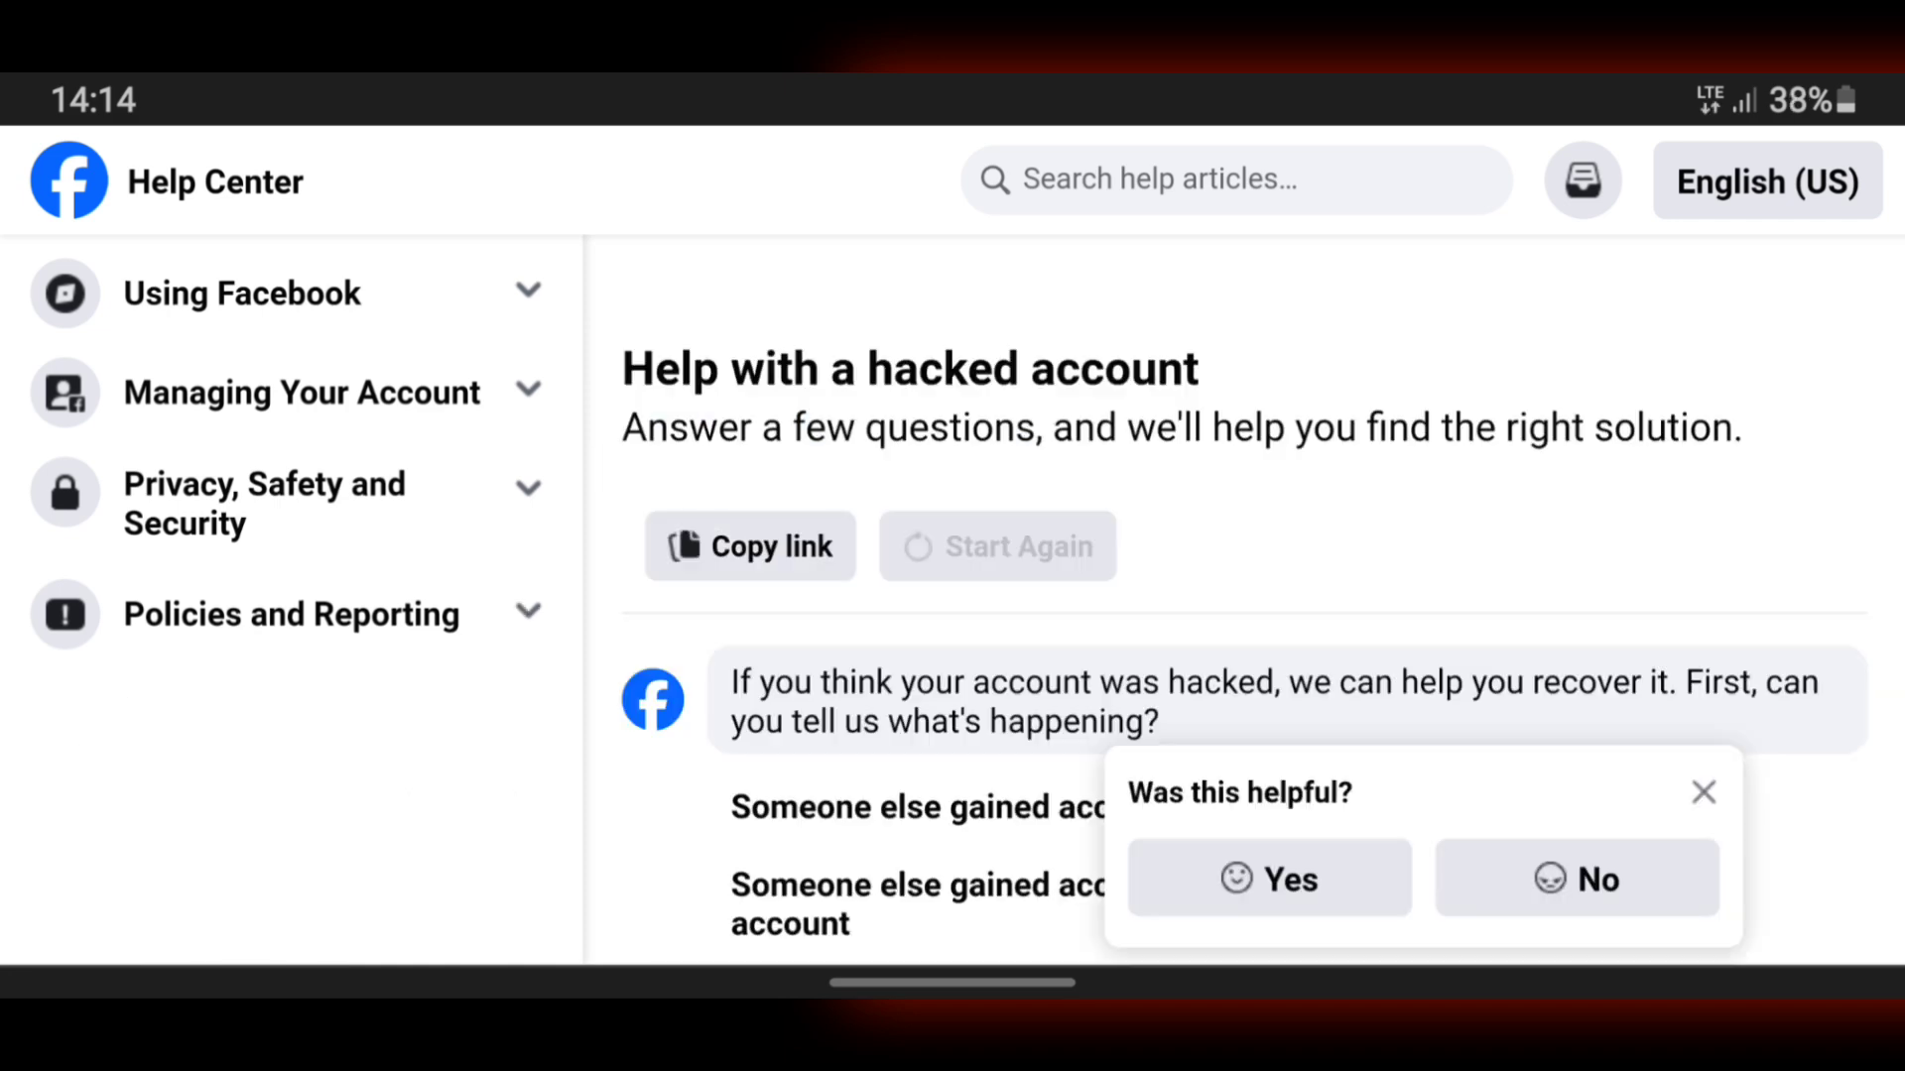
click(1703, 792)
scroll(1240, 595, down, 3)
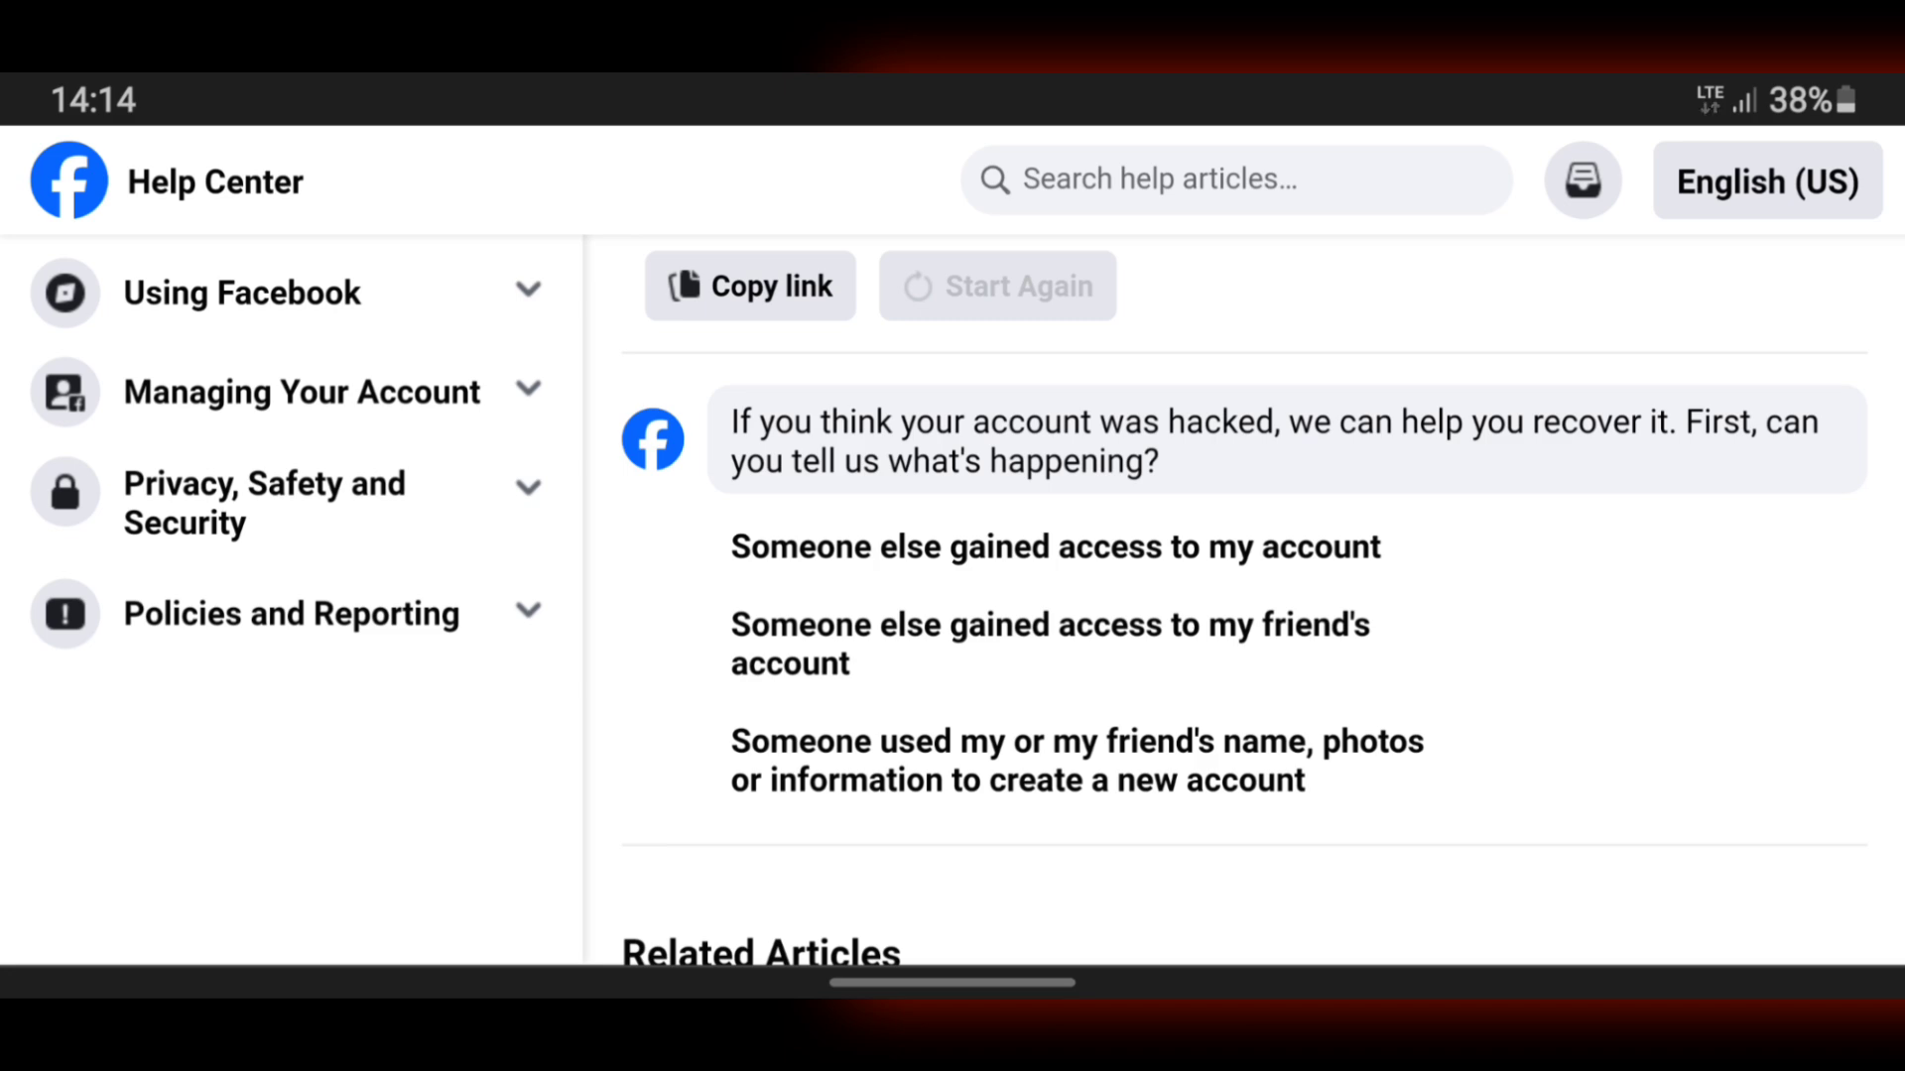
click(1054, 547)
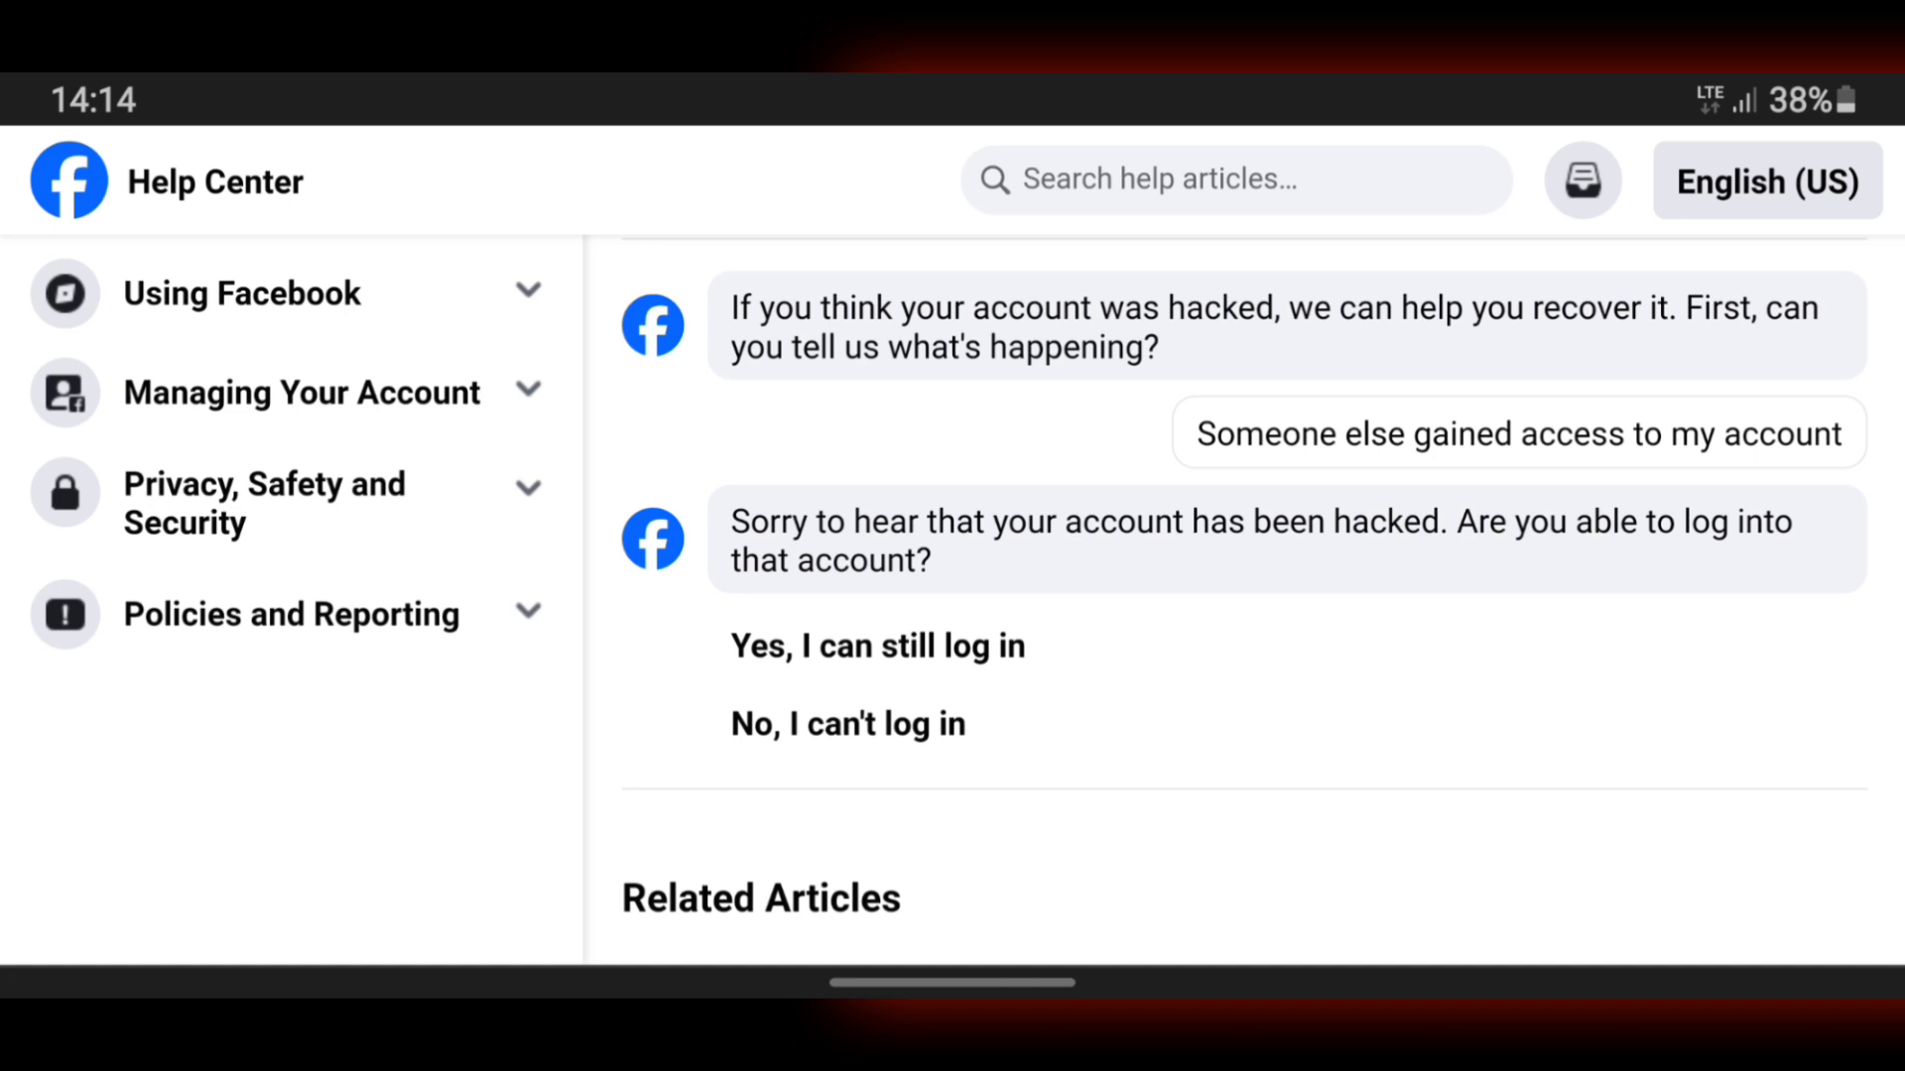
Answer 'can't log in' and 'no phone or email access', then open facebook.com/login/identify.
click(848, 724)
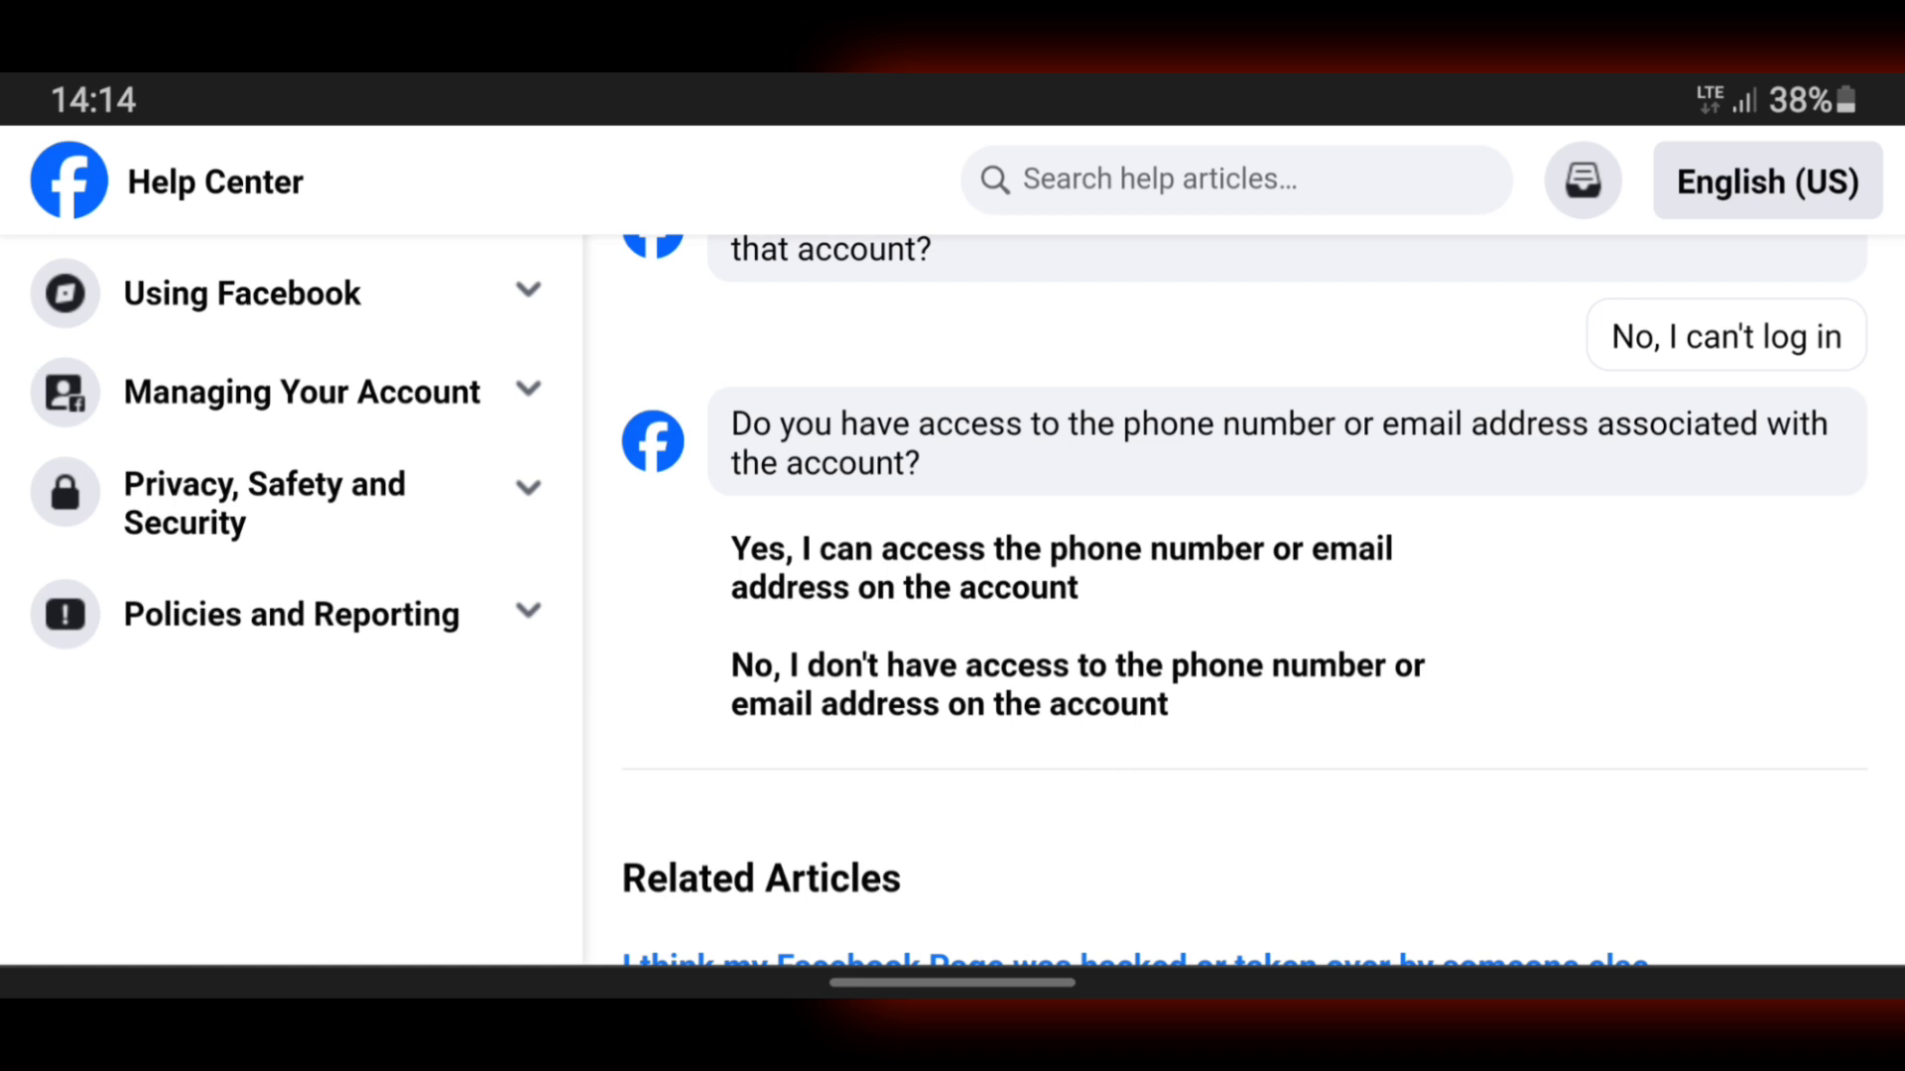
click(978, 685)
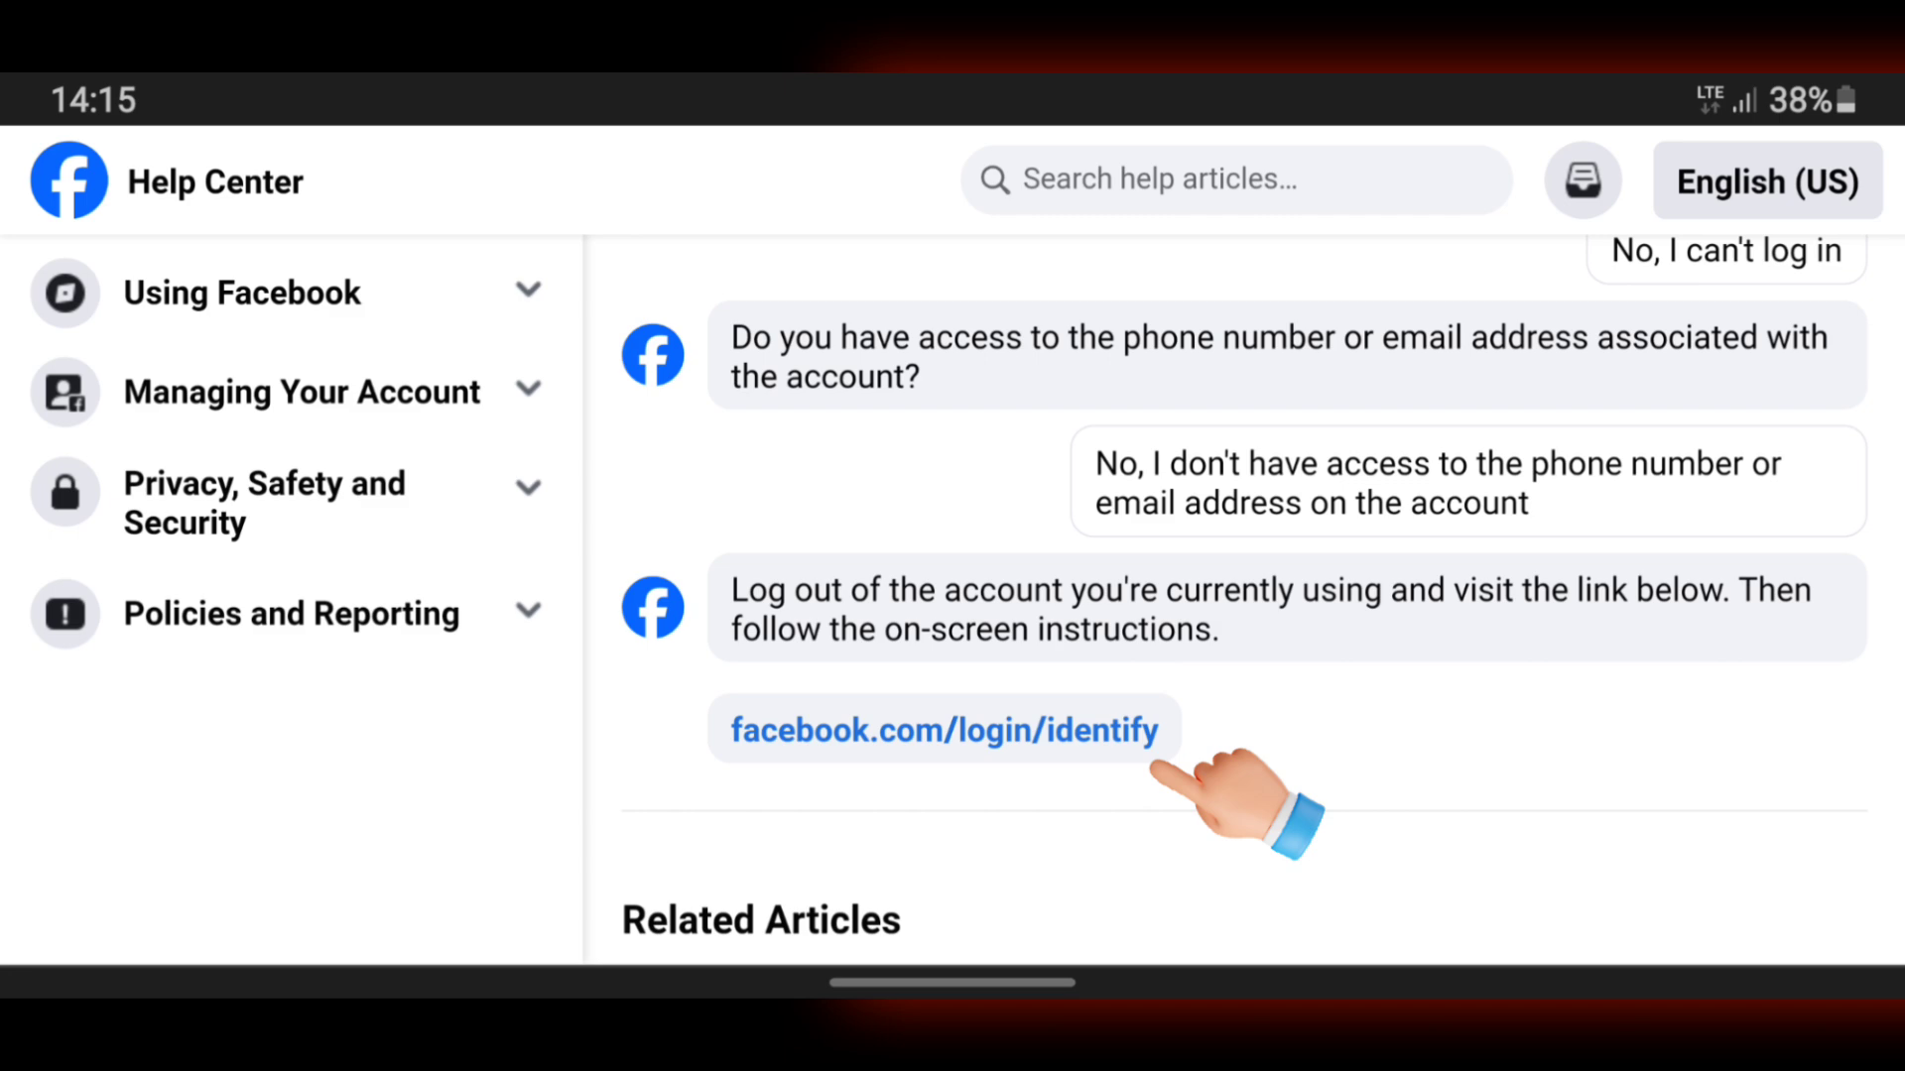
click(1131, 734)
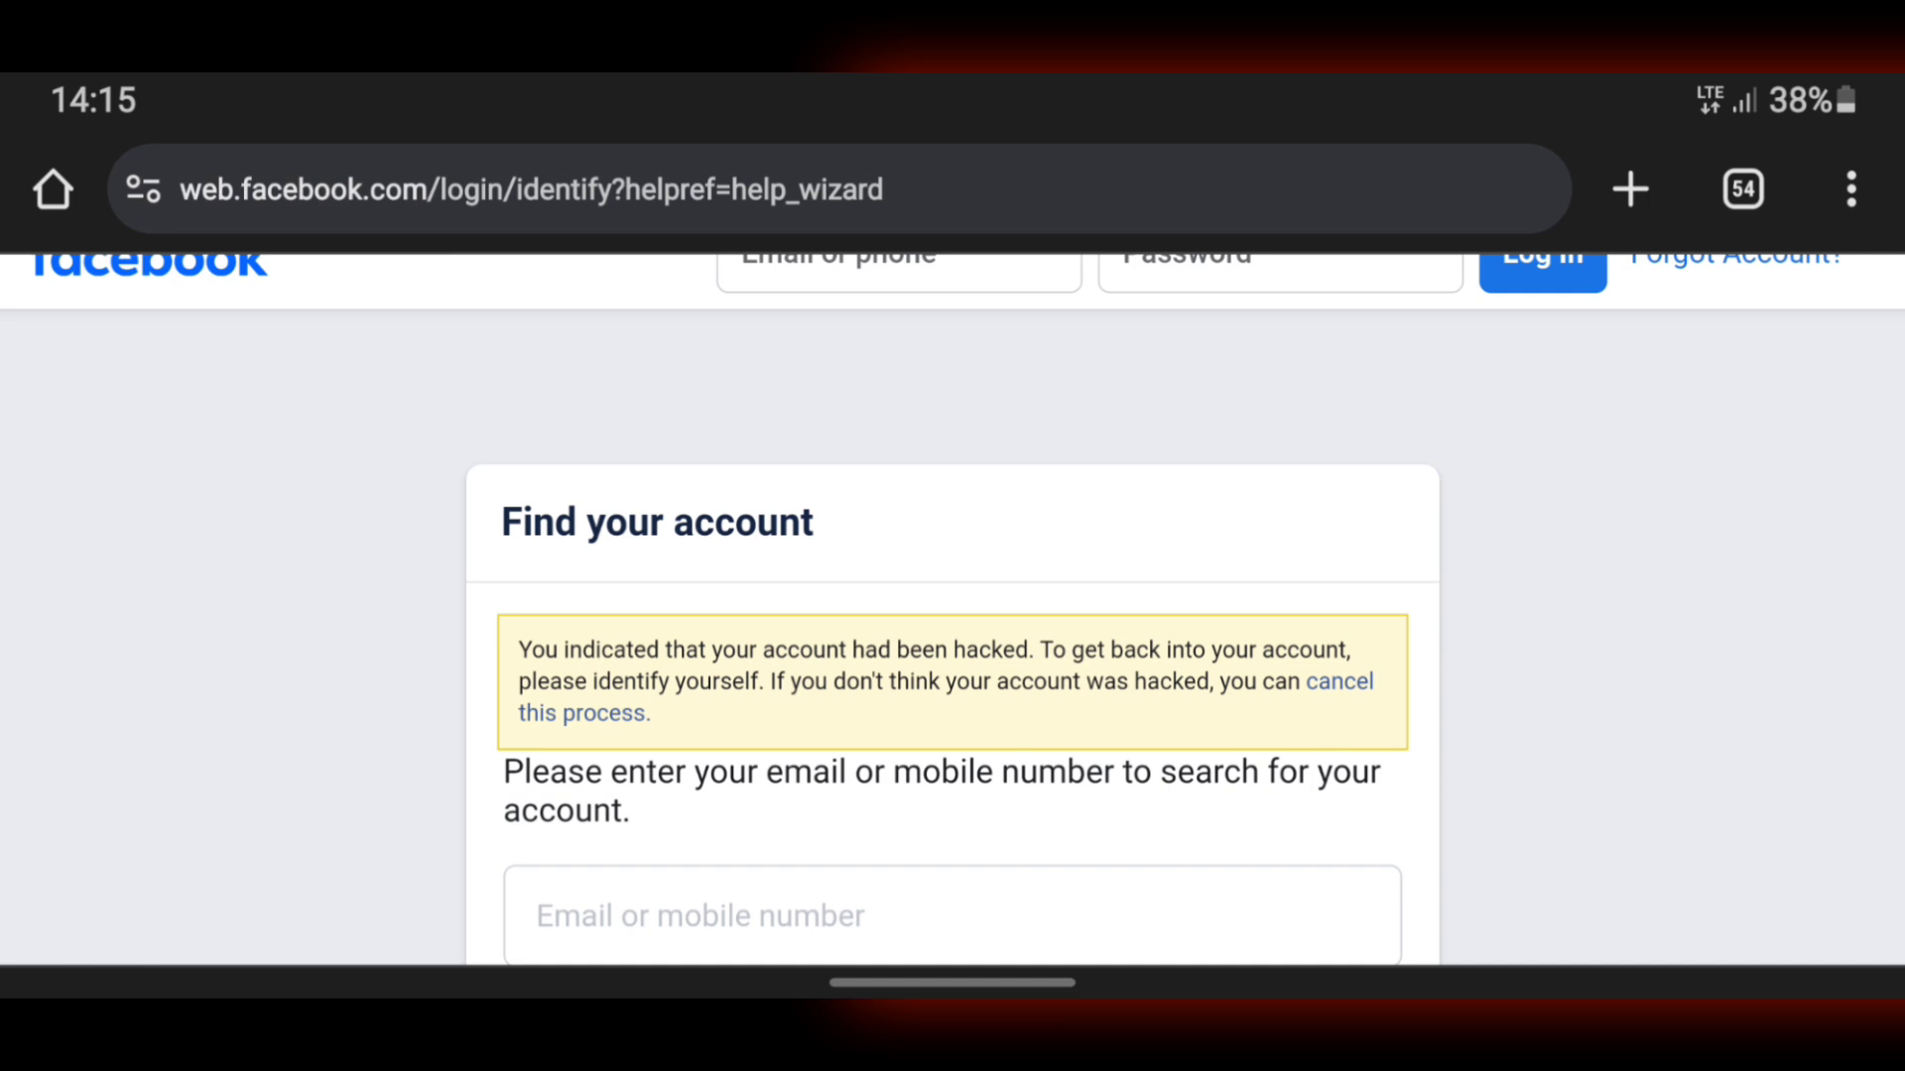
scroll(953, 610, down, 3)
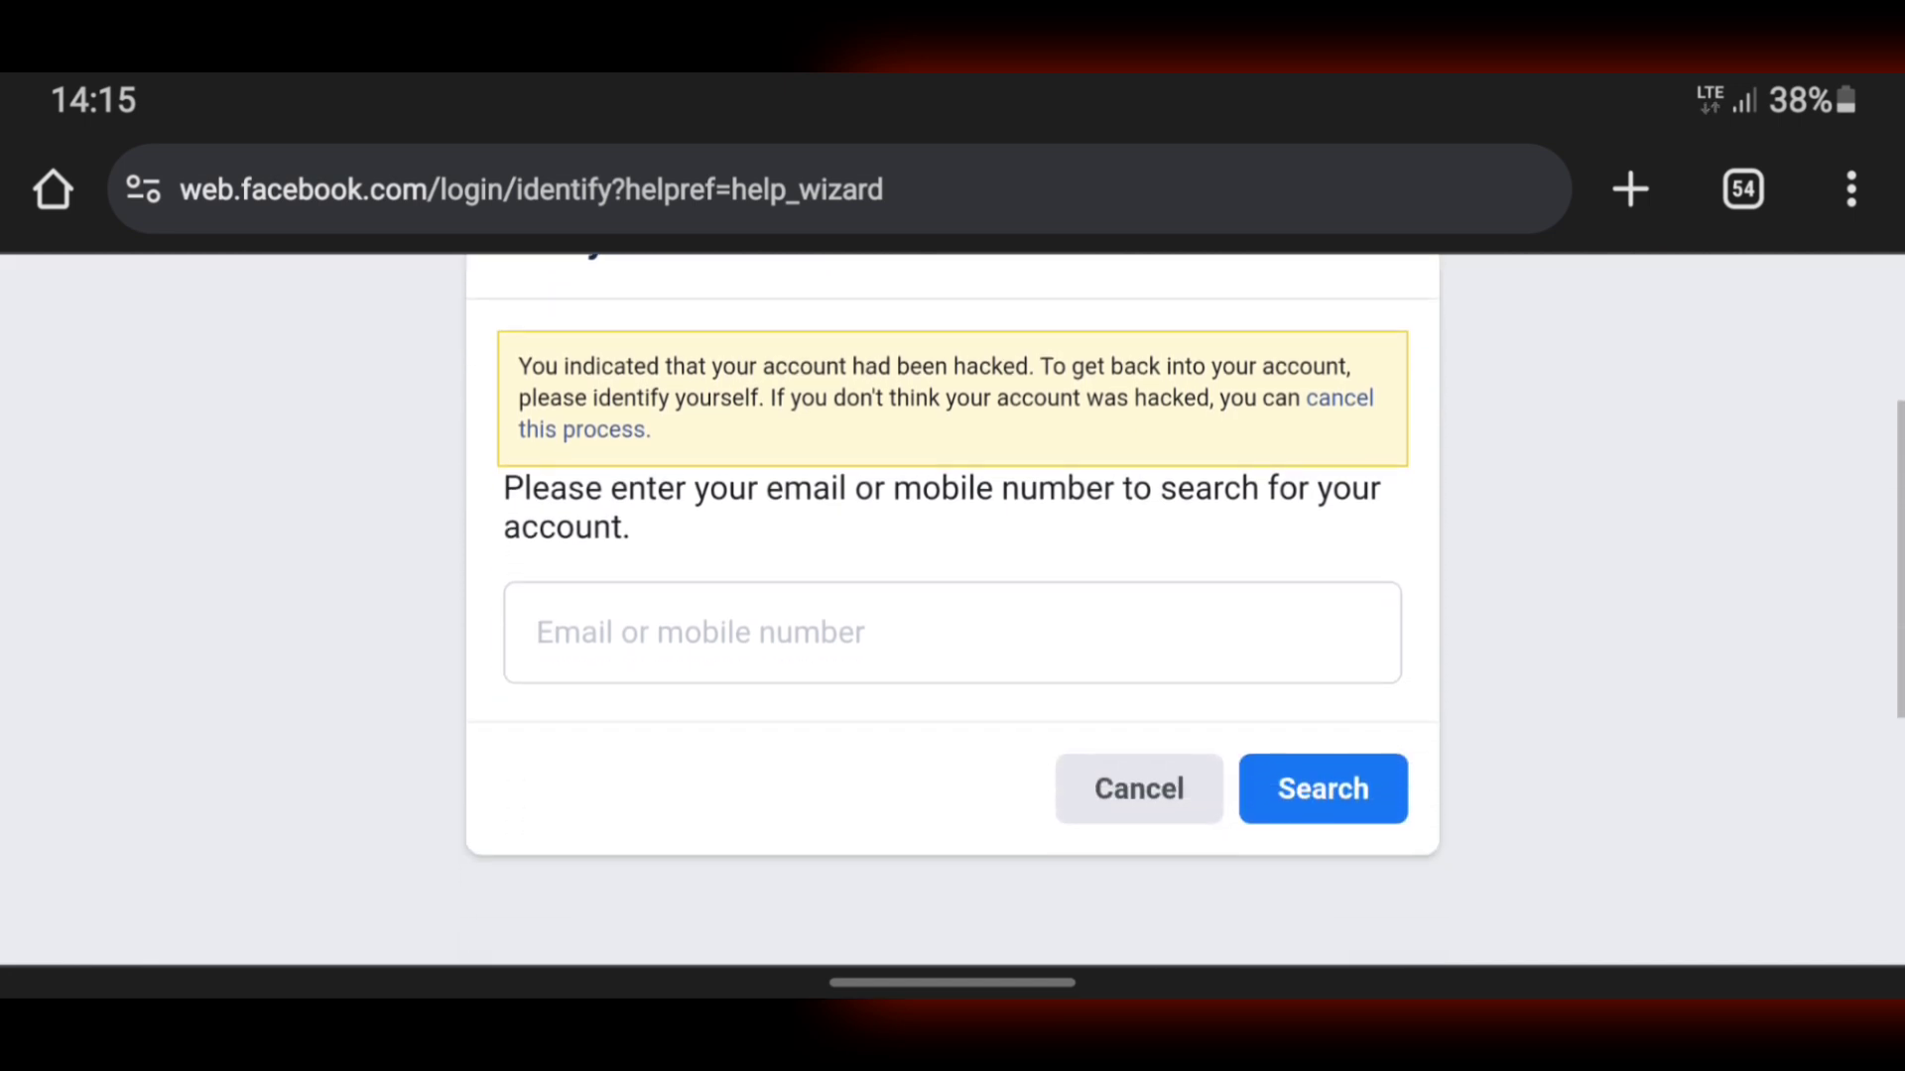
scroll(952, 595, up, 1)
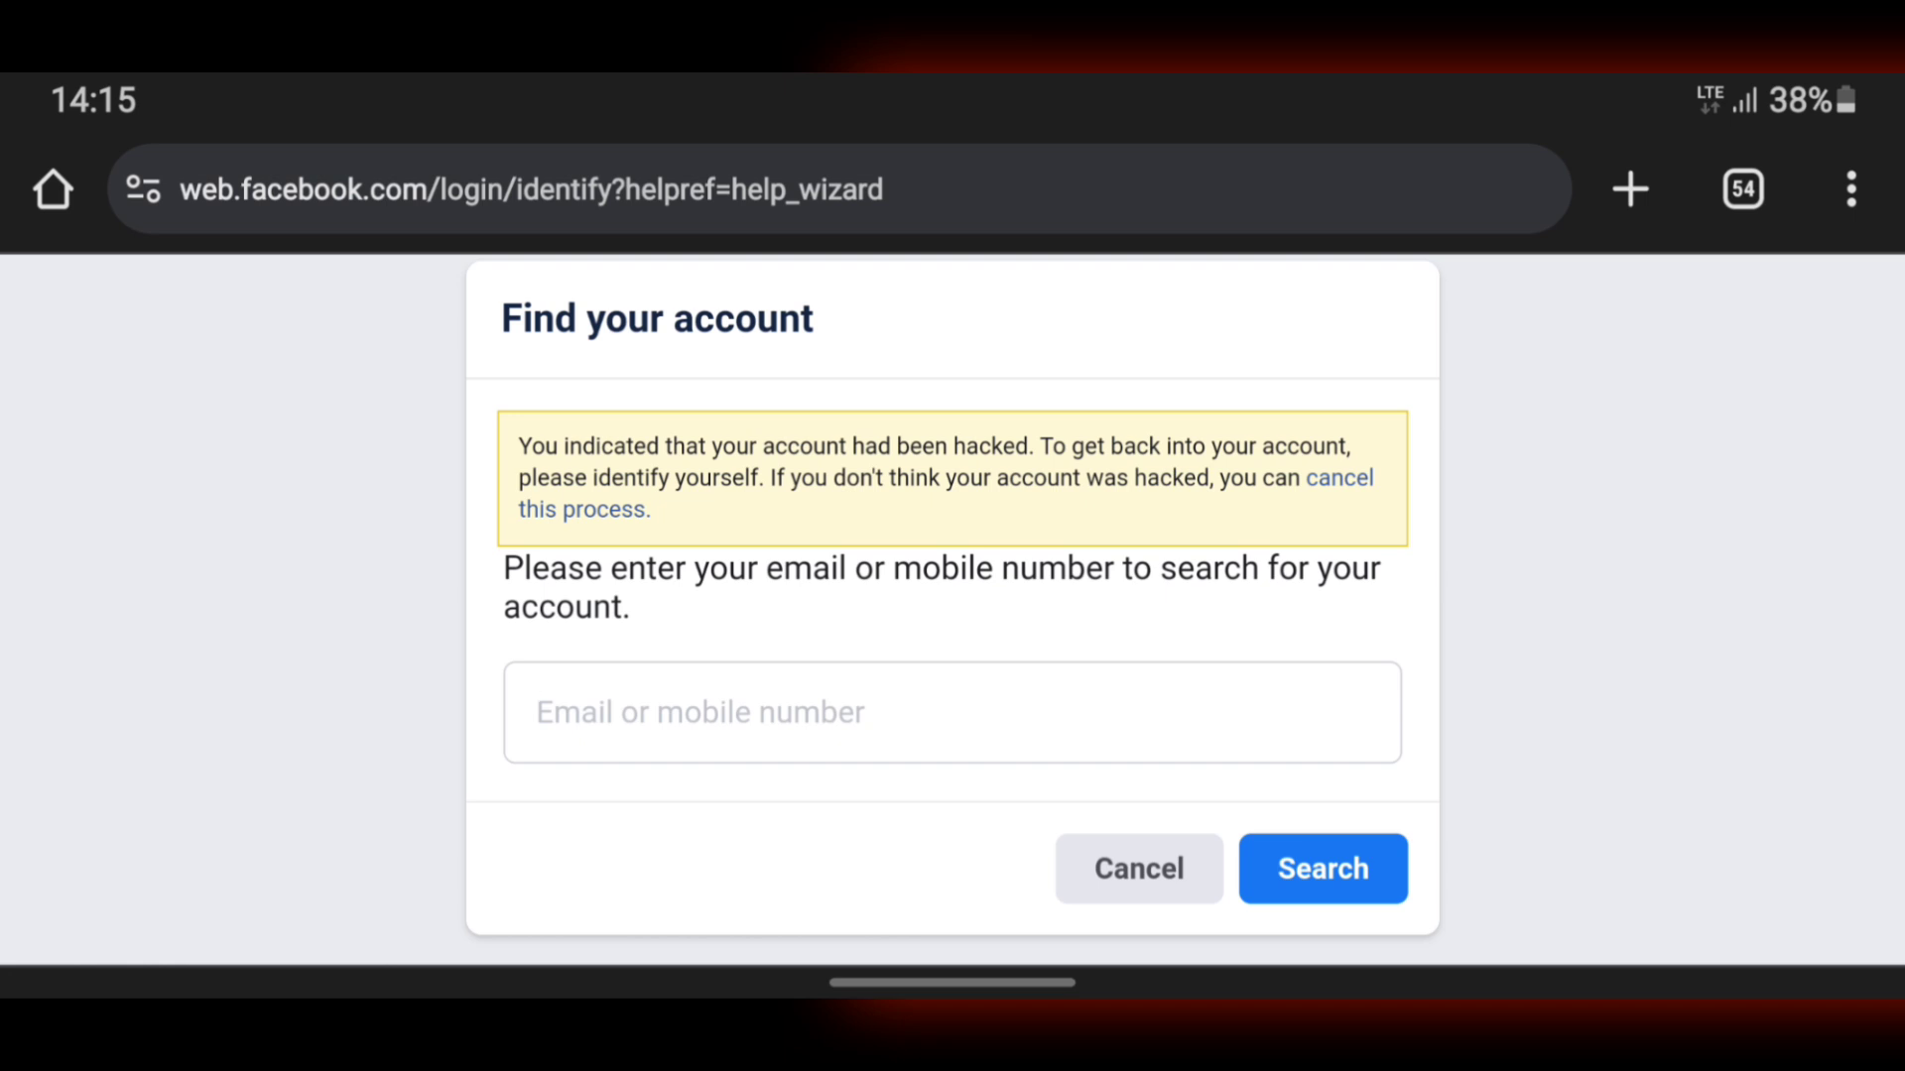
scroll(952, 595, down, 1)
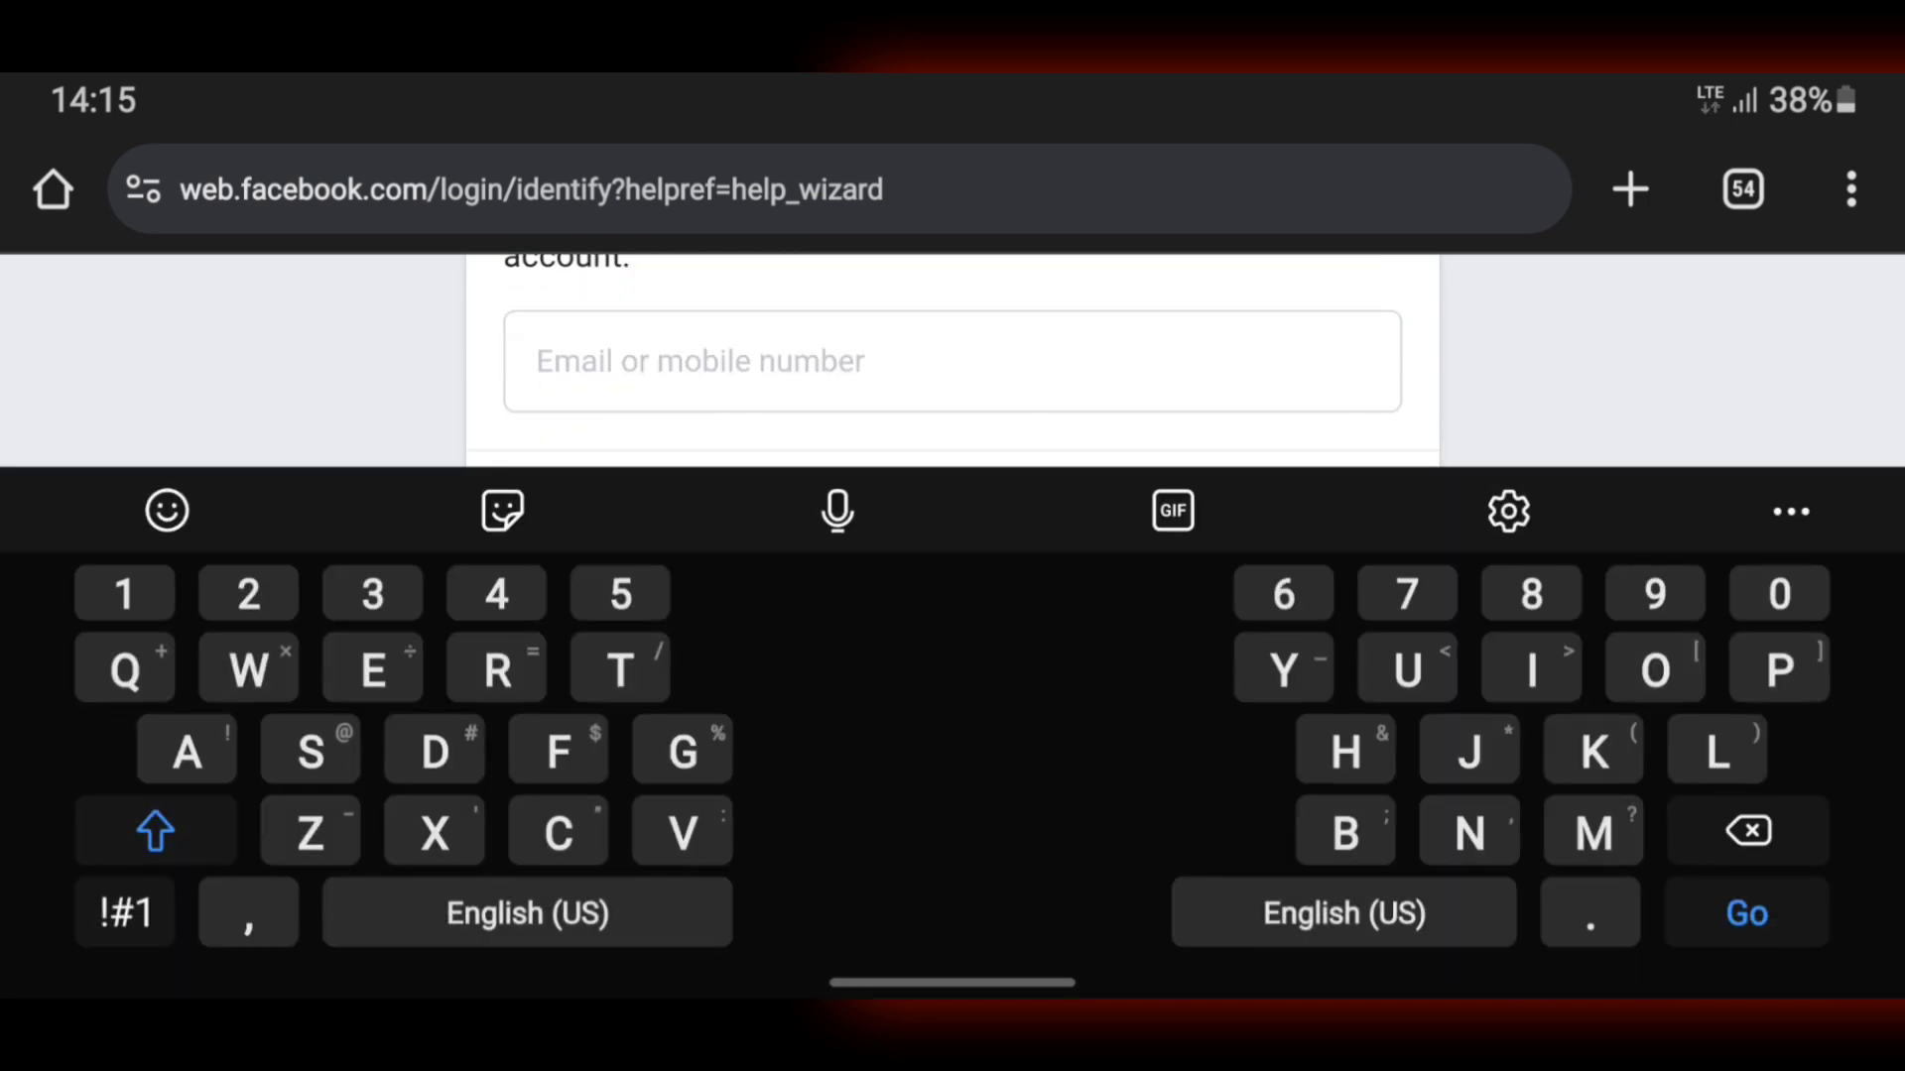
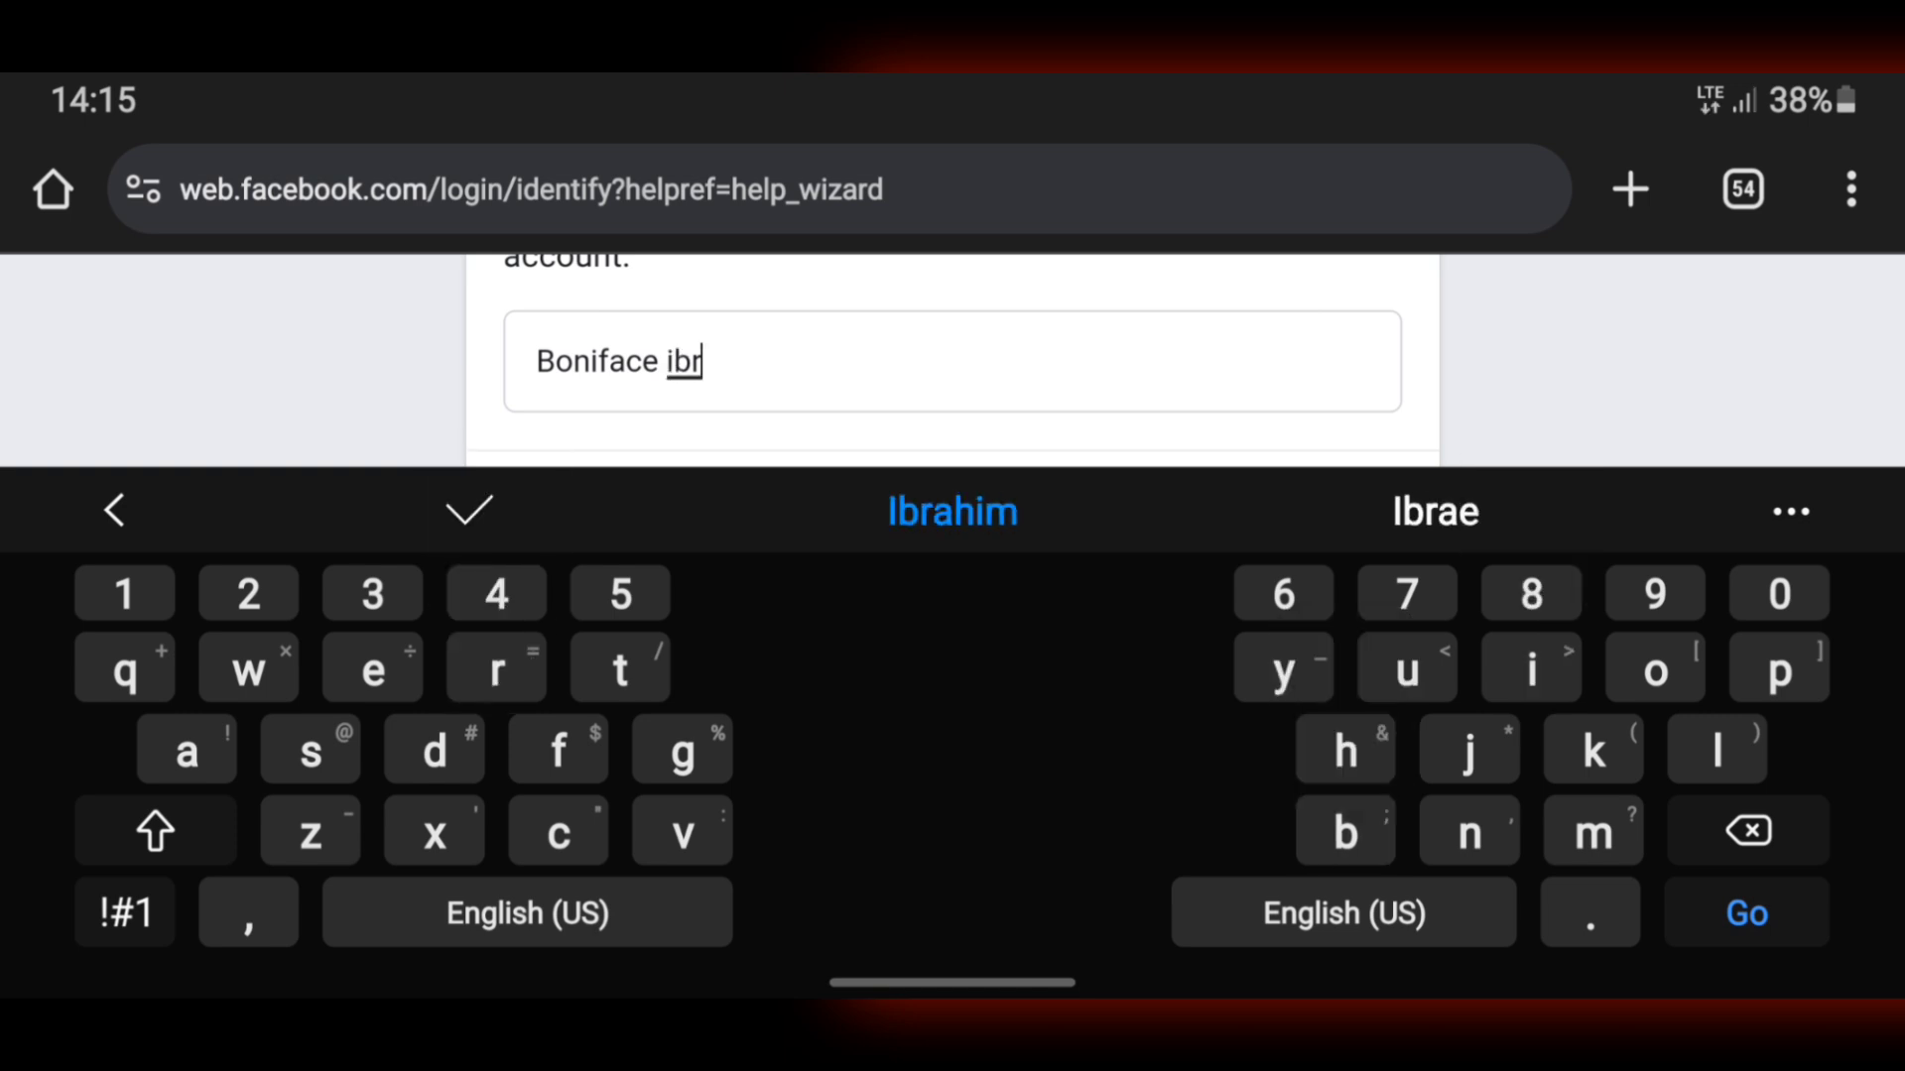
click(953, 512)
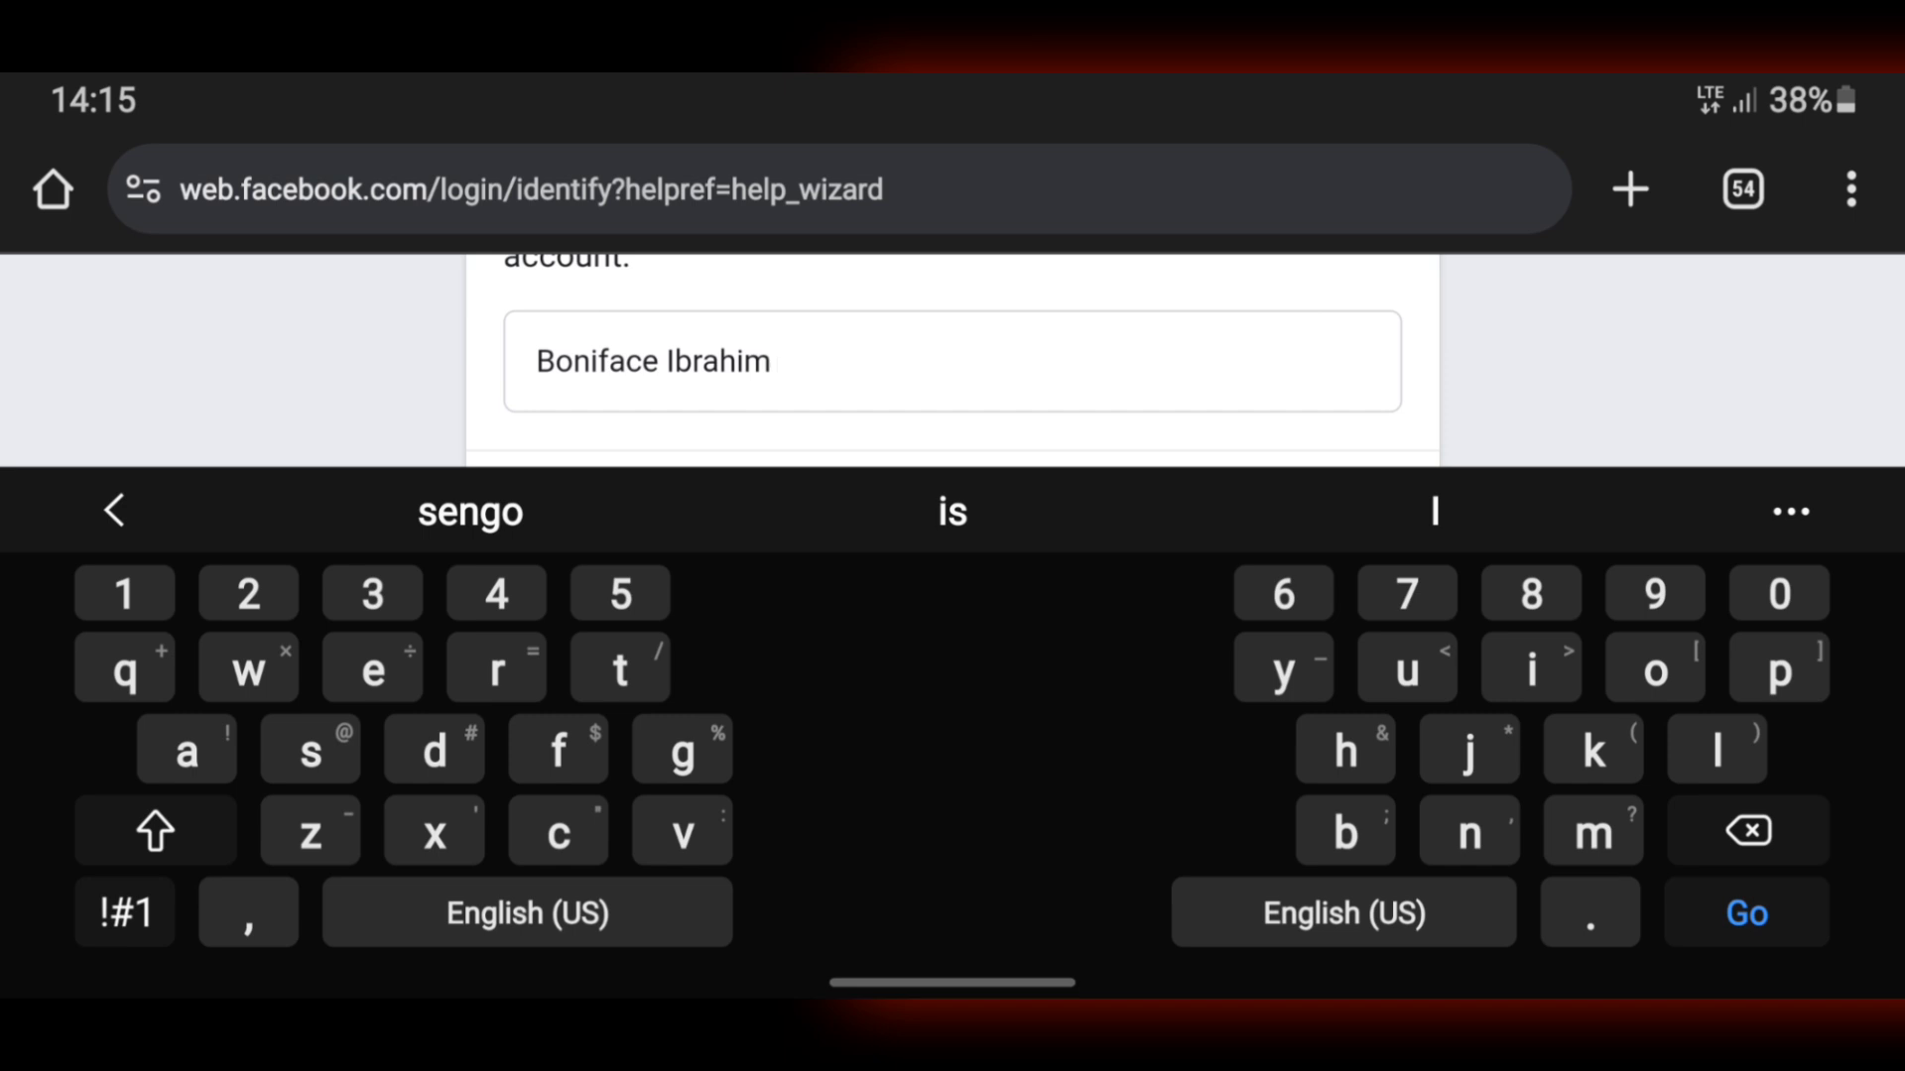
key(Return)
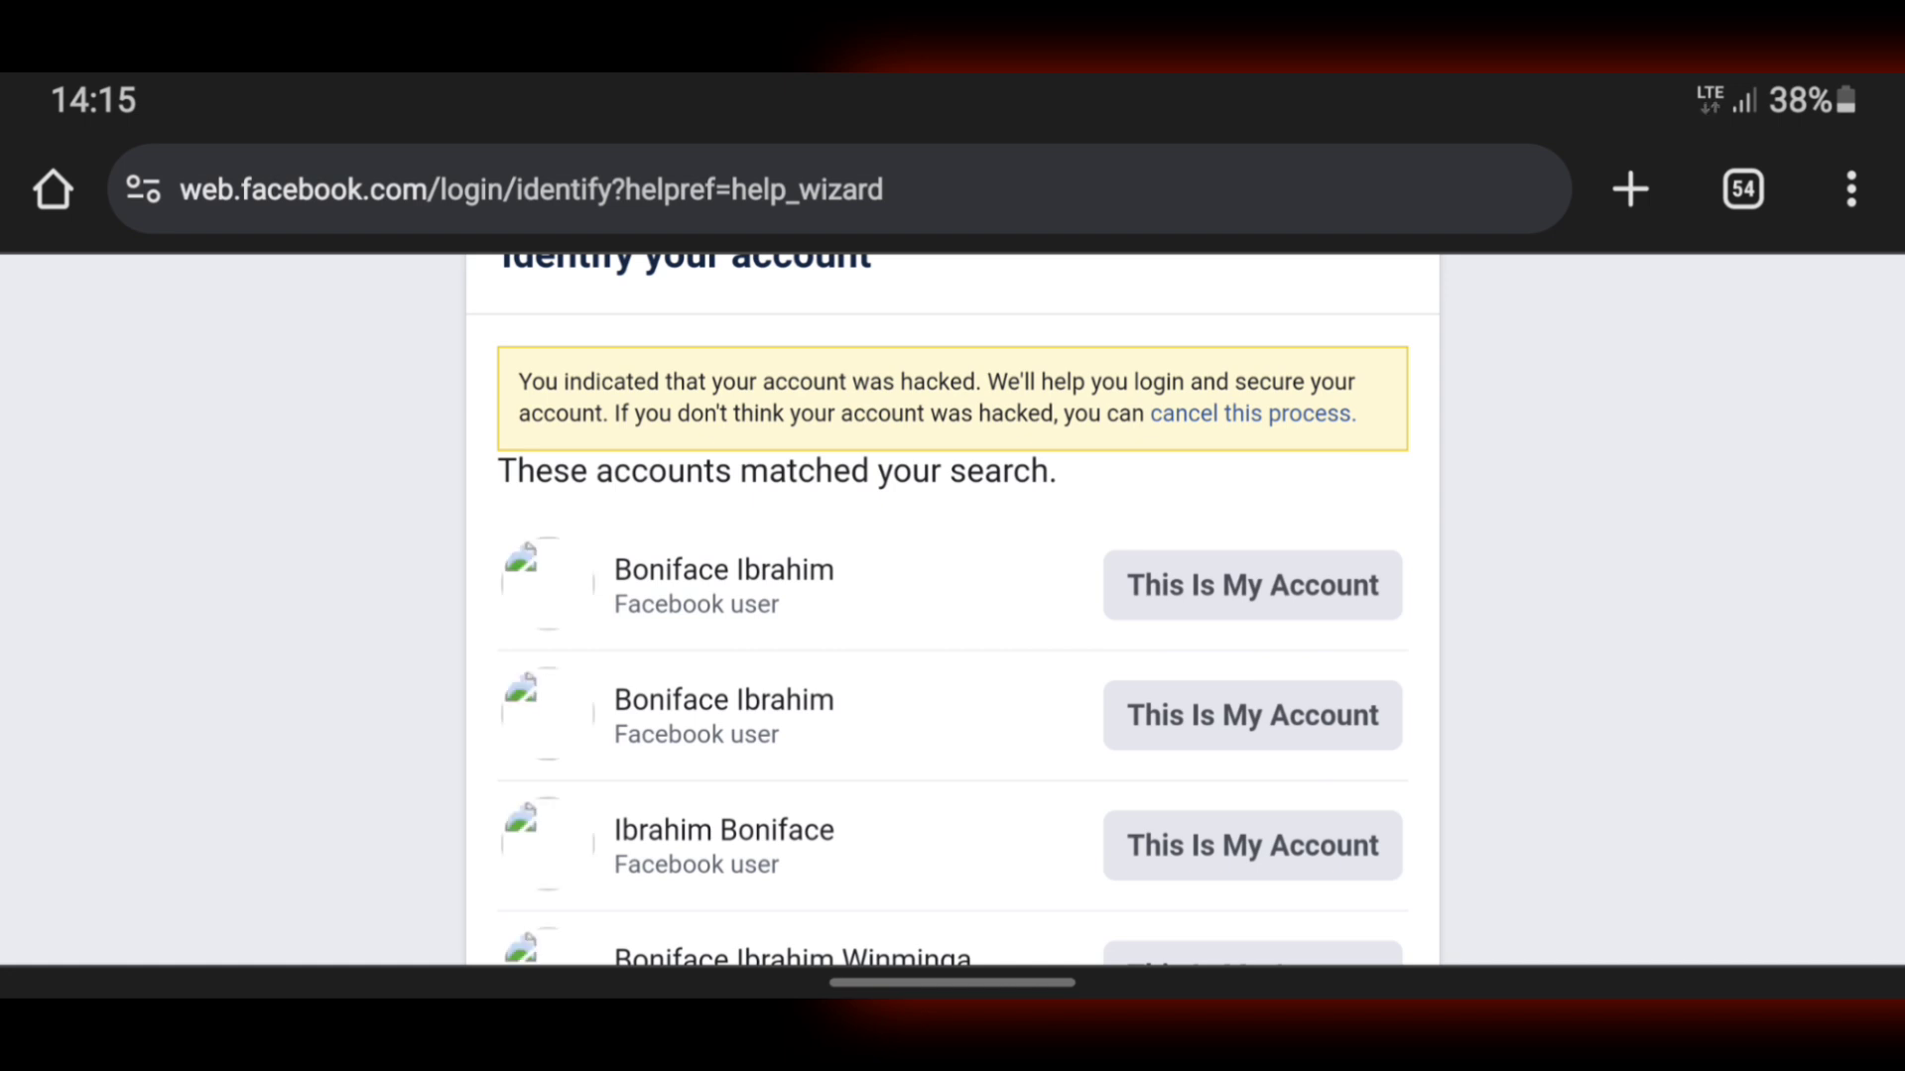
Review the matching accounts to the end and choose 'I am not in this list'.
scroll(952, 545, down, 5)
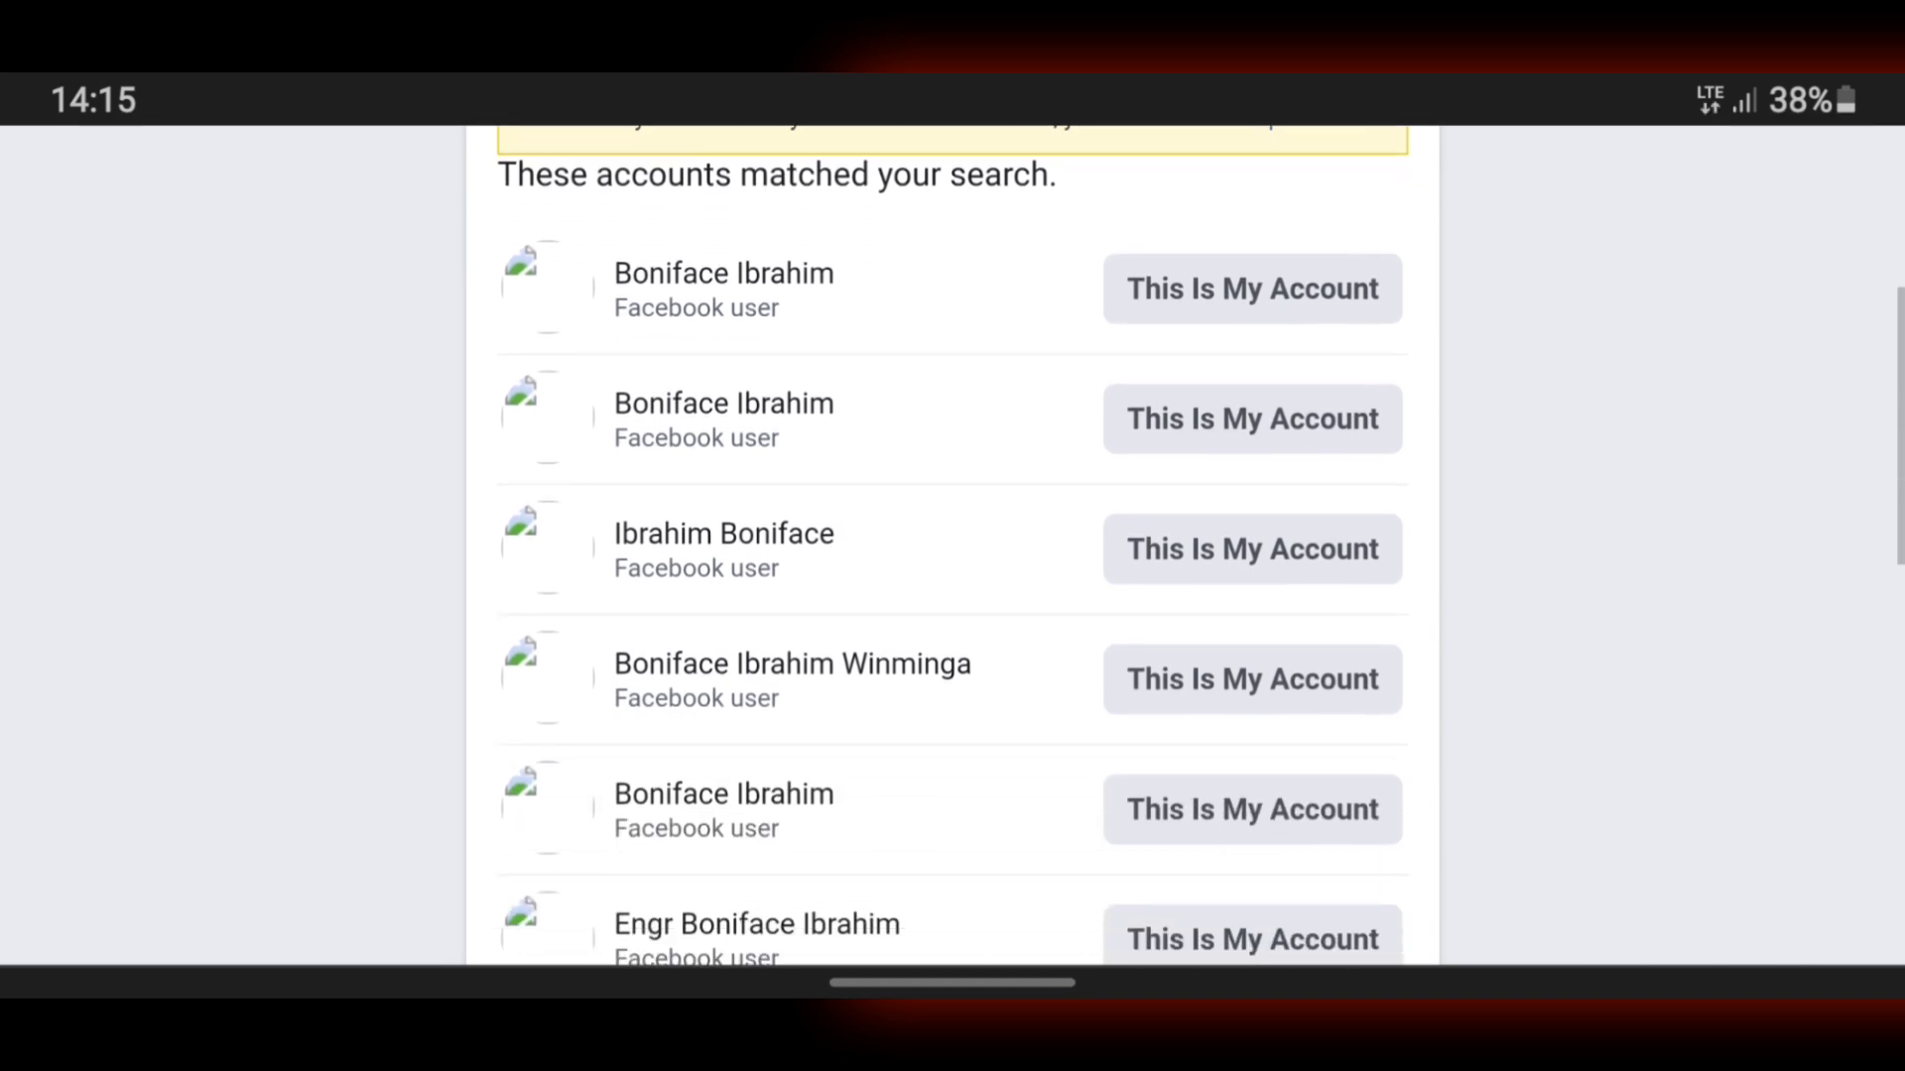
scroll(953, 546, down, 10)
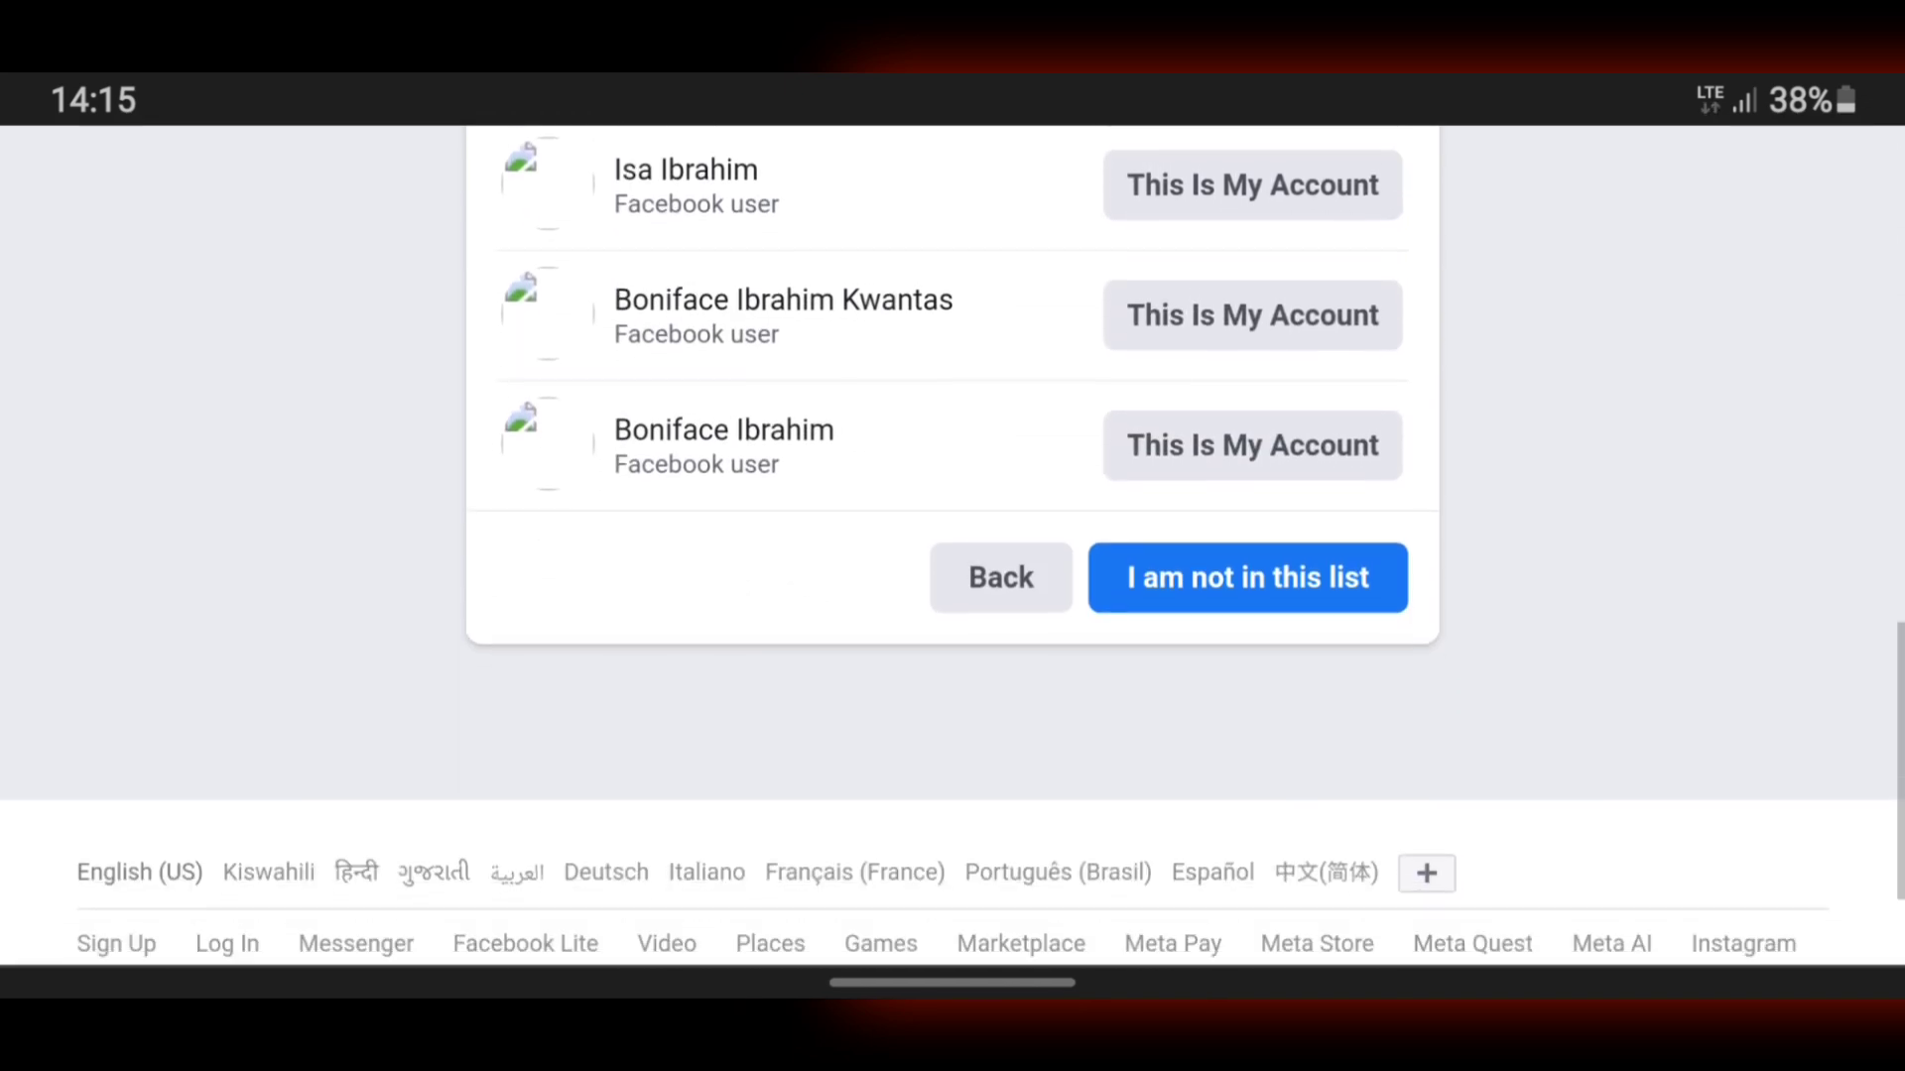
scroll(953, 595, up, 3)
scroll(952, 595, up, 5)
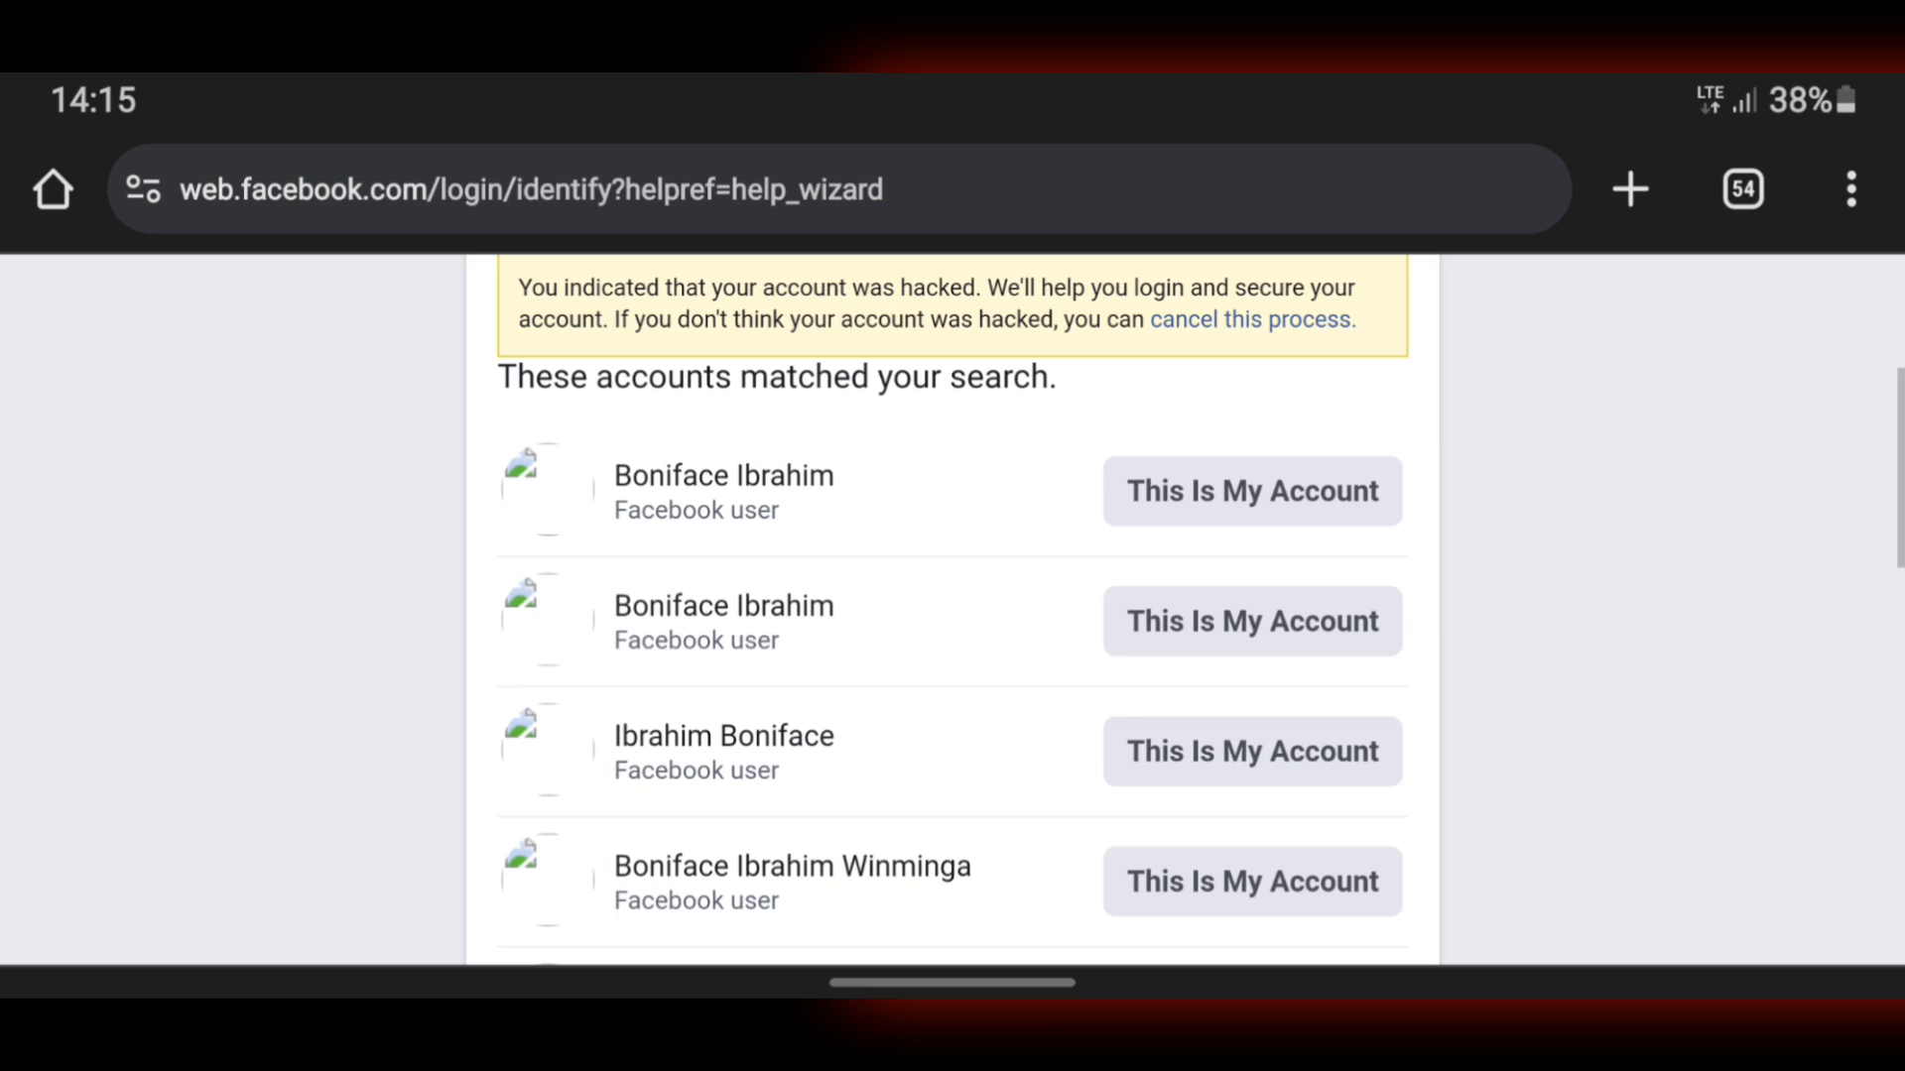
scroll(953, 595, up, 1)
scroll(952, 595, down, 3)
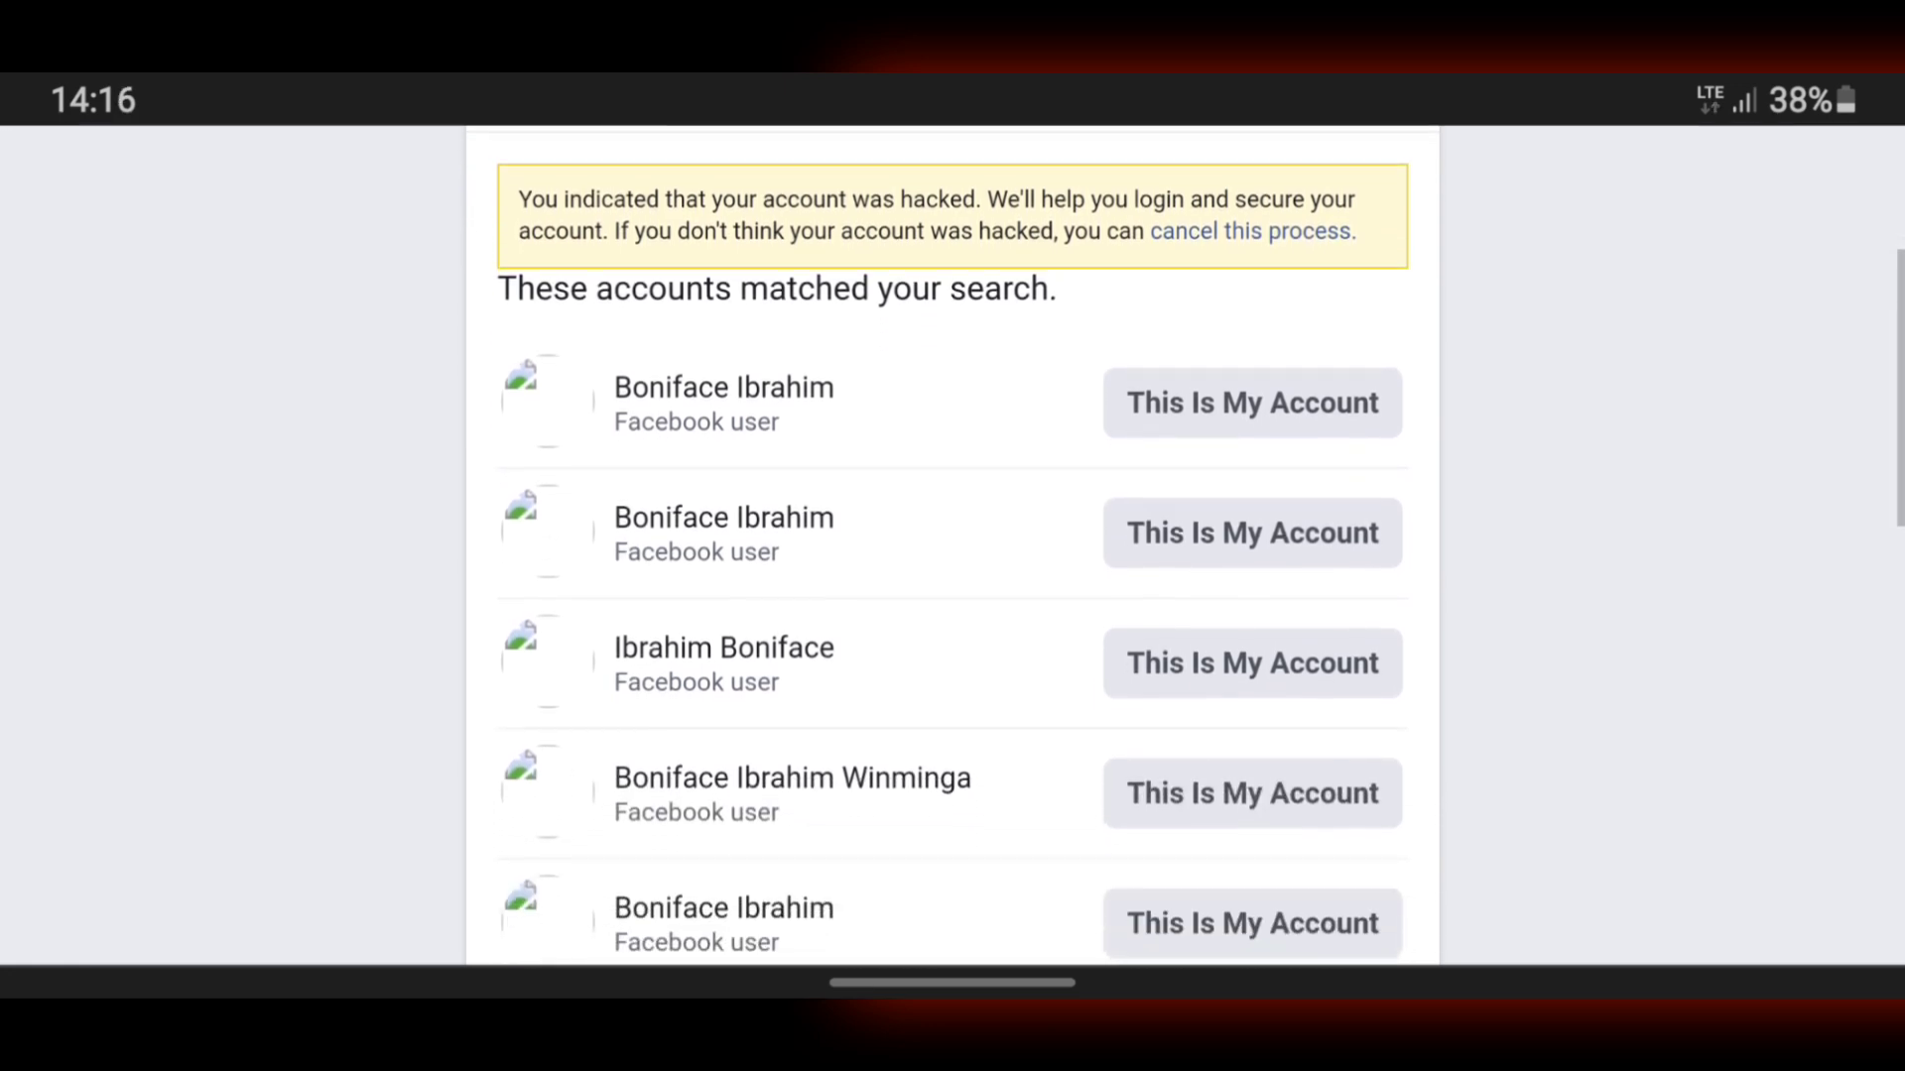
scroll(953, 546, down, 1)
scroll(953, 546, down, 1)
scroll(953, 546, down, 2)
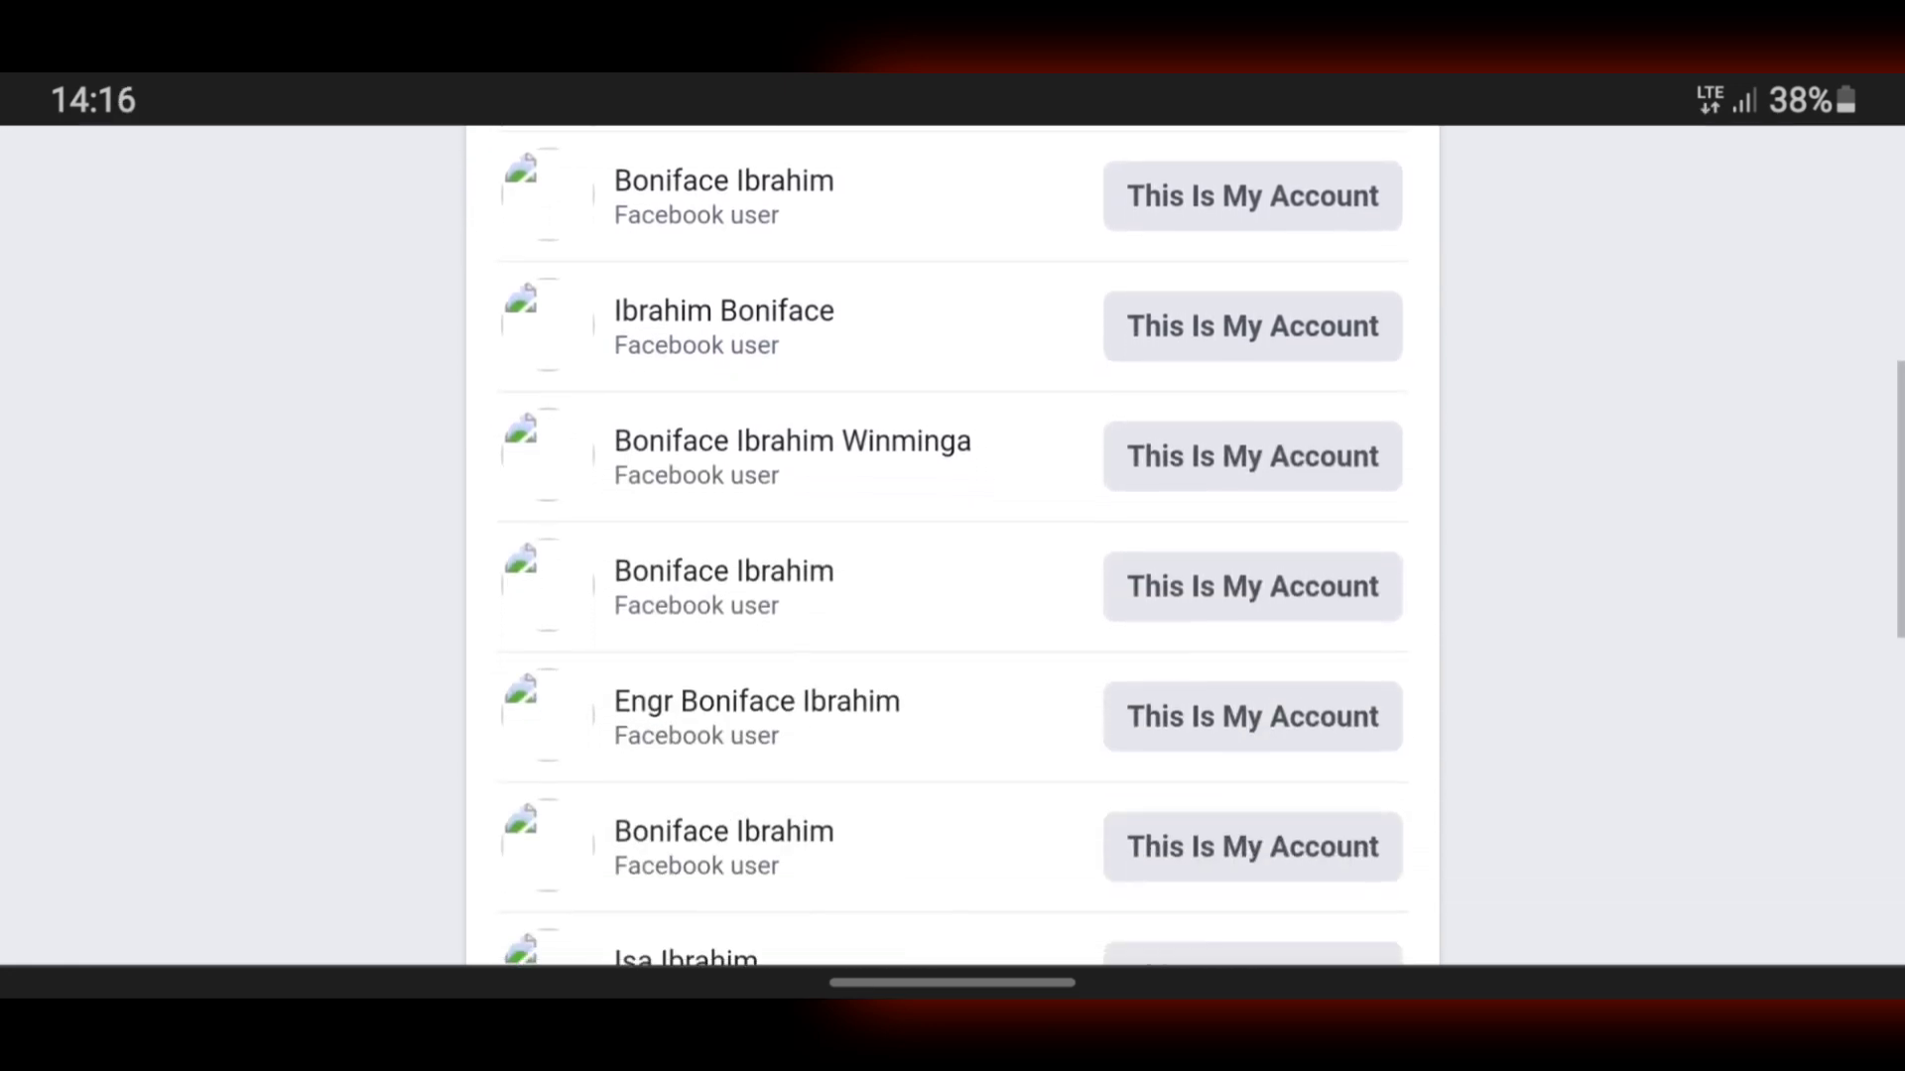
scroll(952, 545, down, 2)
scroll(953, 546, down, 1)
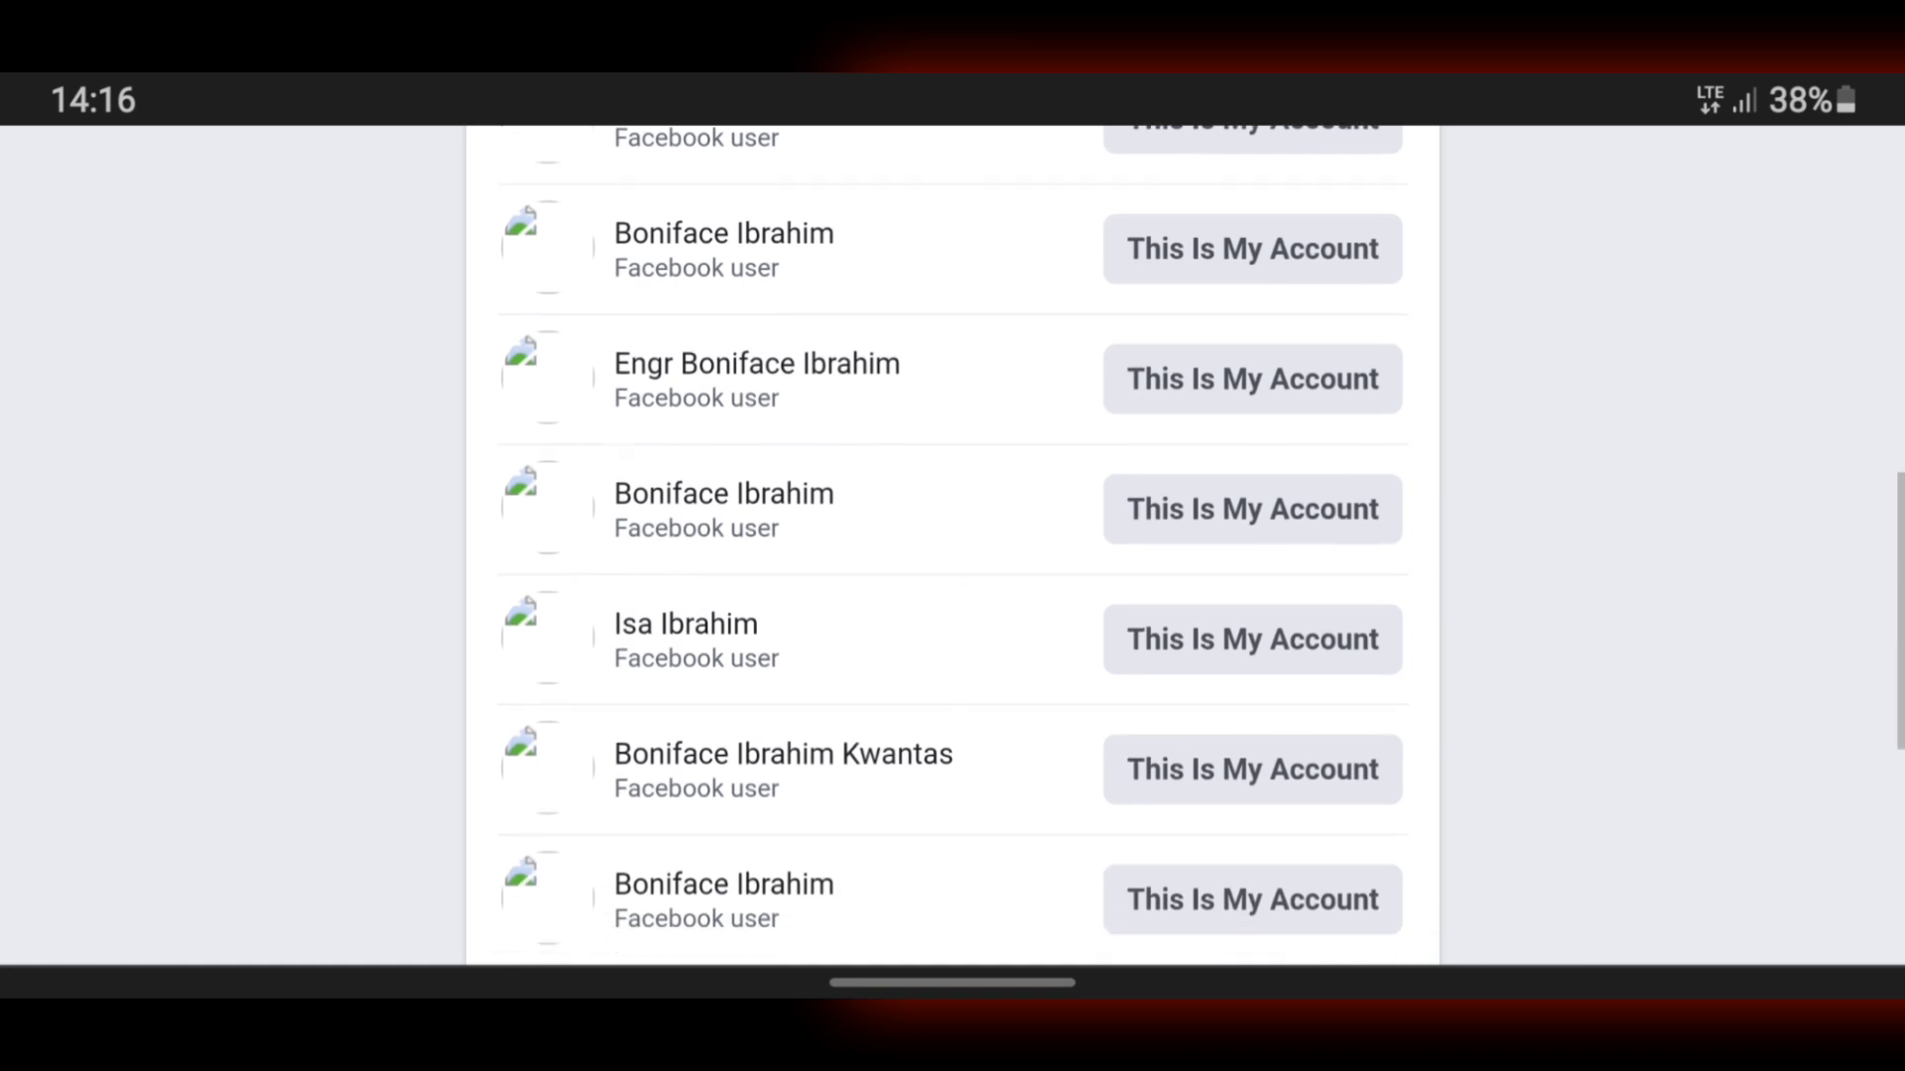
scroll(952, 546, down, 2)
scroll(953, 545, down, 1)
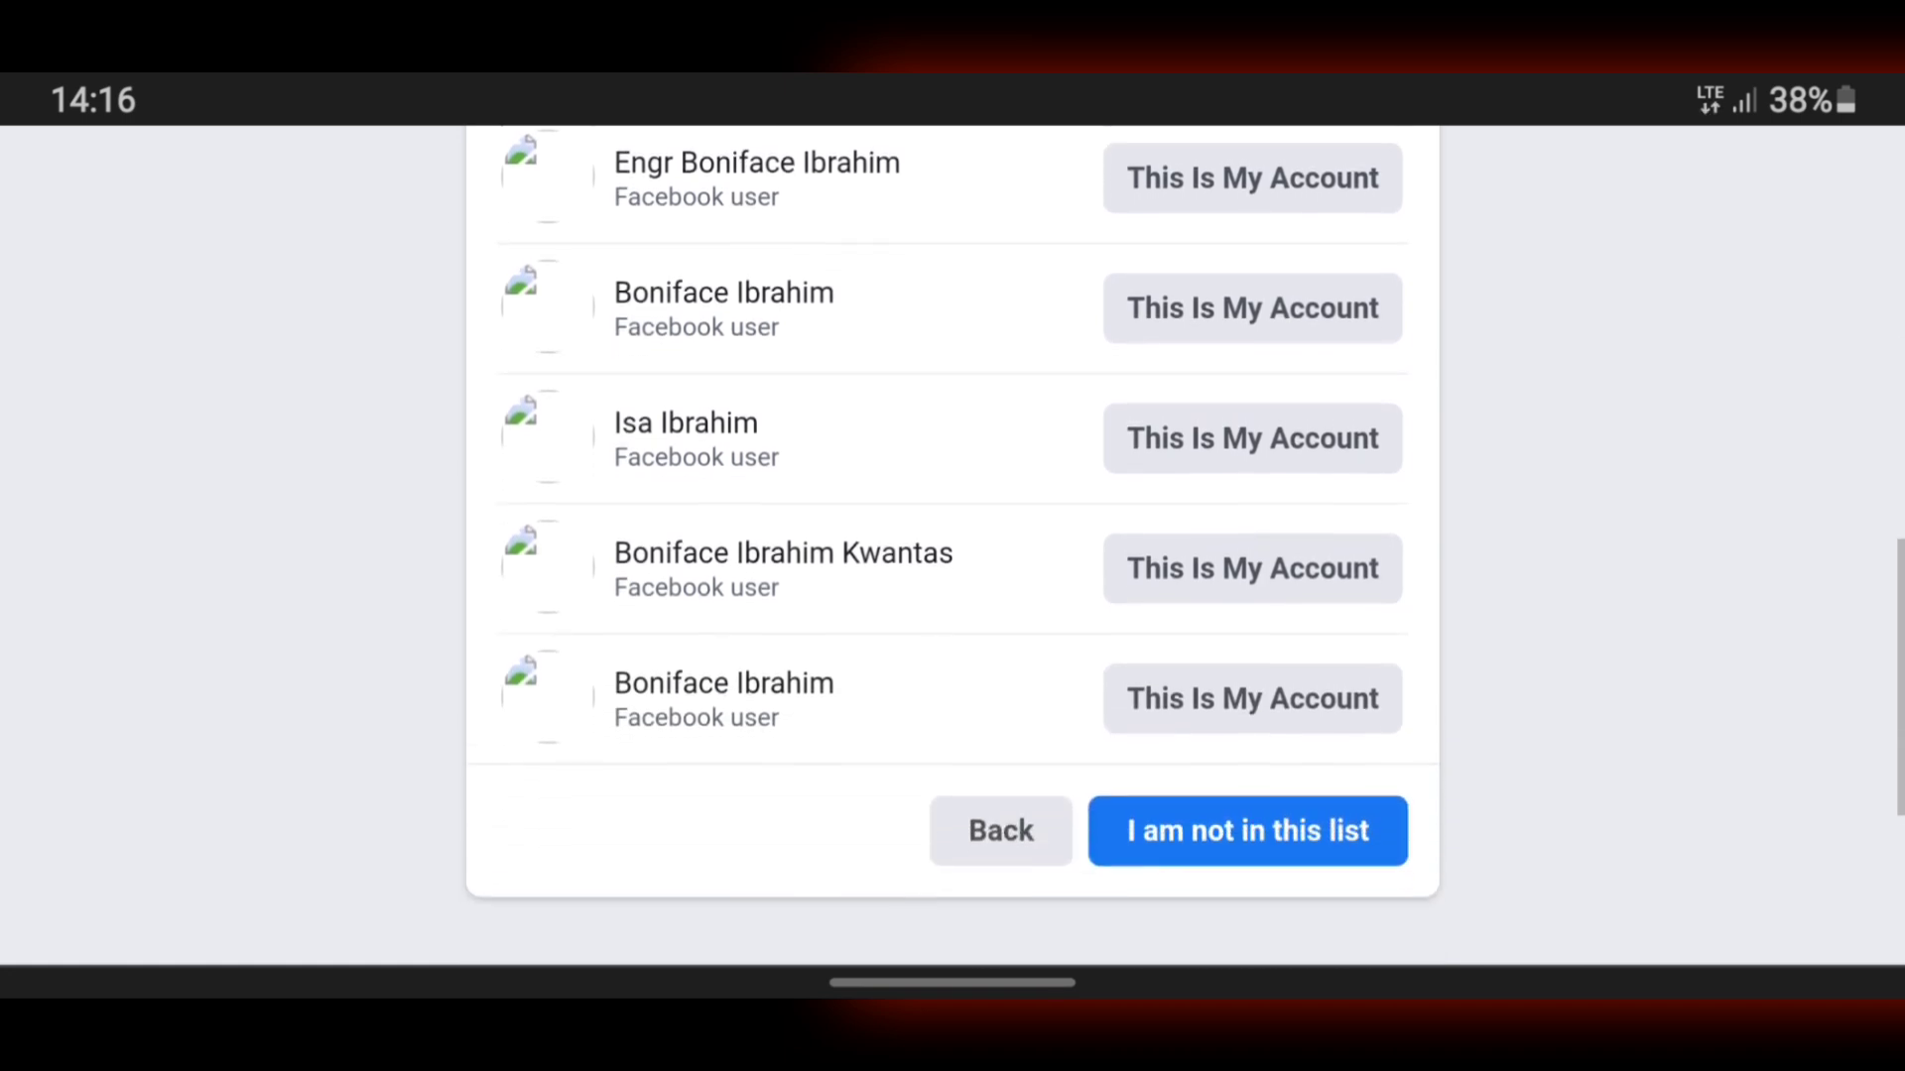
scroll(952, 546, down, 2)
scroll(952, 546, down, 1)
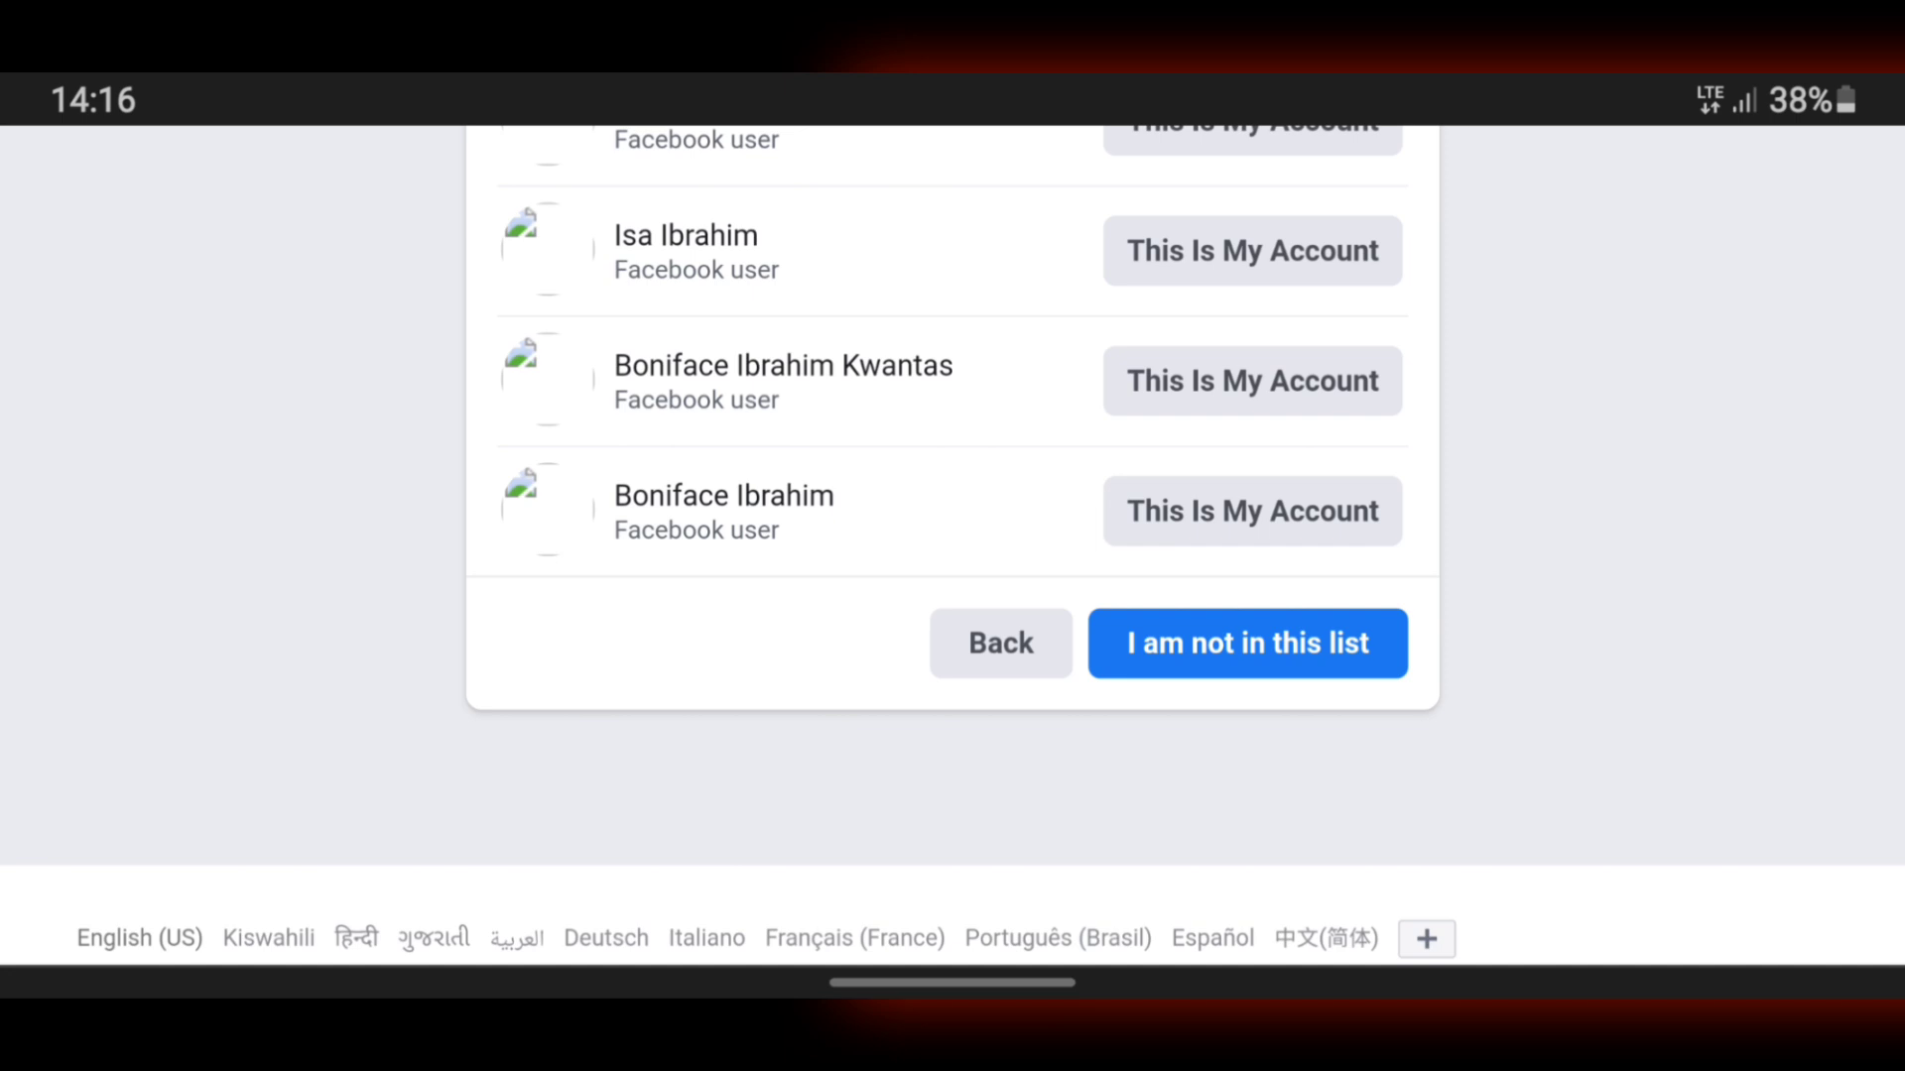
click(1247, 643)
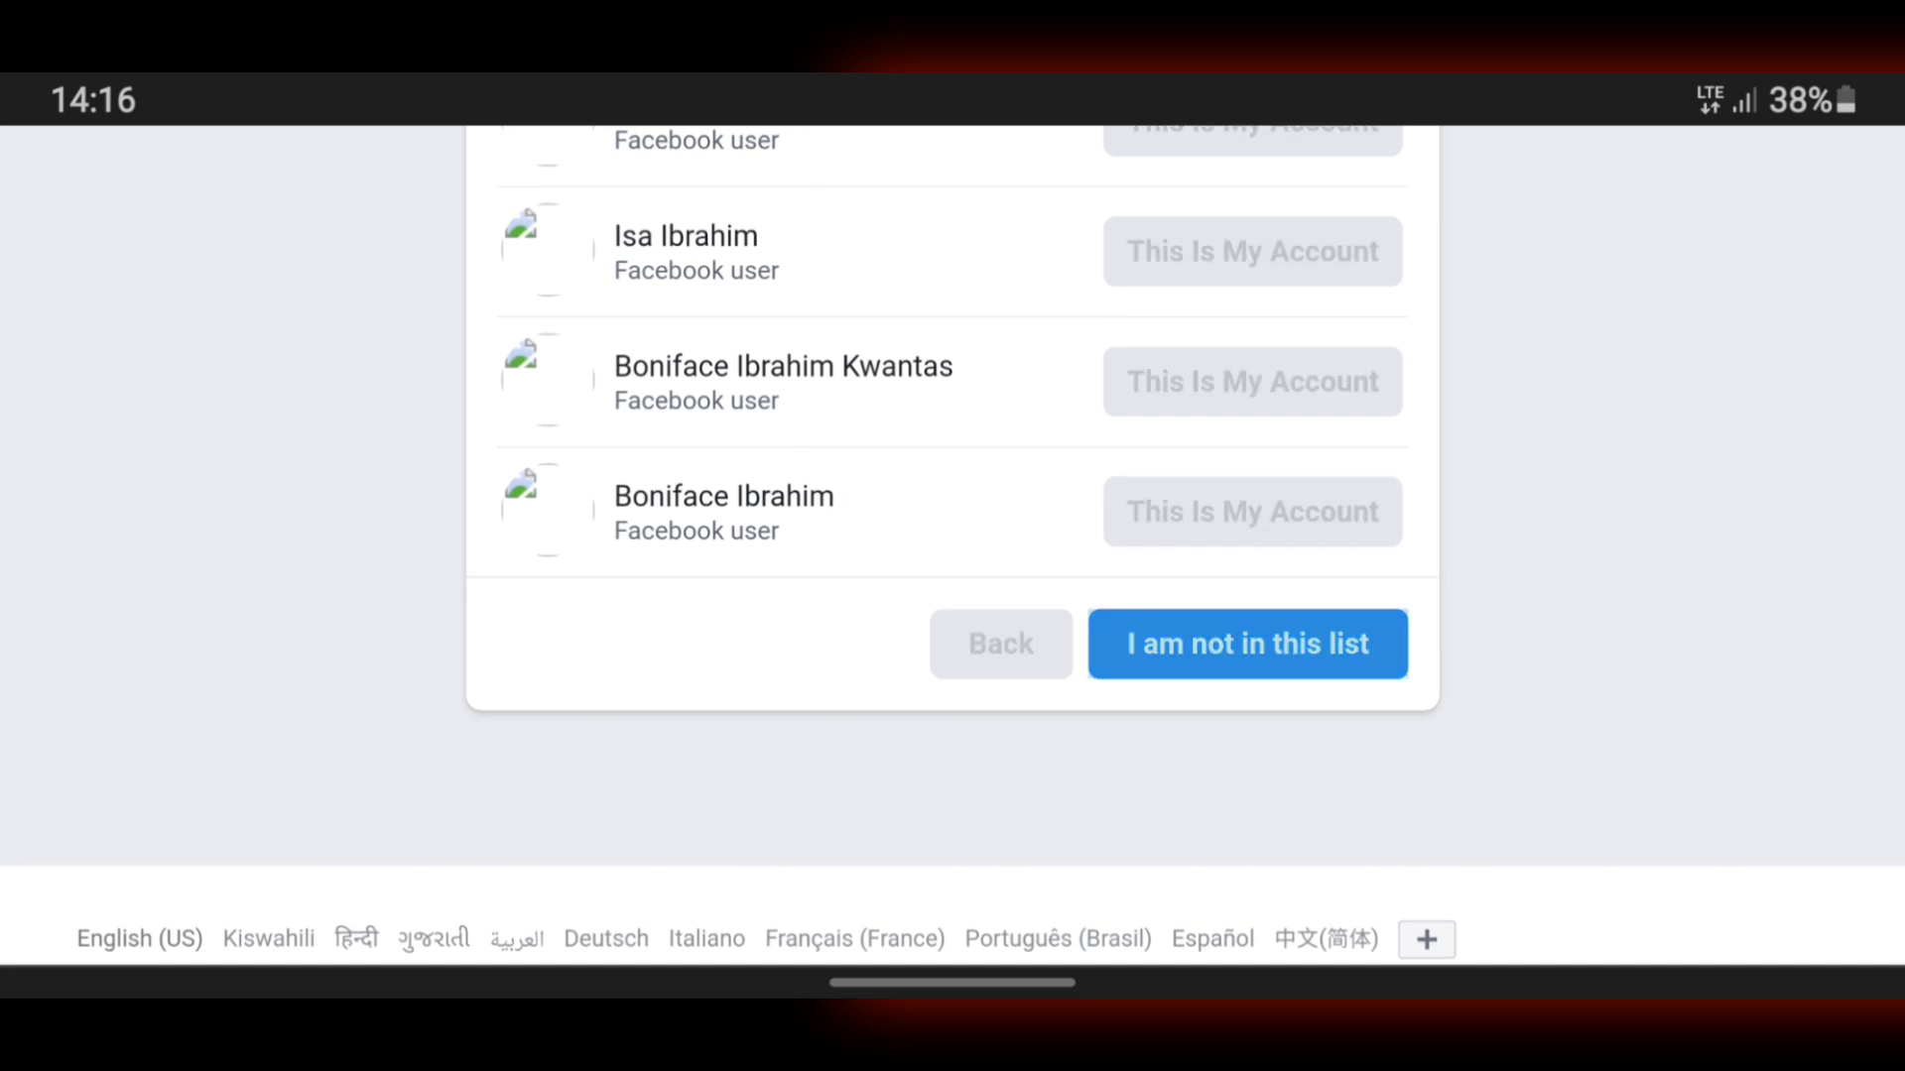
Enter a friend's full name starting 'Jas' via suggestions and search for it.
scroll(952, 595, up, 5)
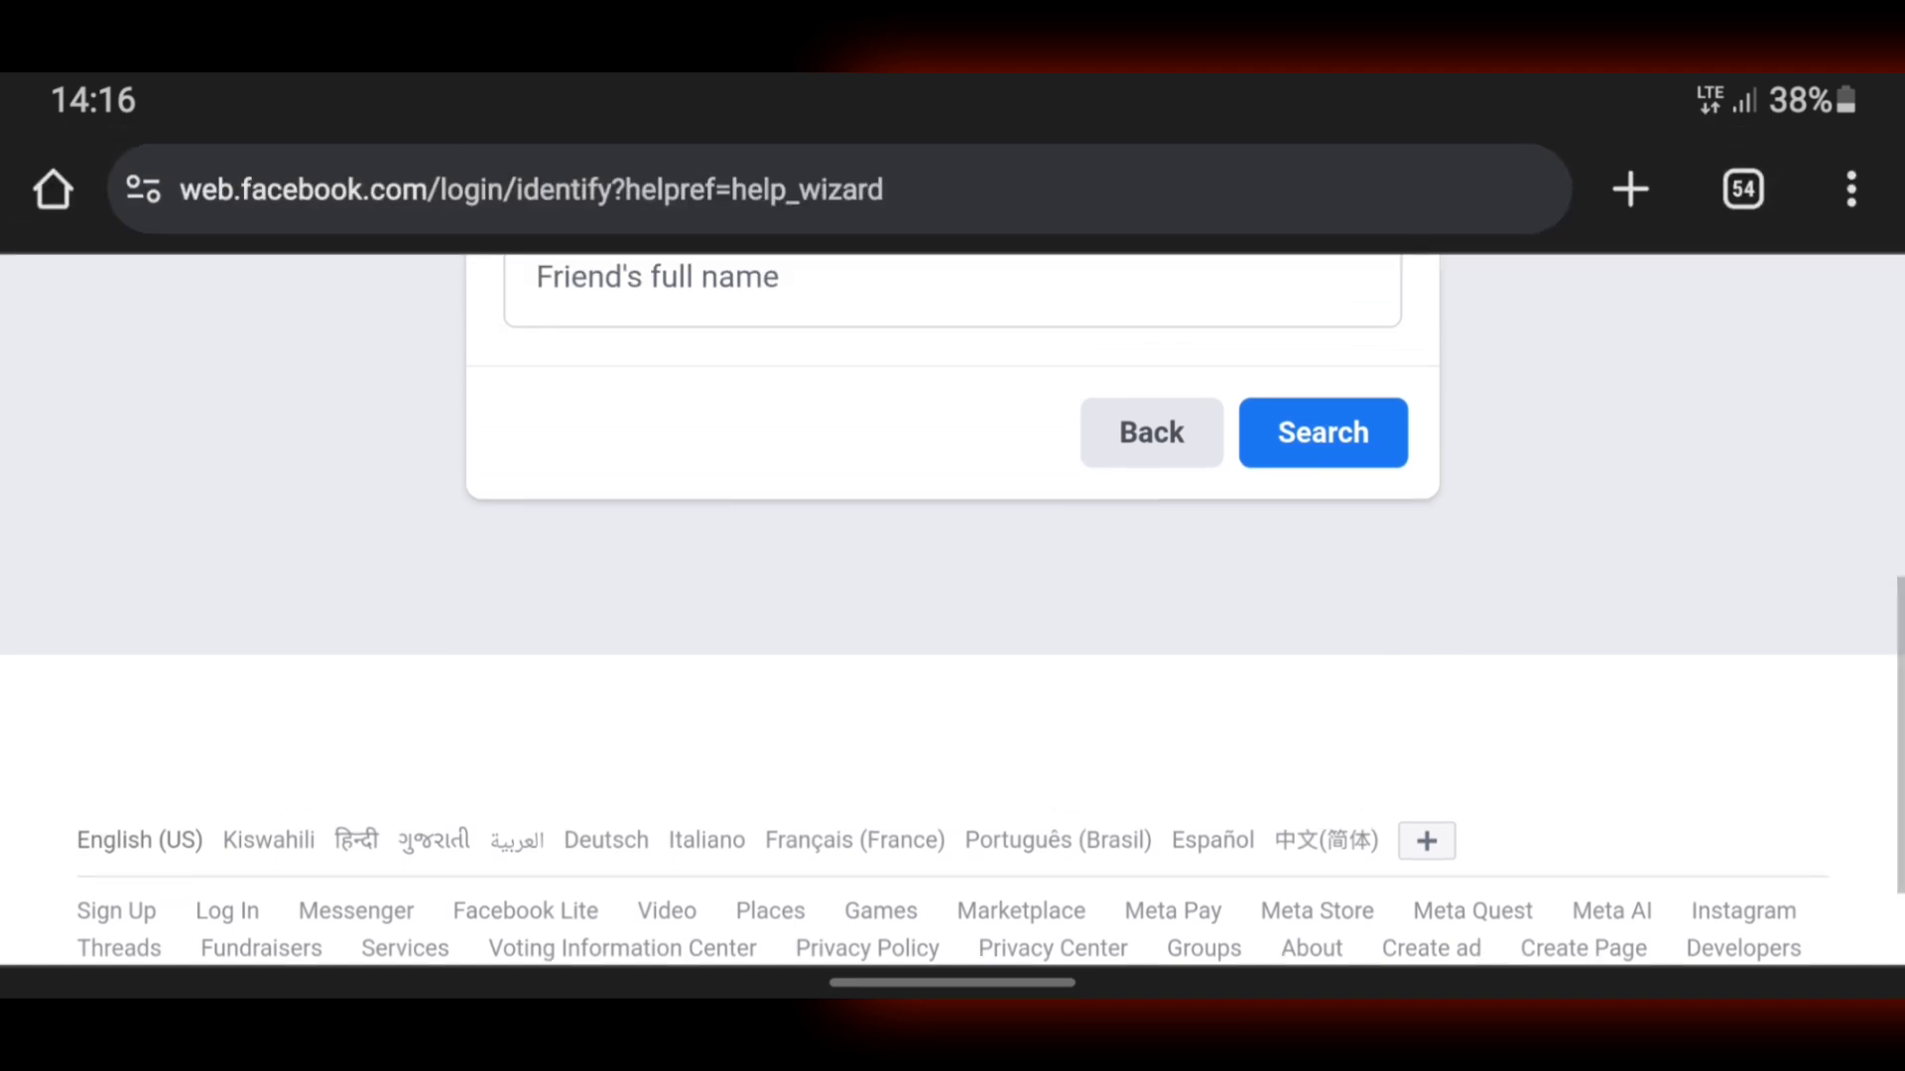
scroll(952, 595, up, 1)
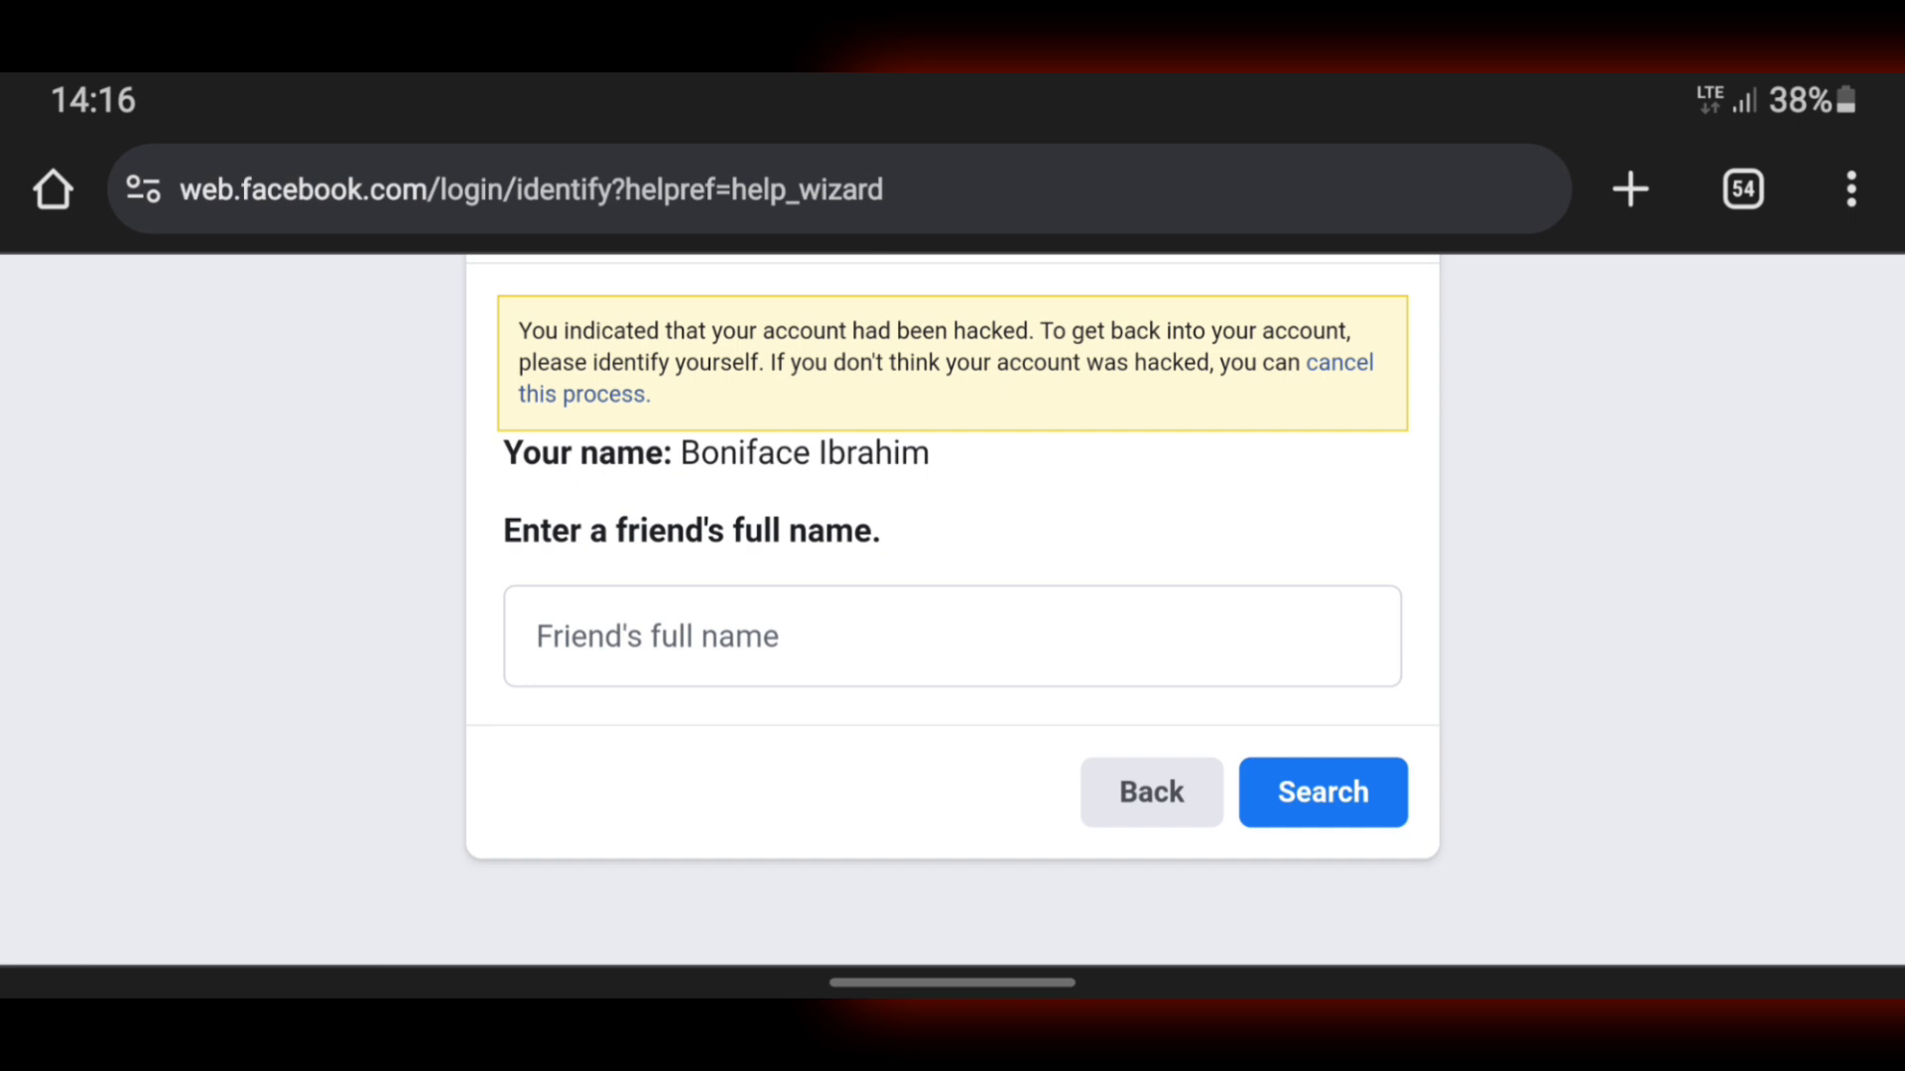
click(953, 636)
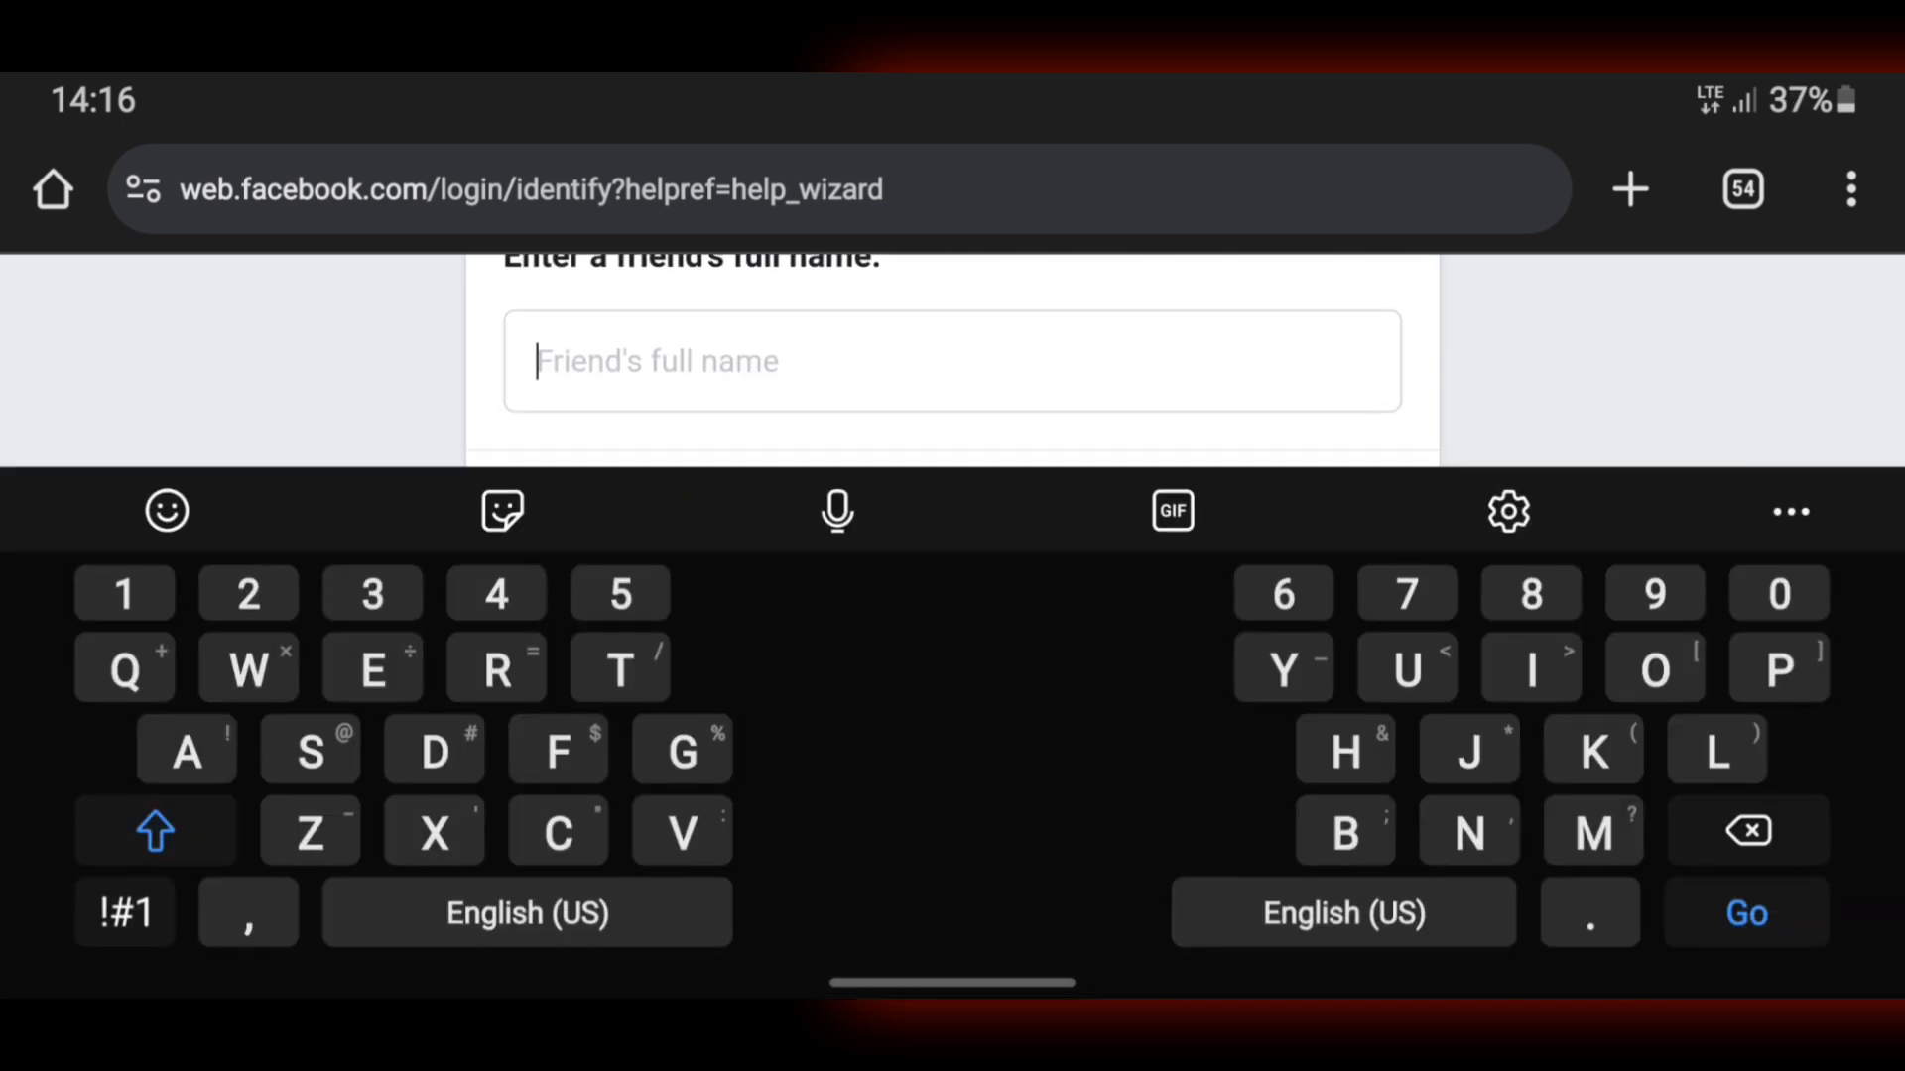
text(Jas)
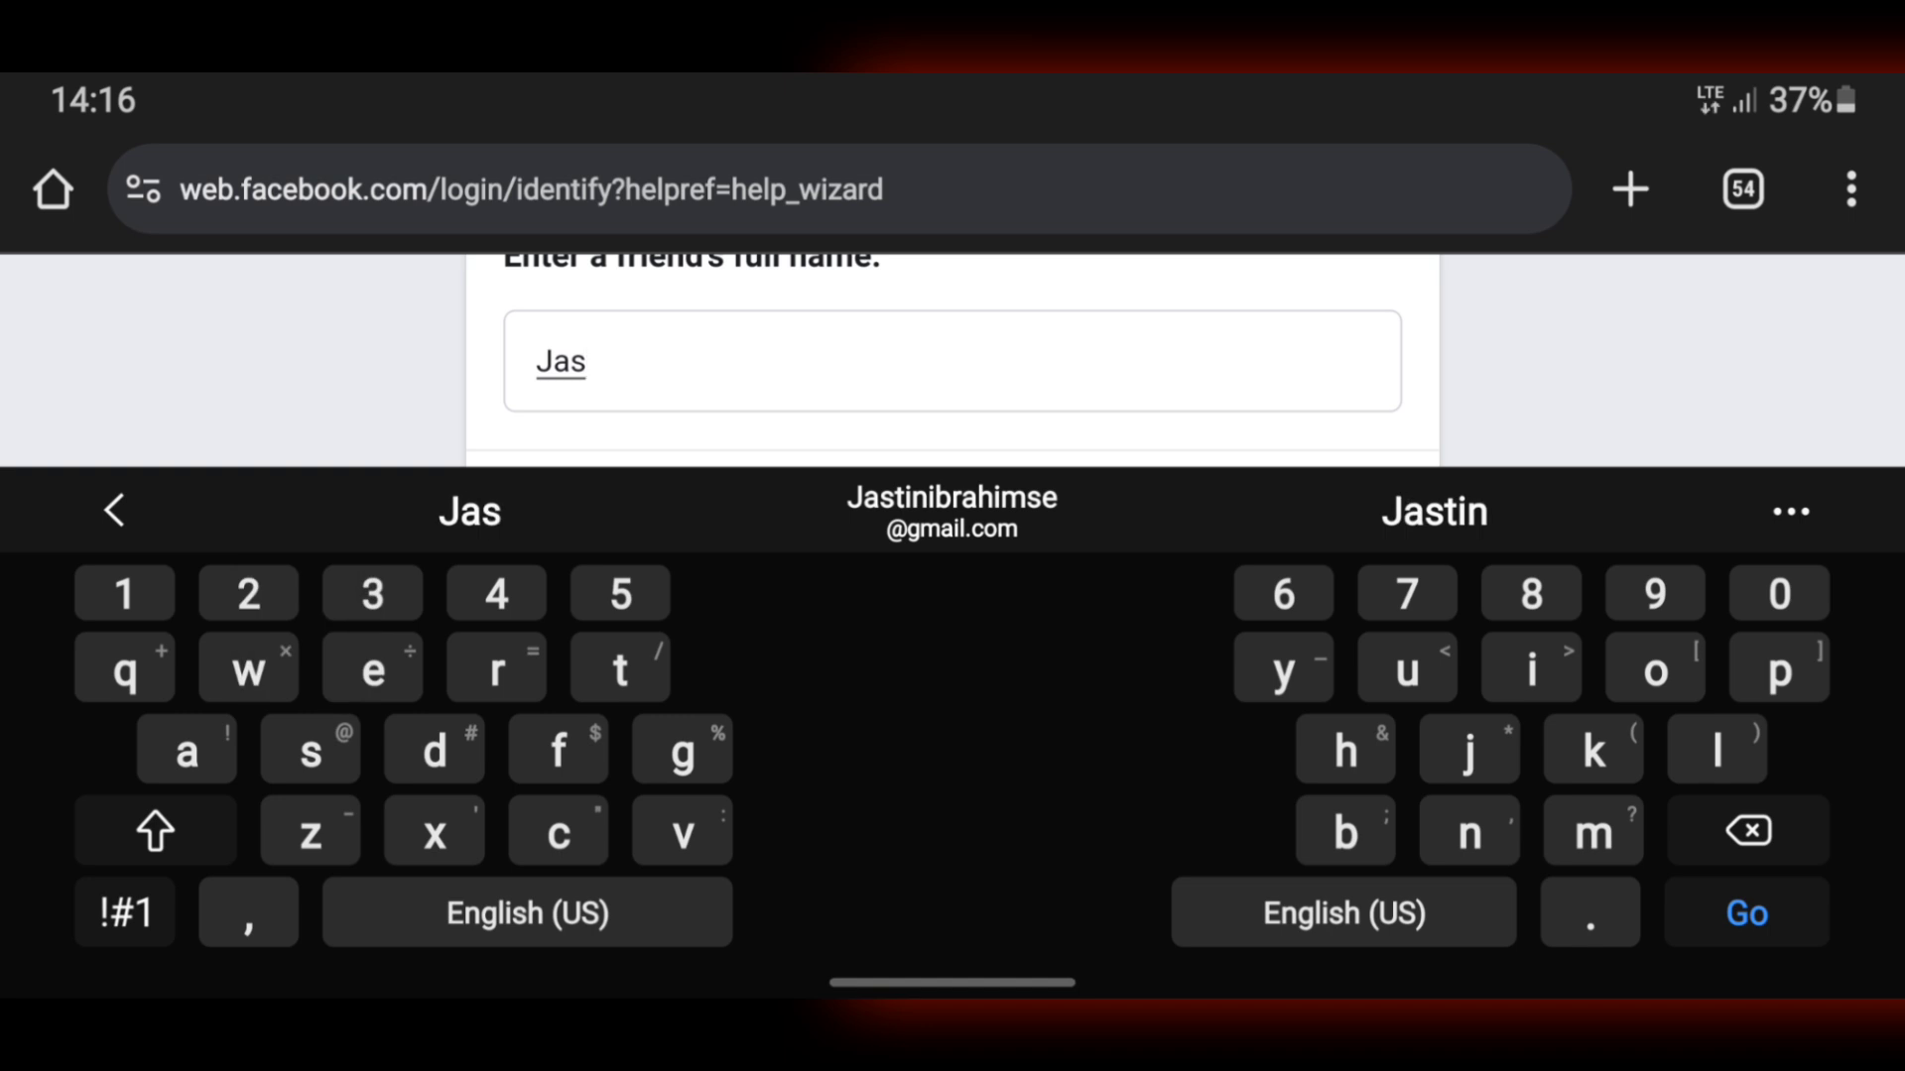
click(1435, 510)
click(471, 511)
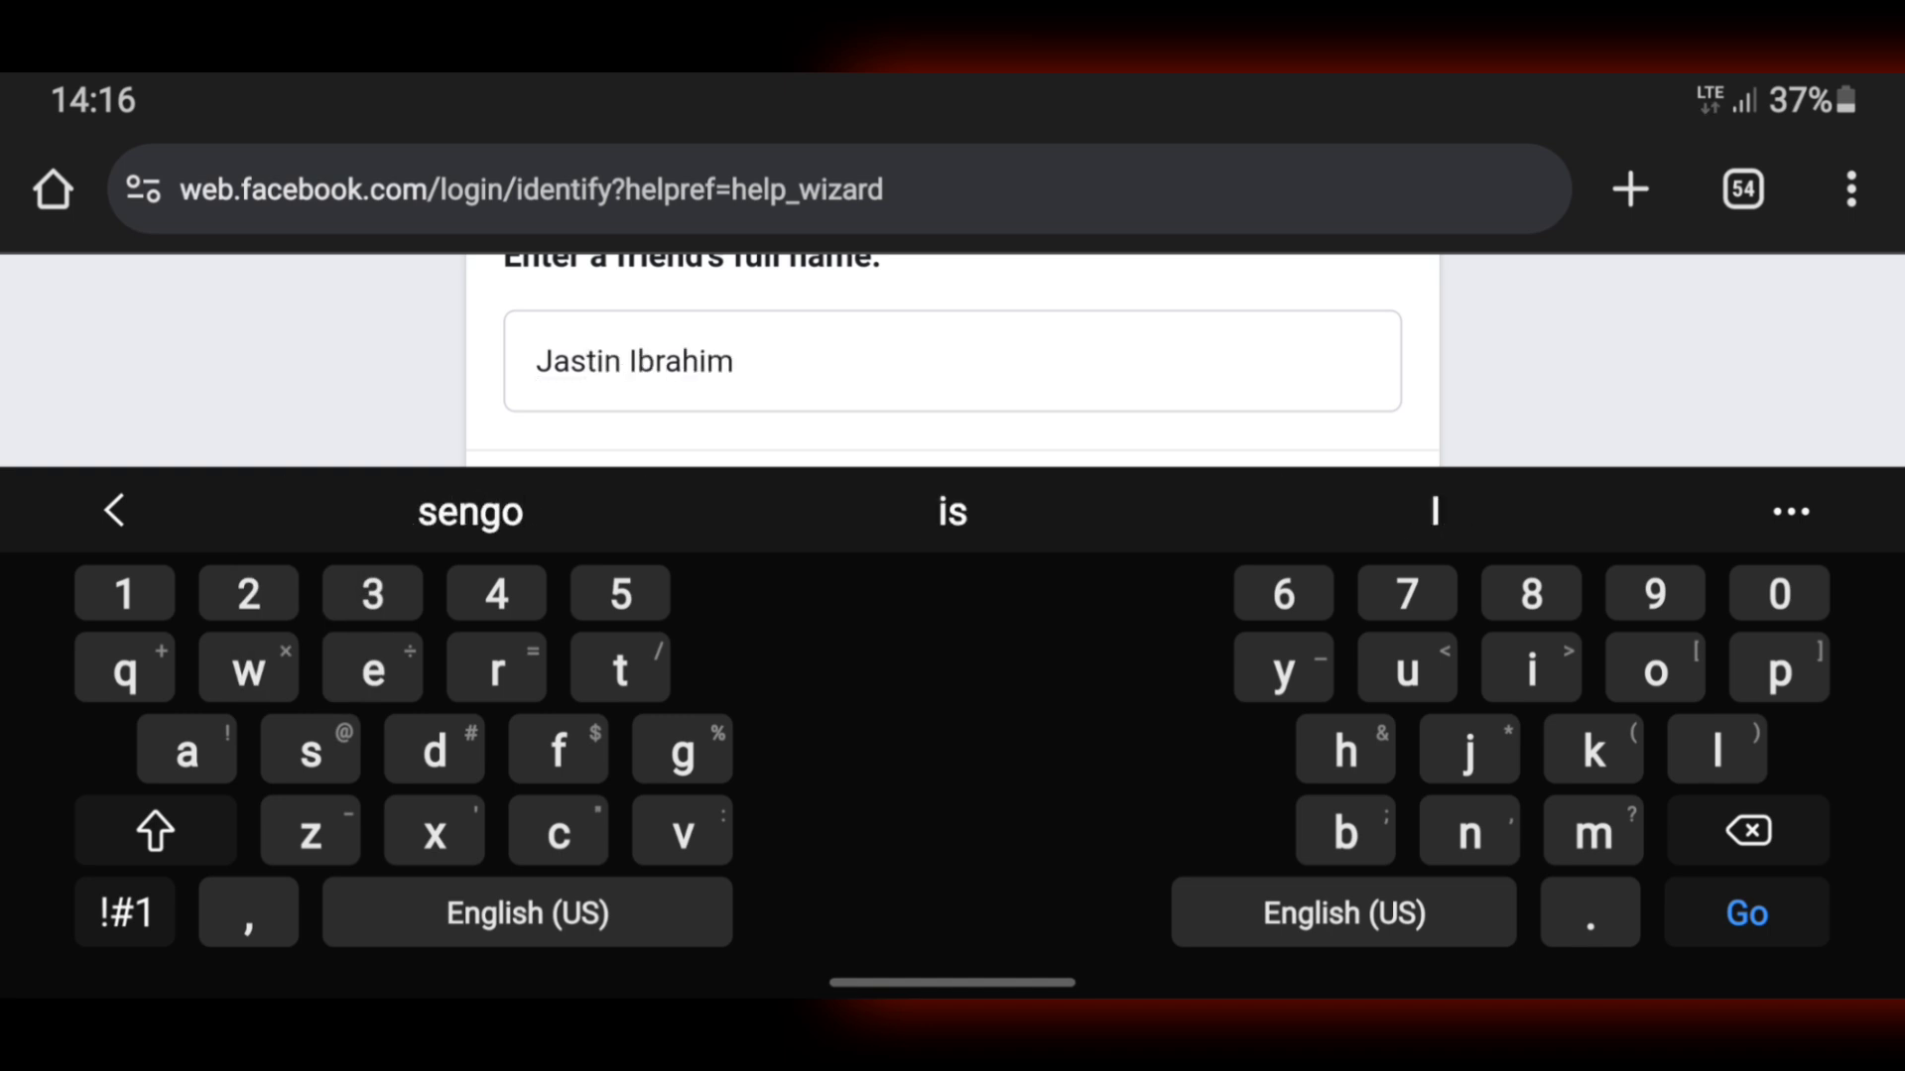
click(470, 510)
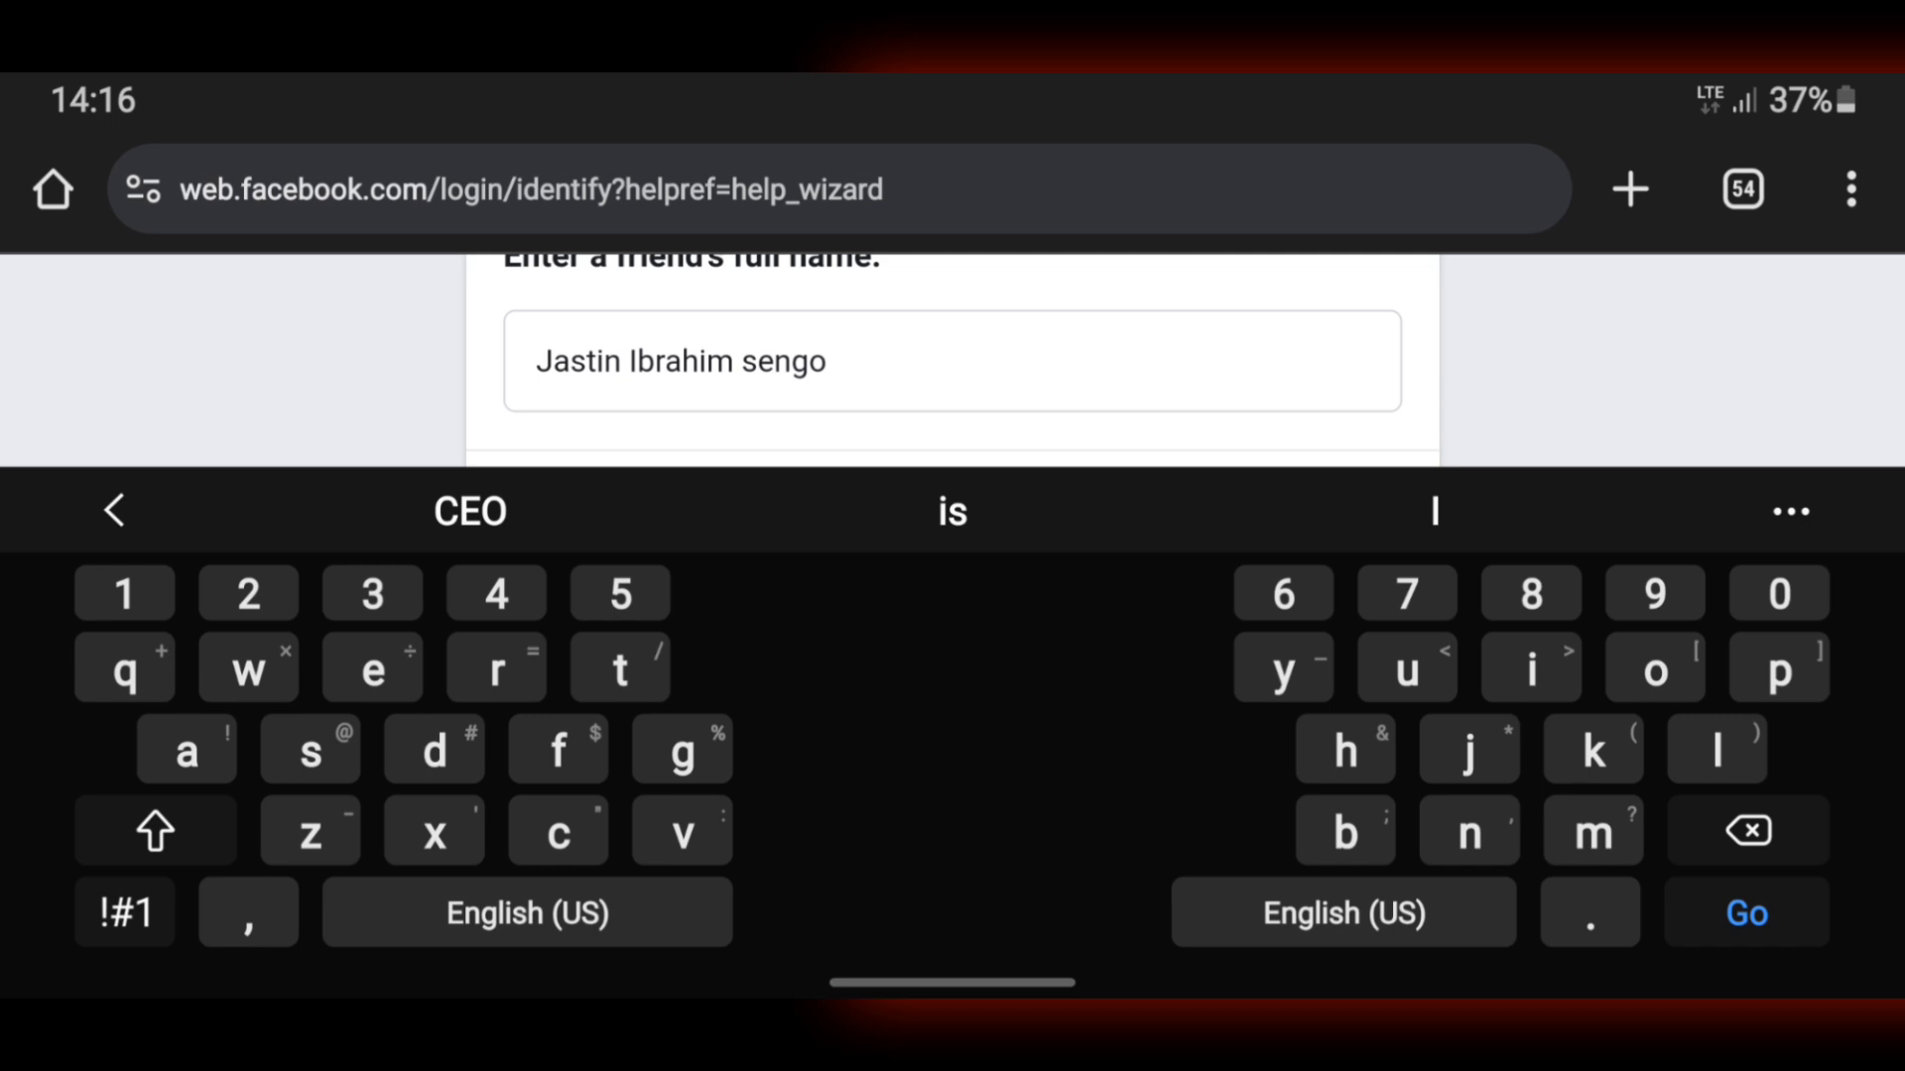
key(Escape)
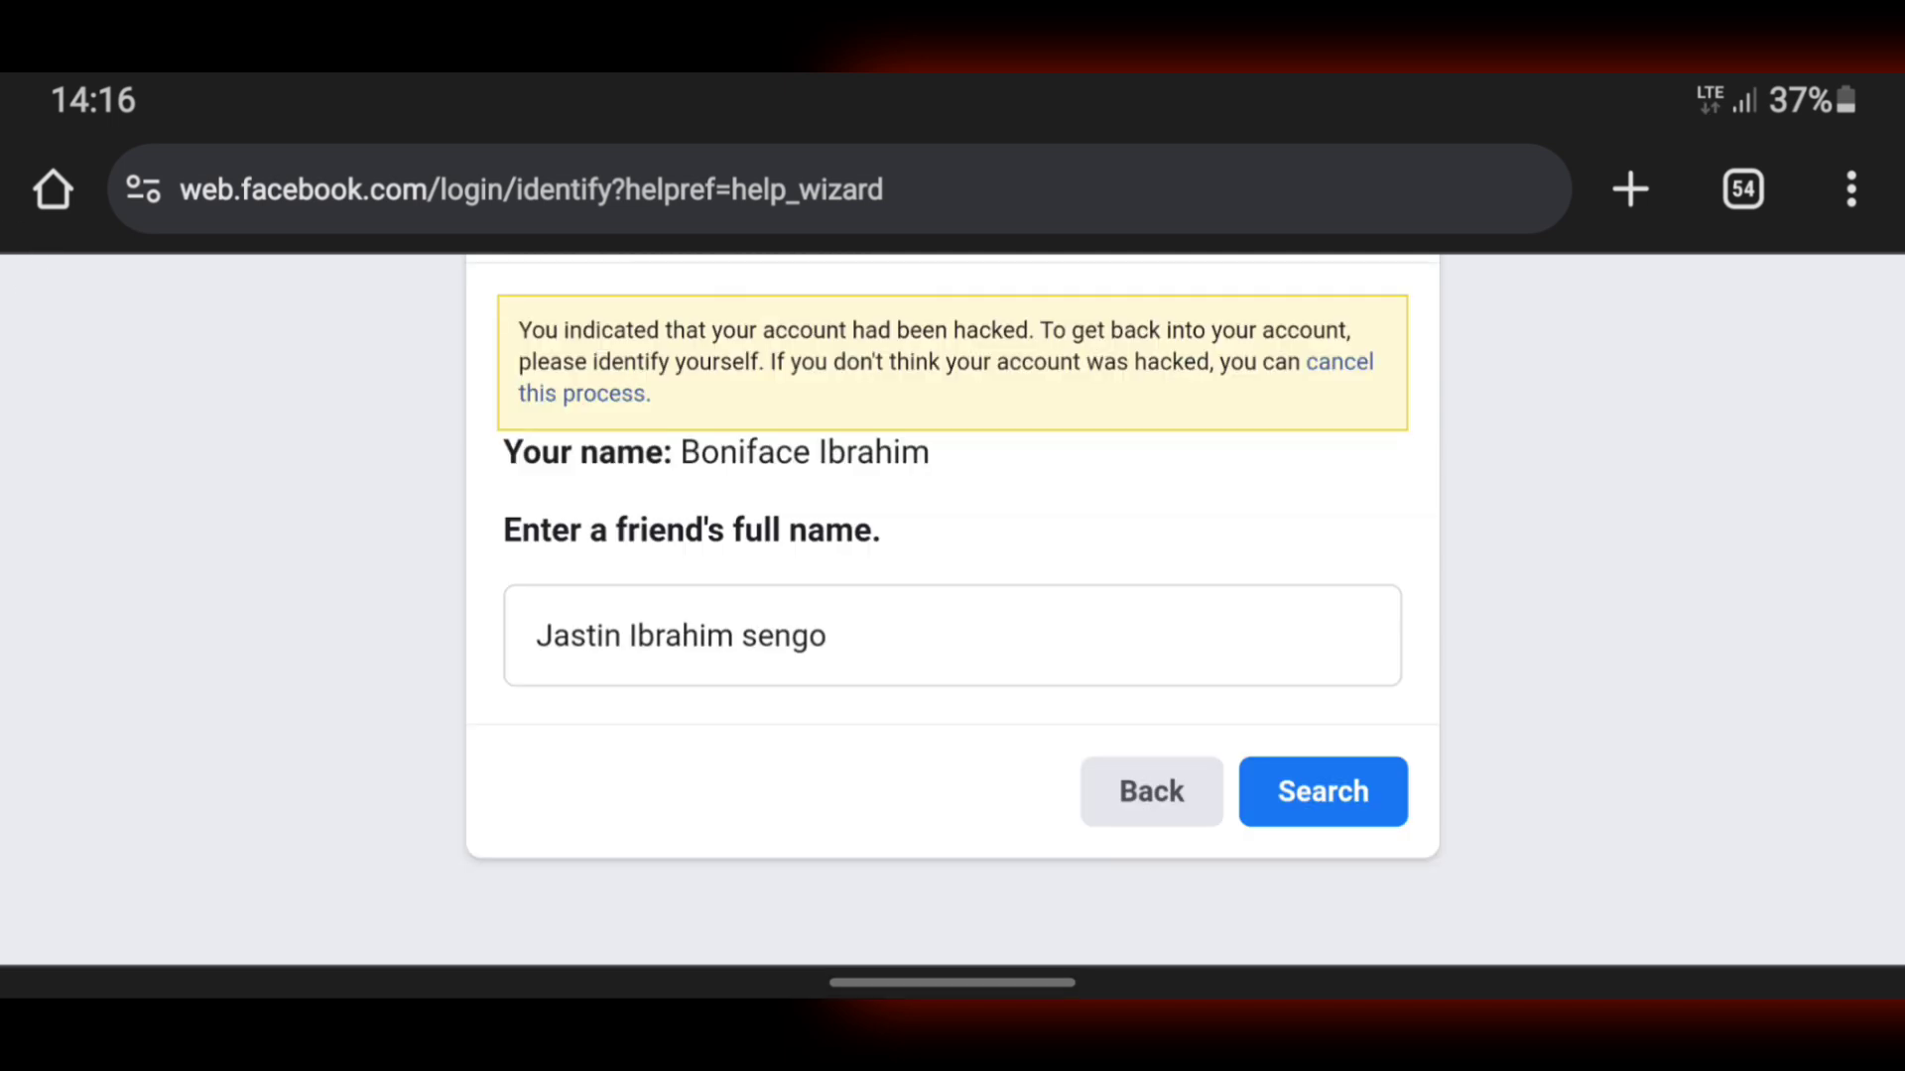
click(1323, 791)
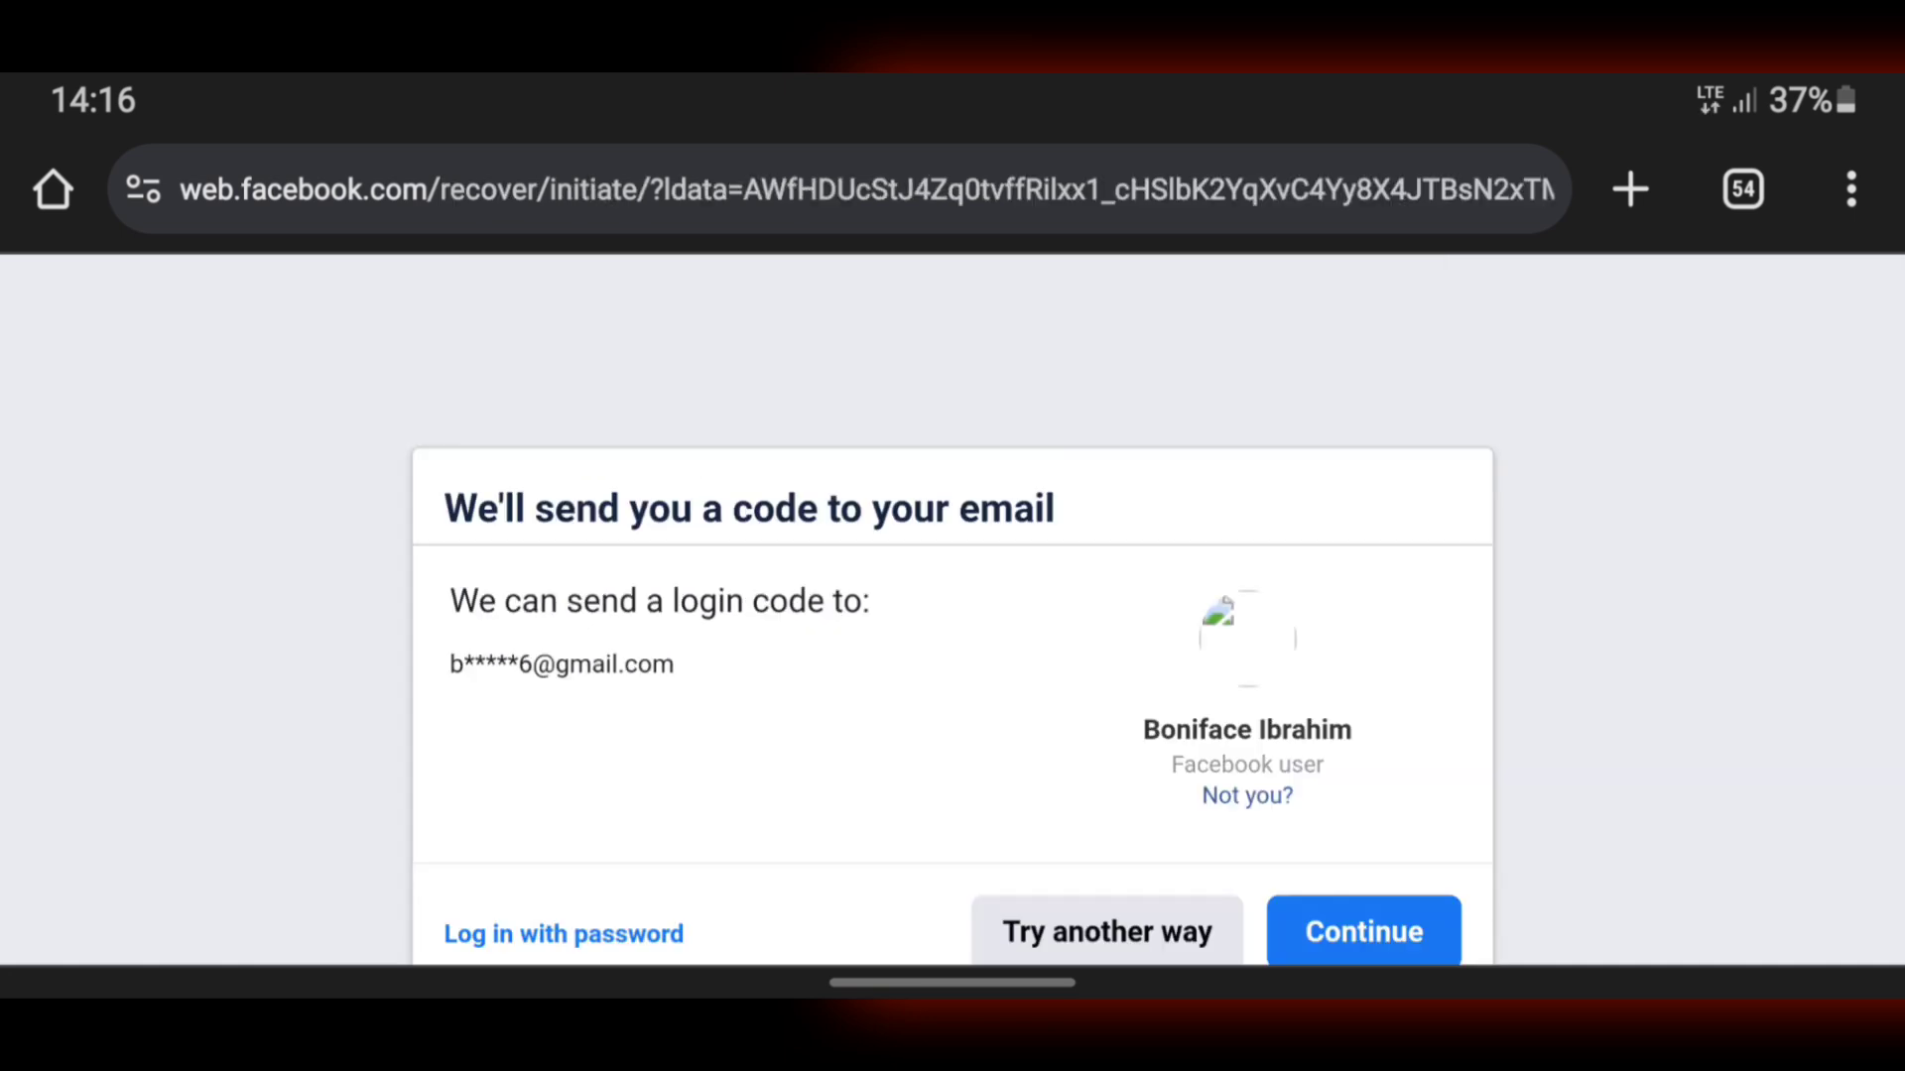
Choose 'Try another way' instead of the emailed login code.
scroll(952, 615, down, 3)
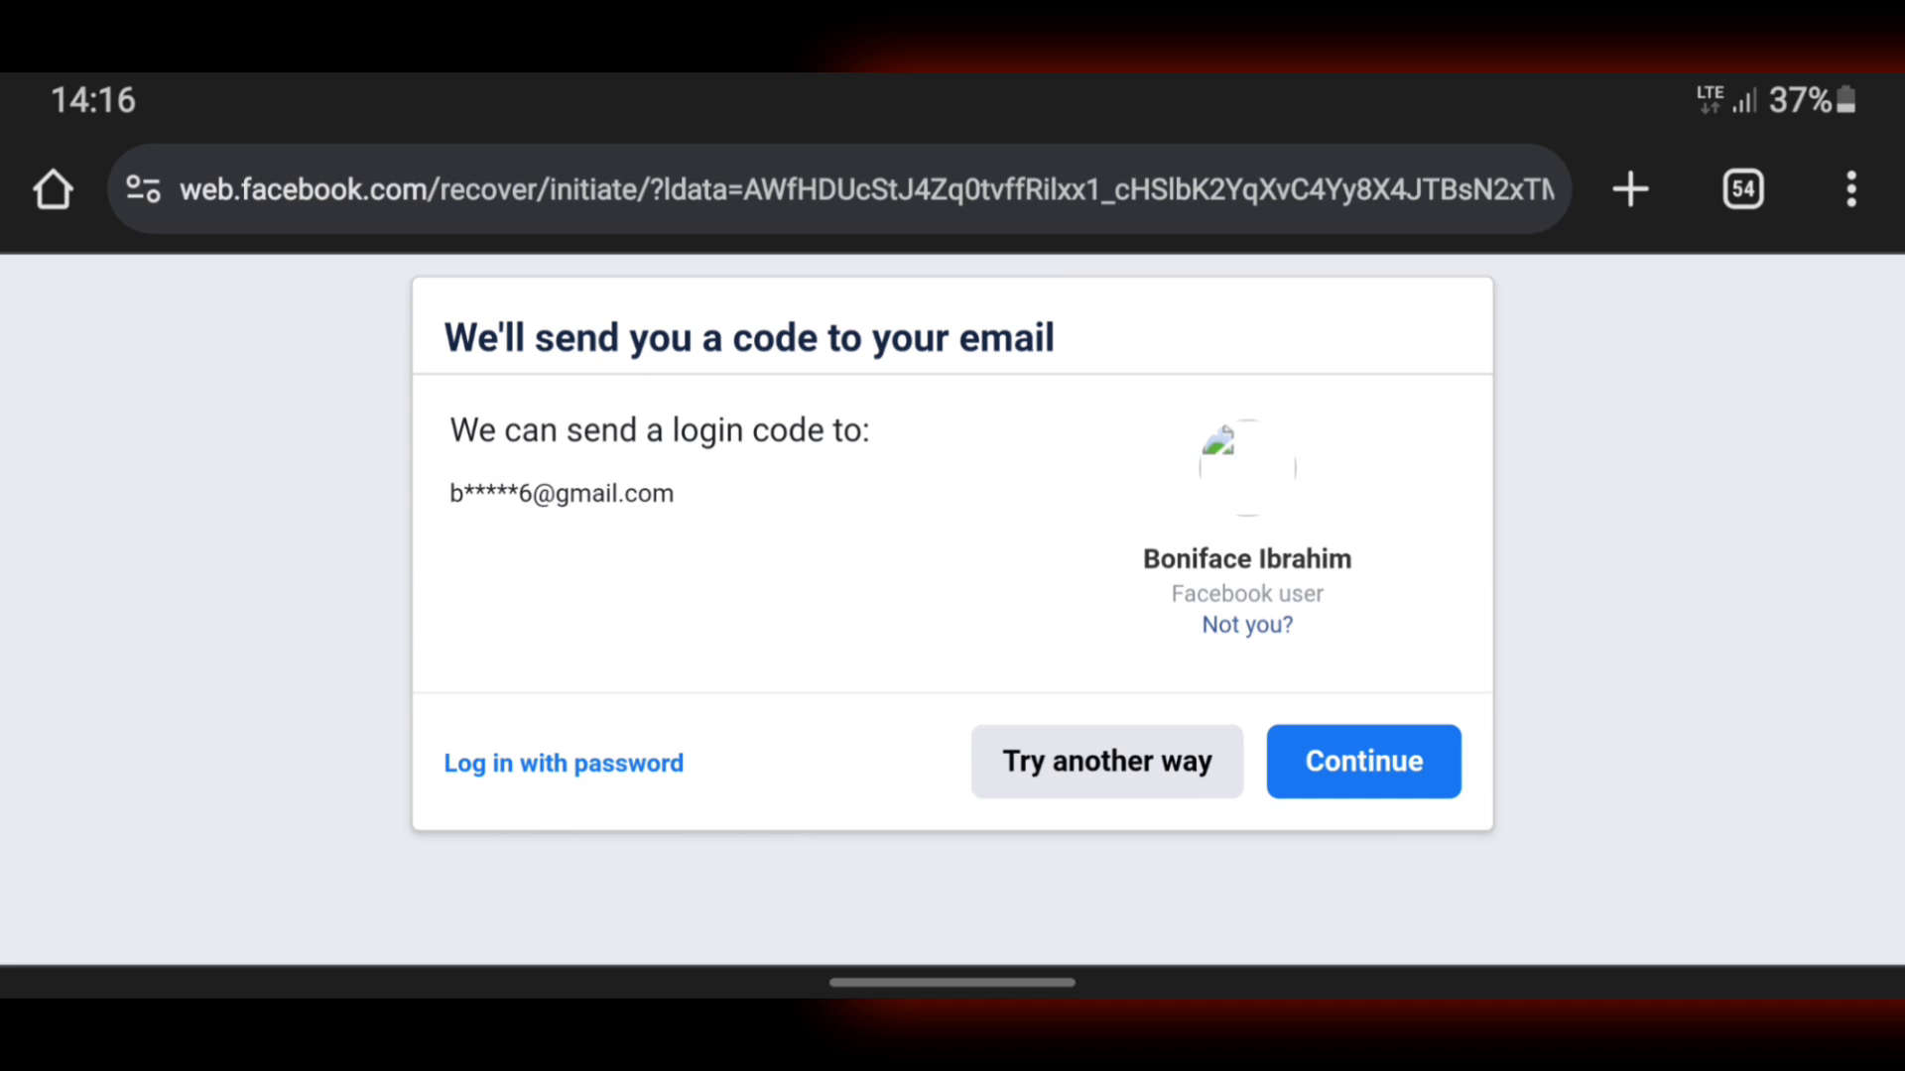
click(1106, 760)
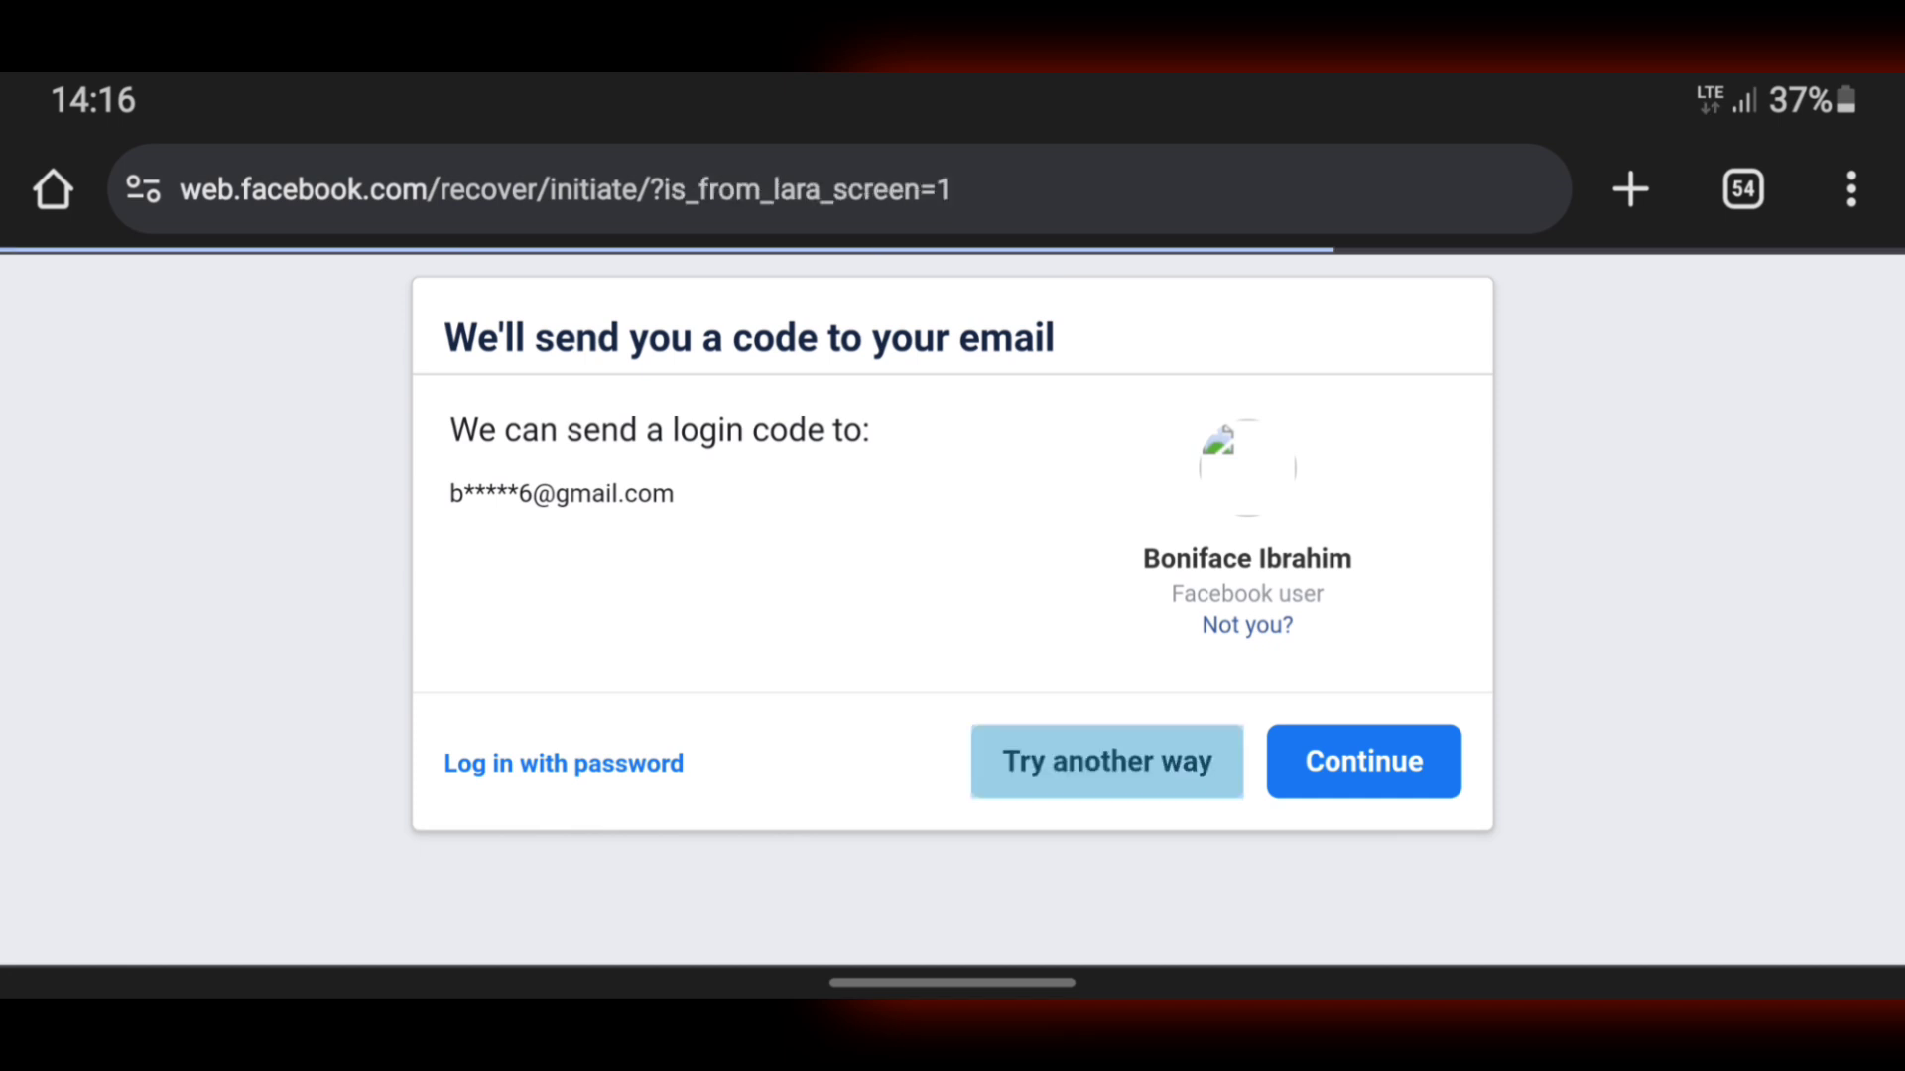
Keep 'Send code via email' selected on Reset your password and continue.
scroll(952, 610, down, 1)
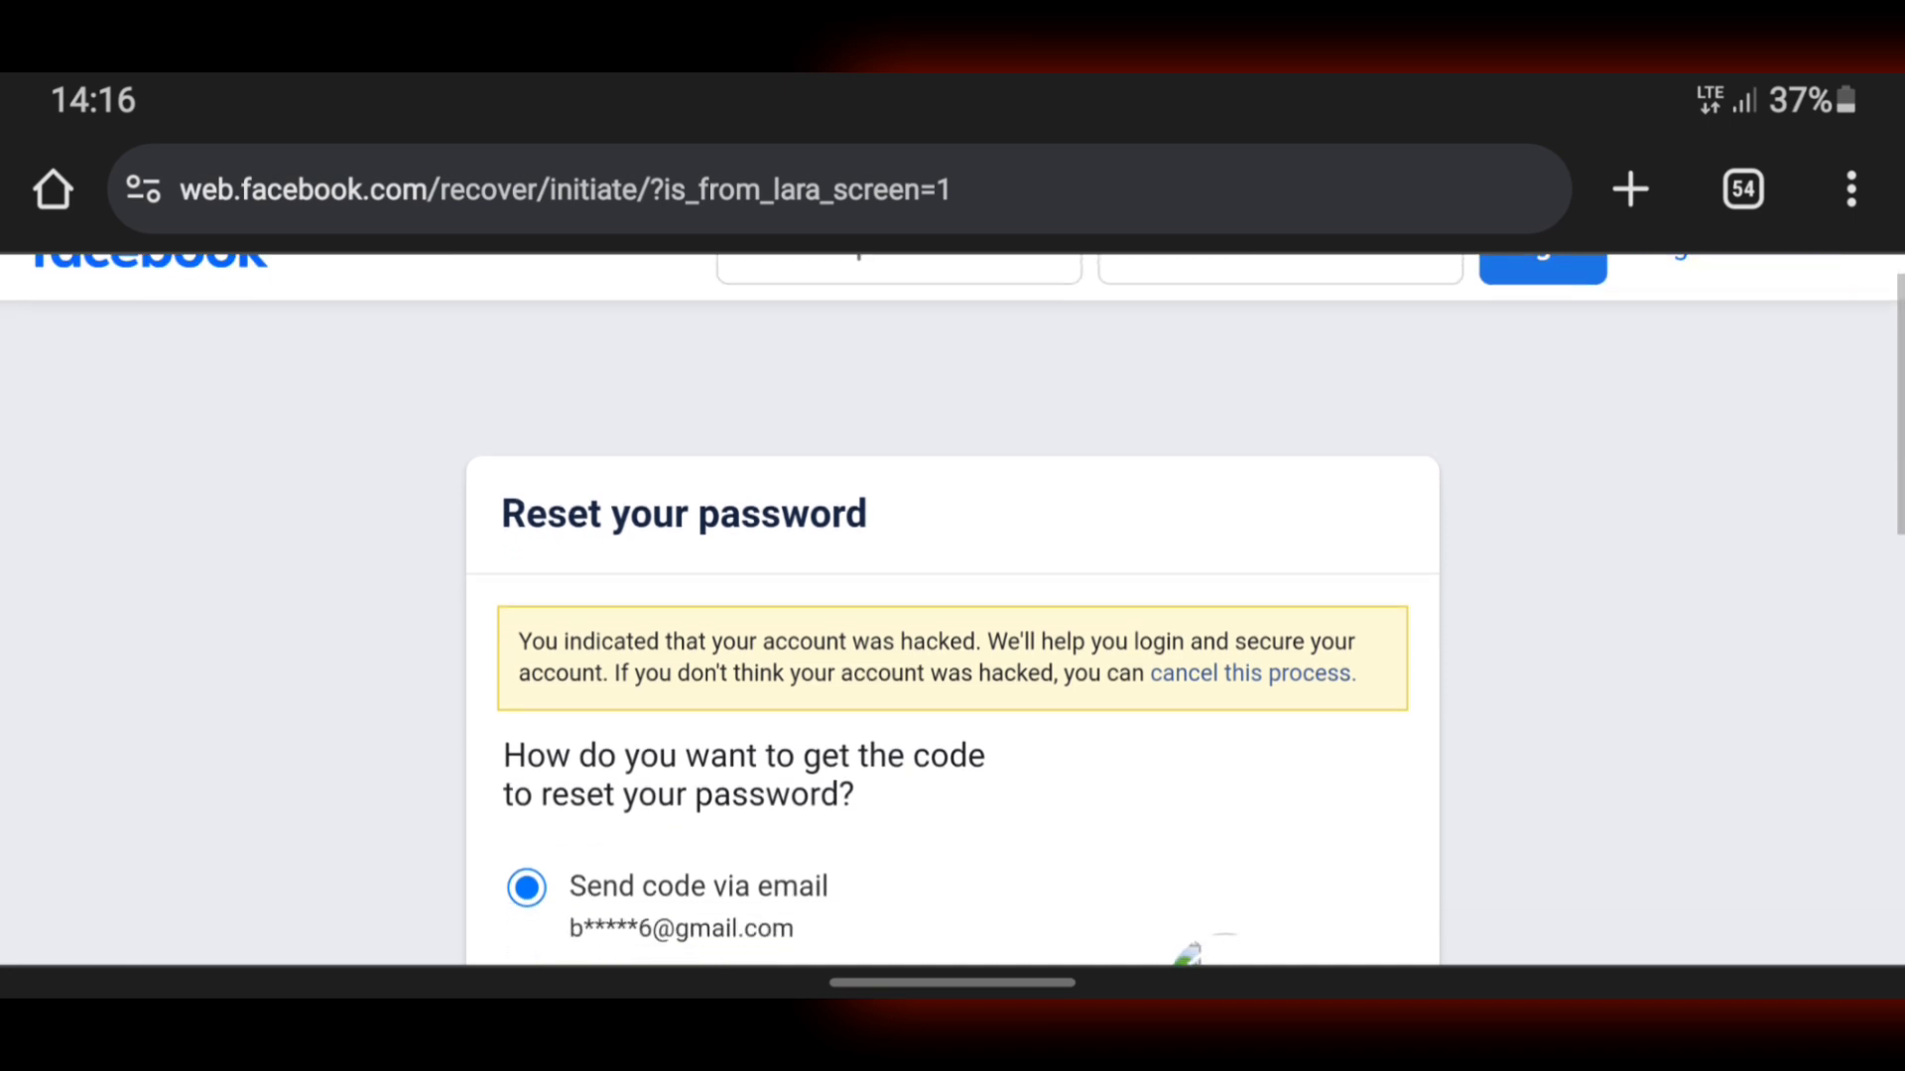
scroll(952, 610, up, 1)
scroll(953, 610, down, 5)
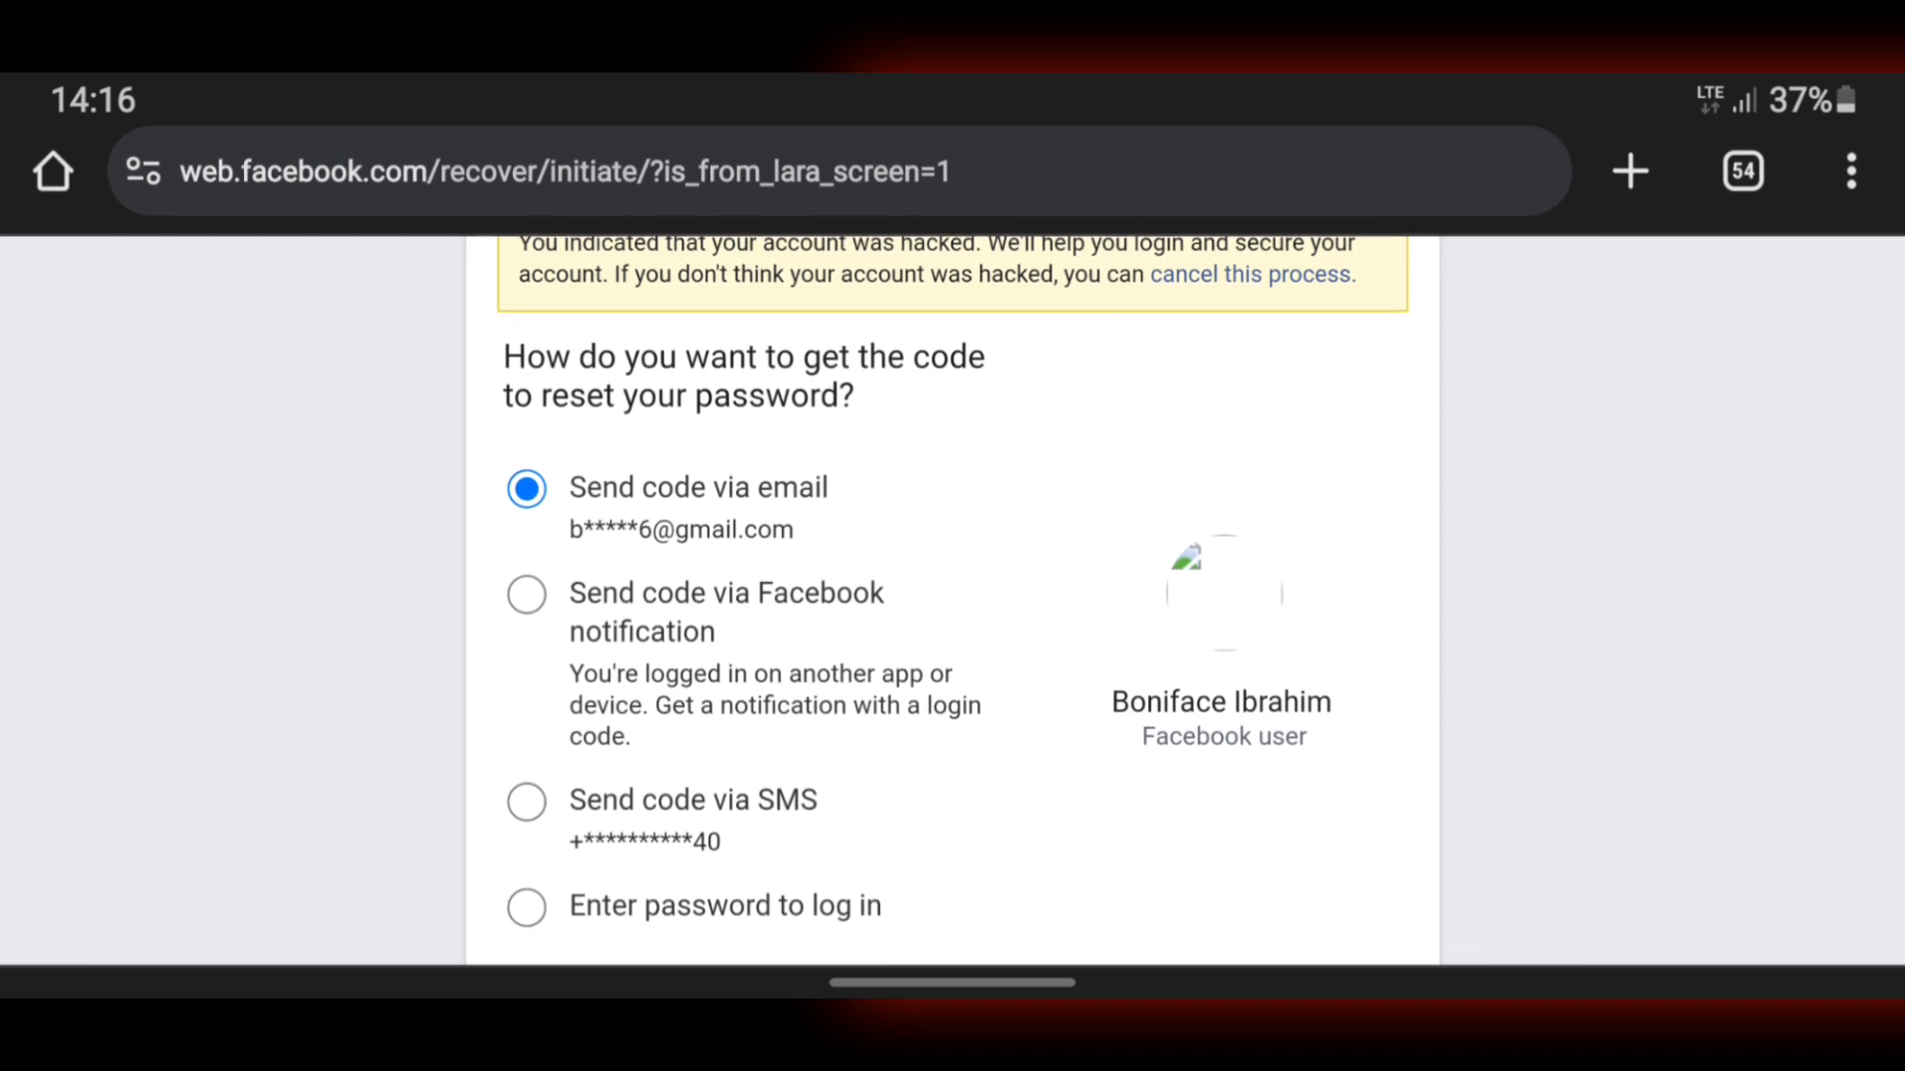
scroll(953, 611, down, 2)
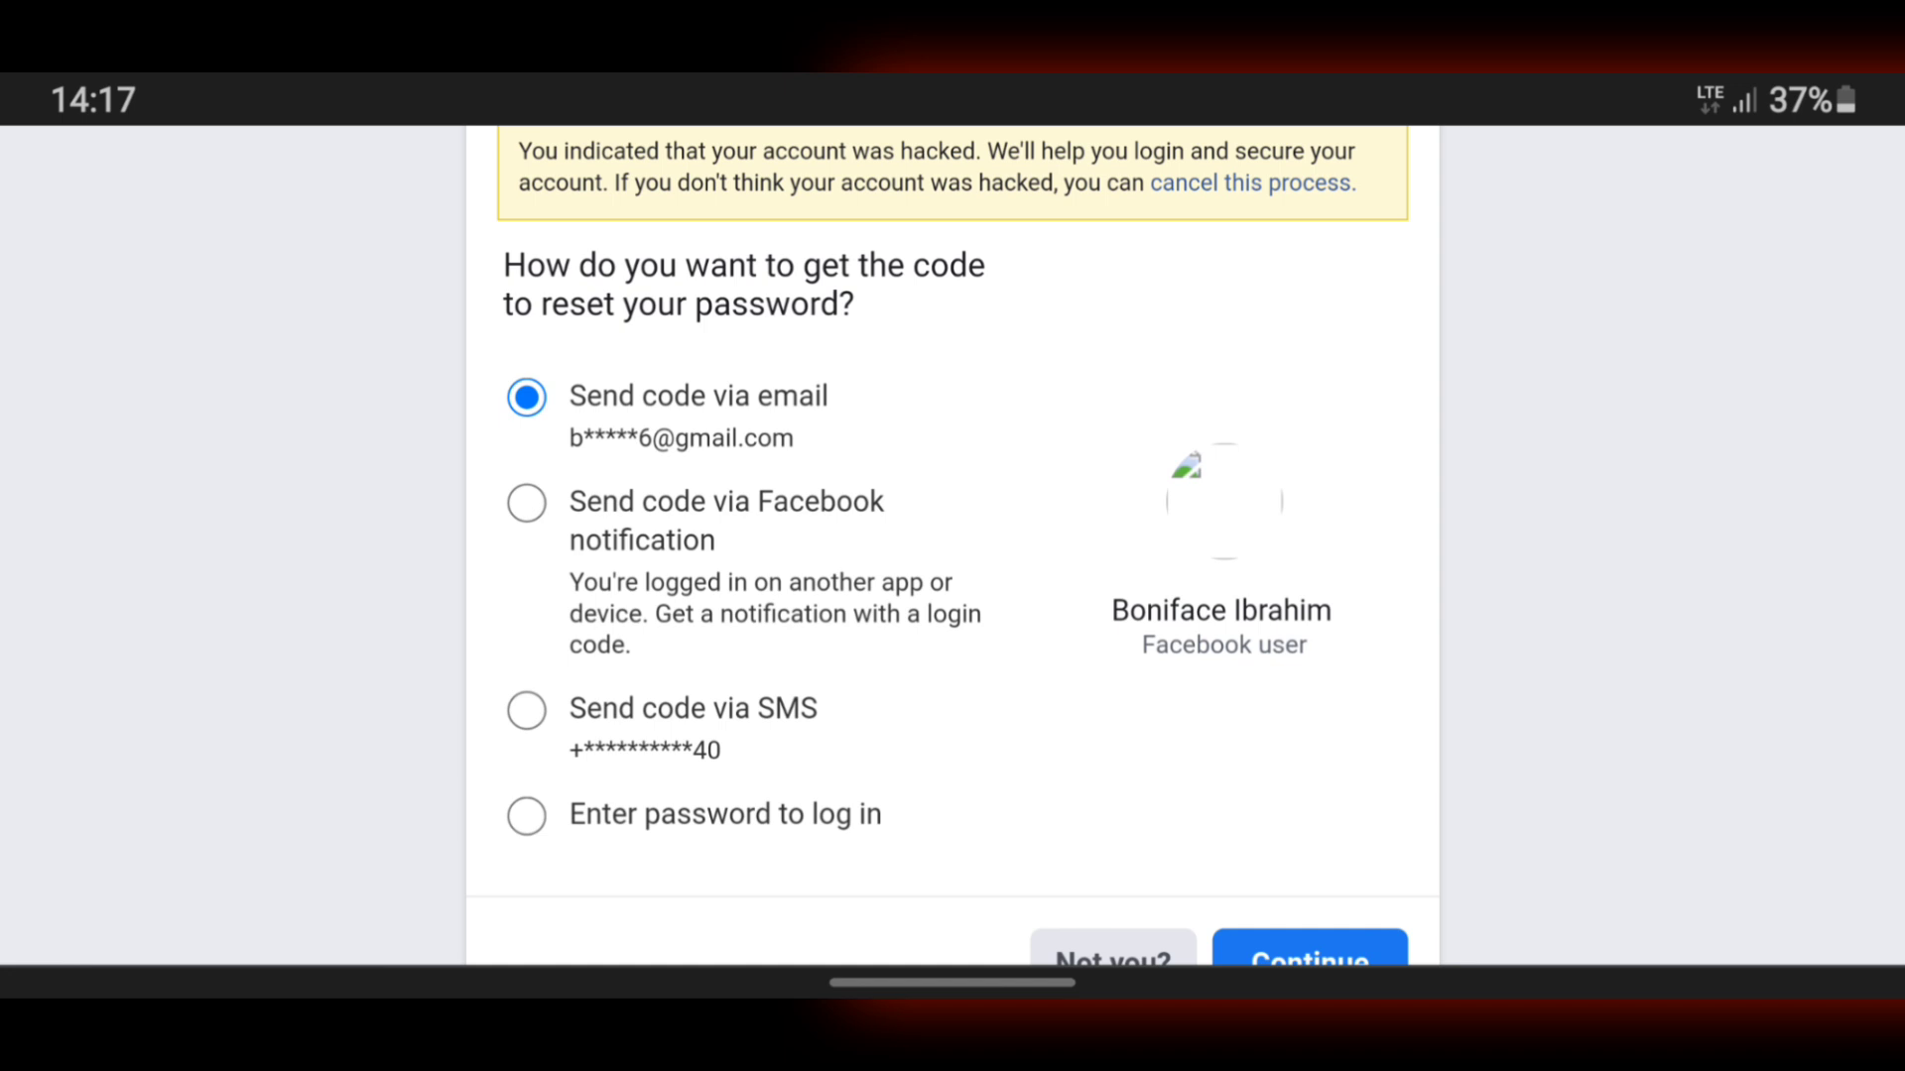
scroll(953, 546, down, 1)
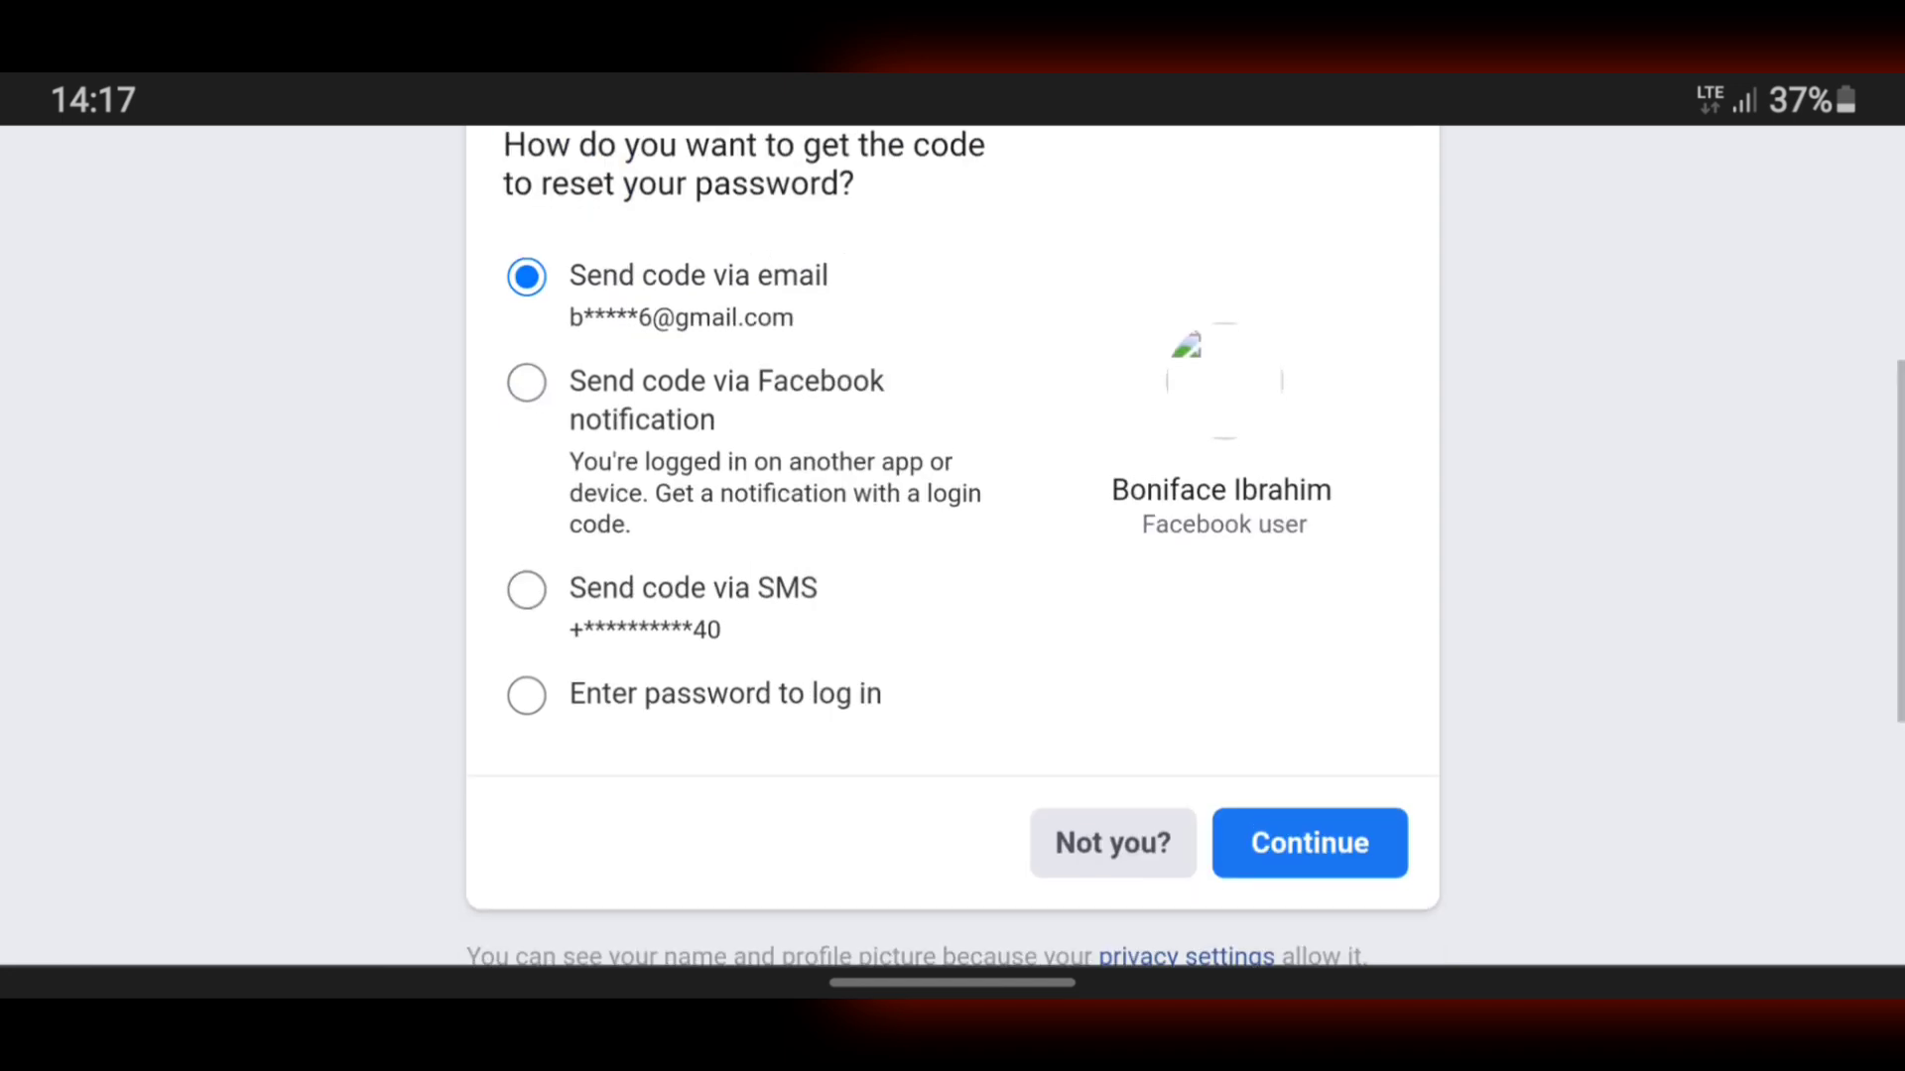
click(1310, 843)
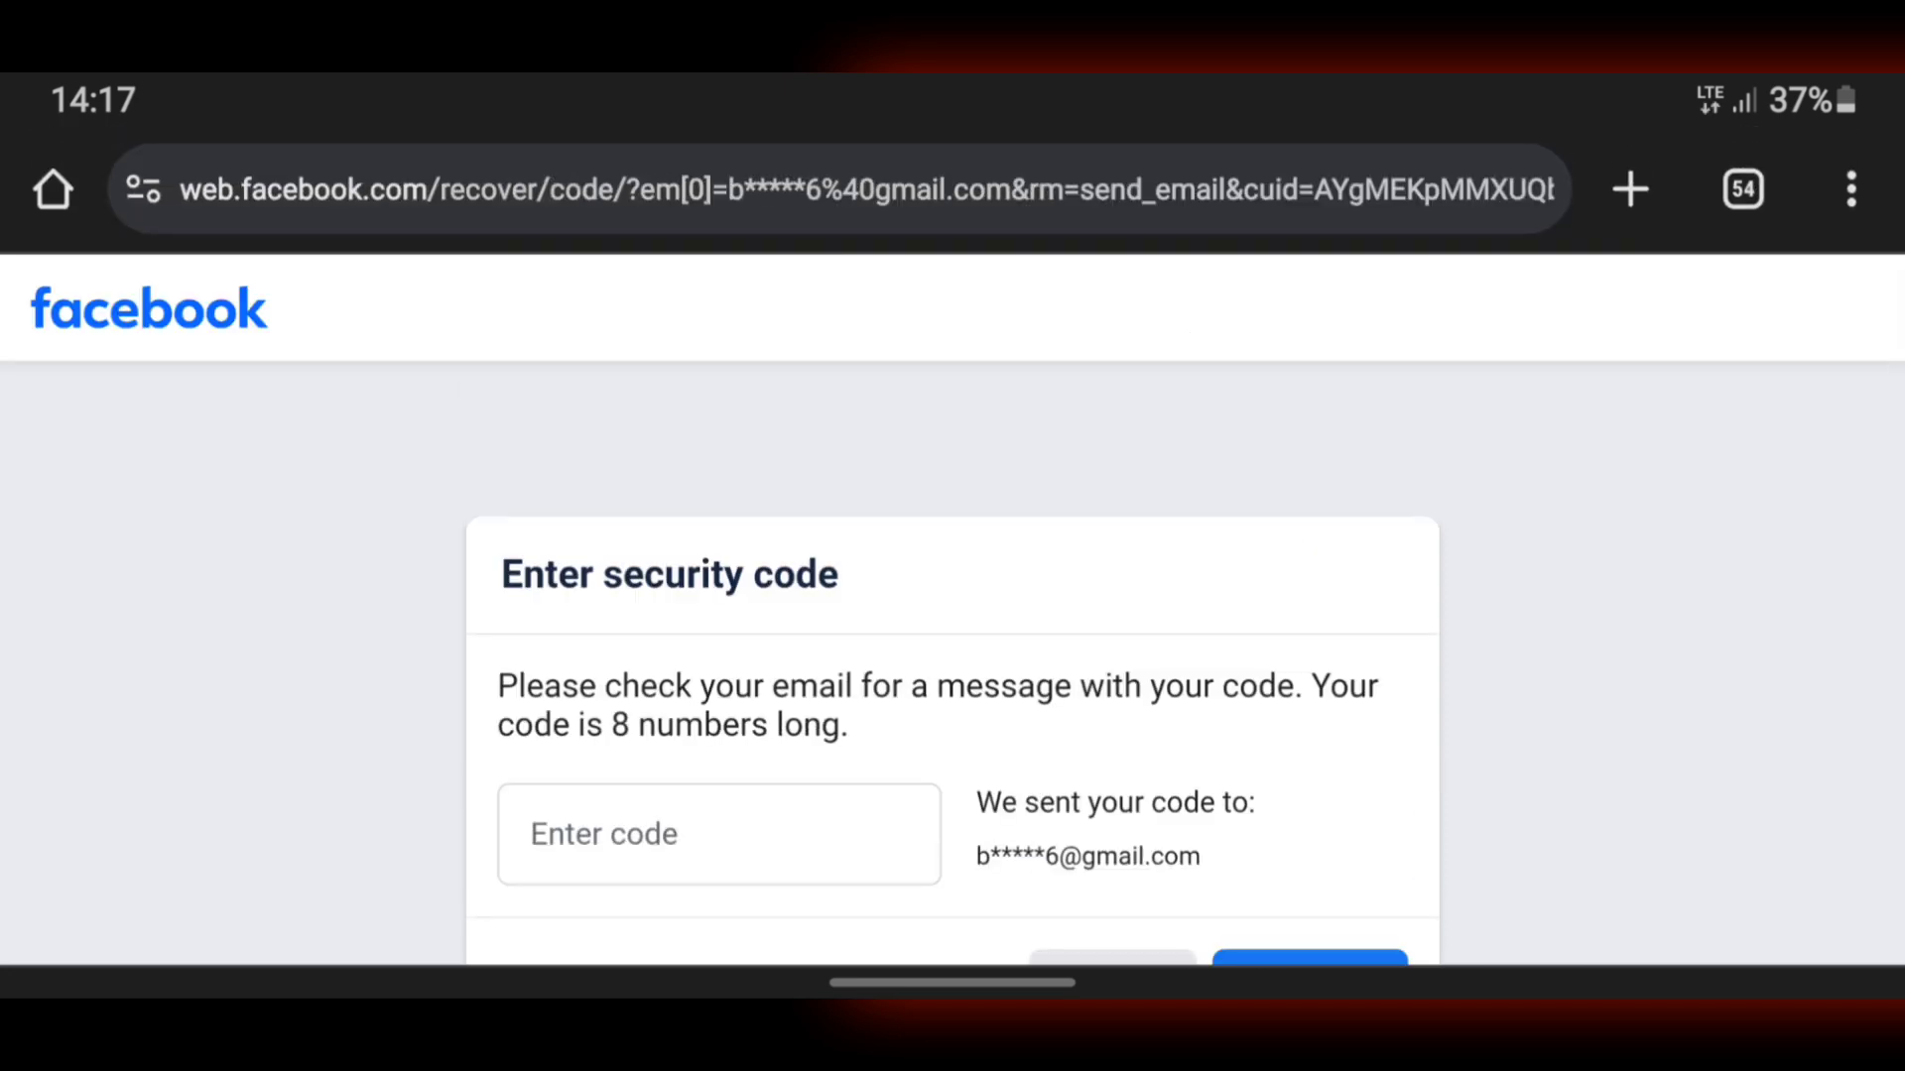
scroll(952, 595, down, 2)
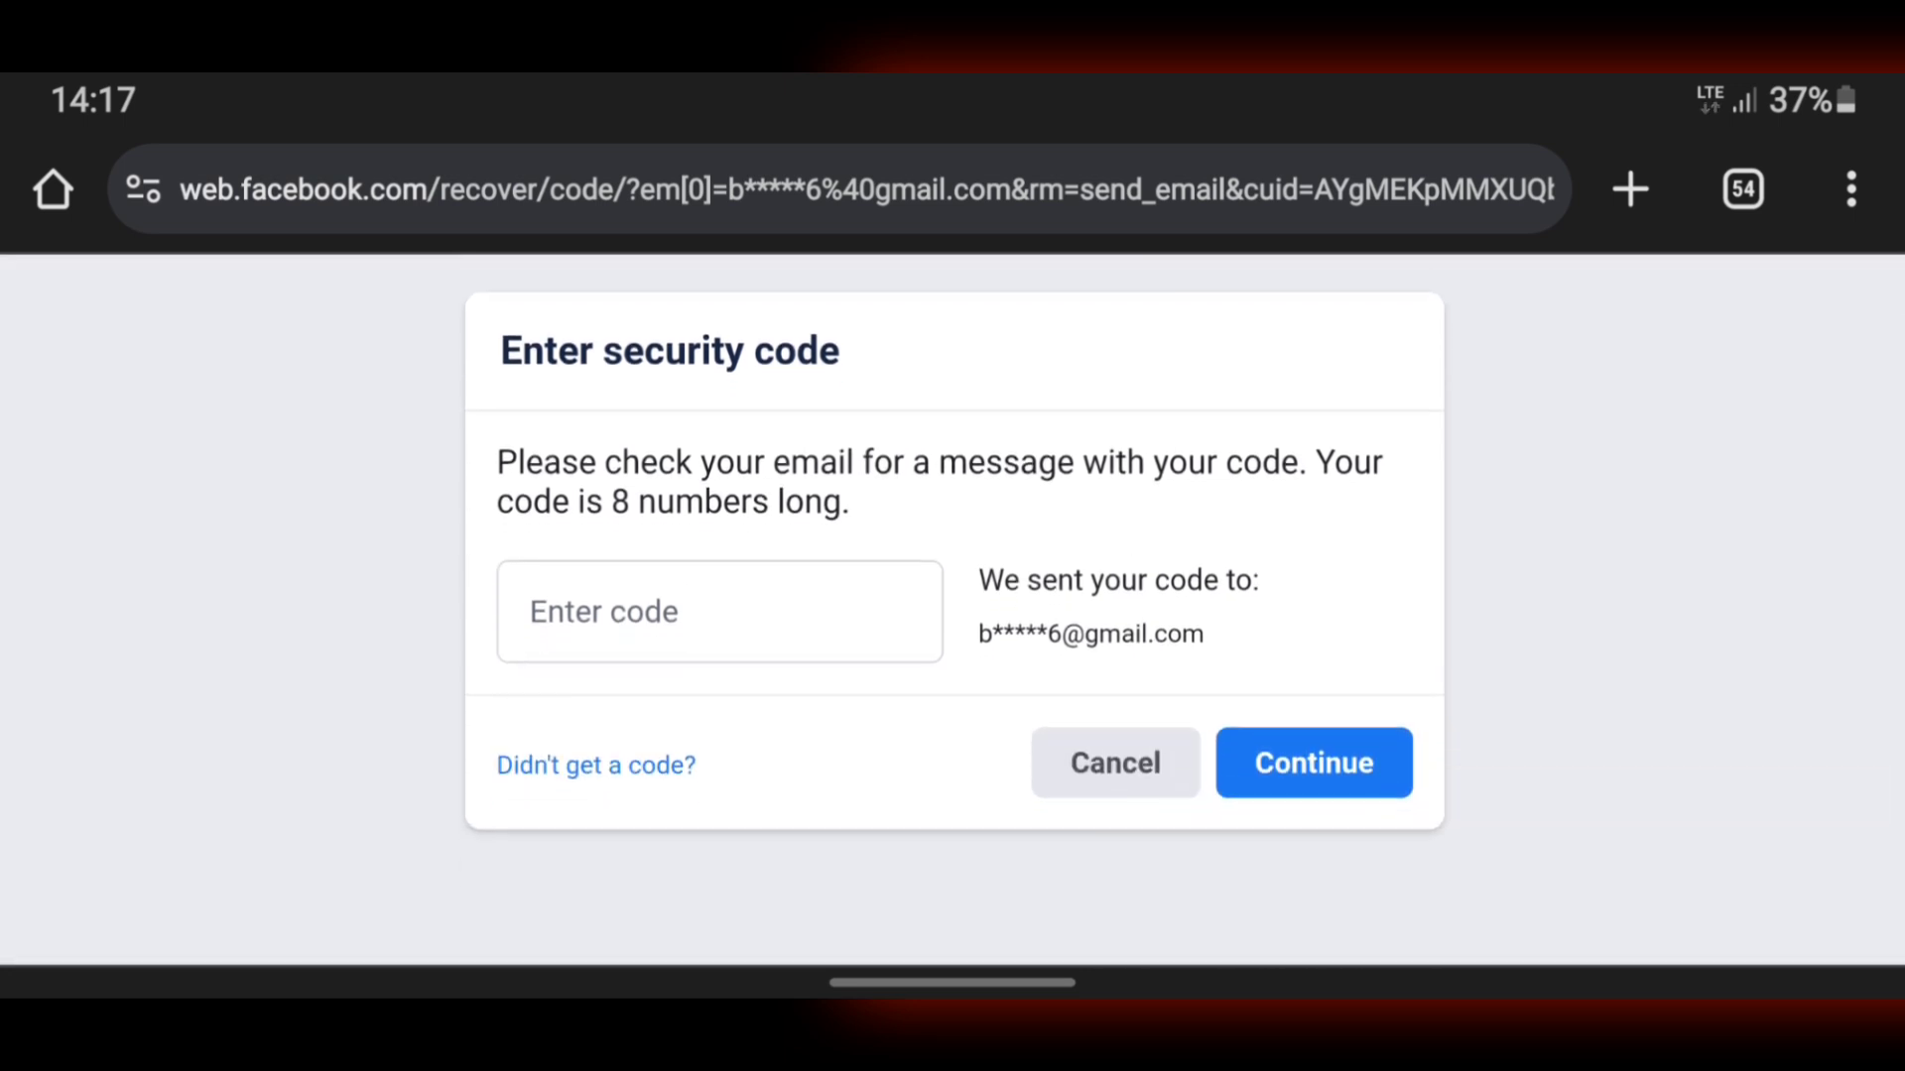
click(719, 611)
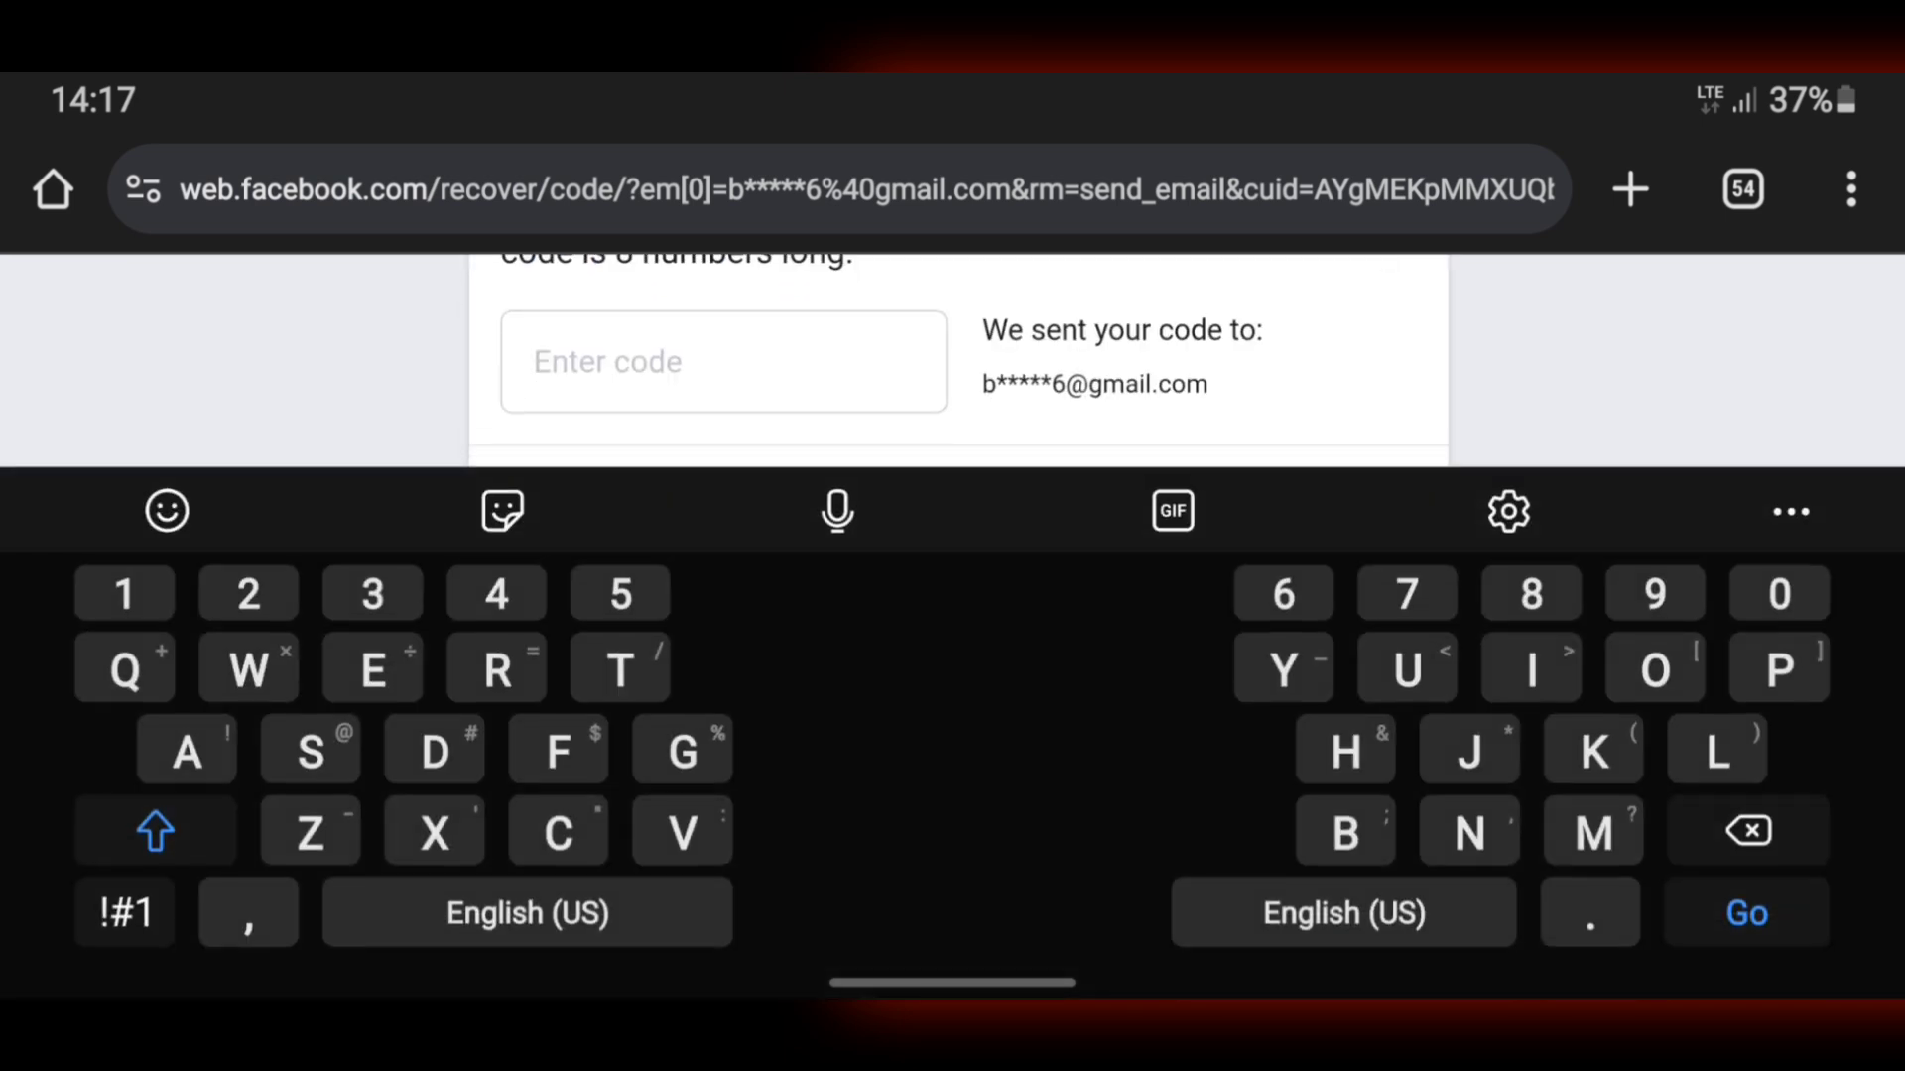
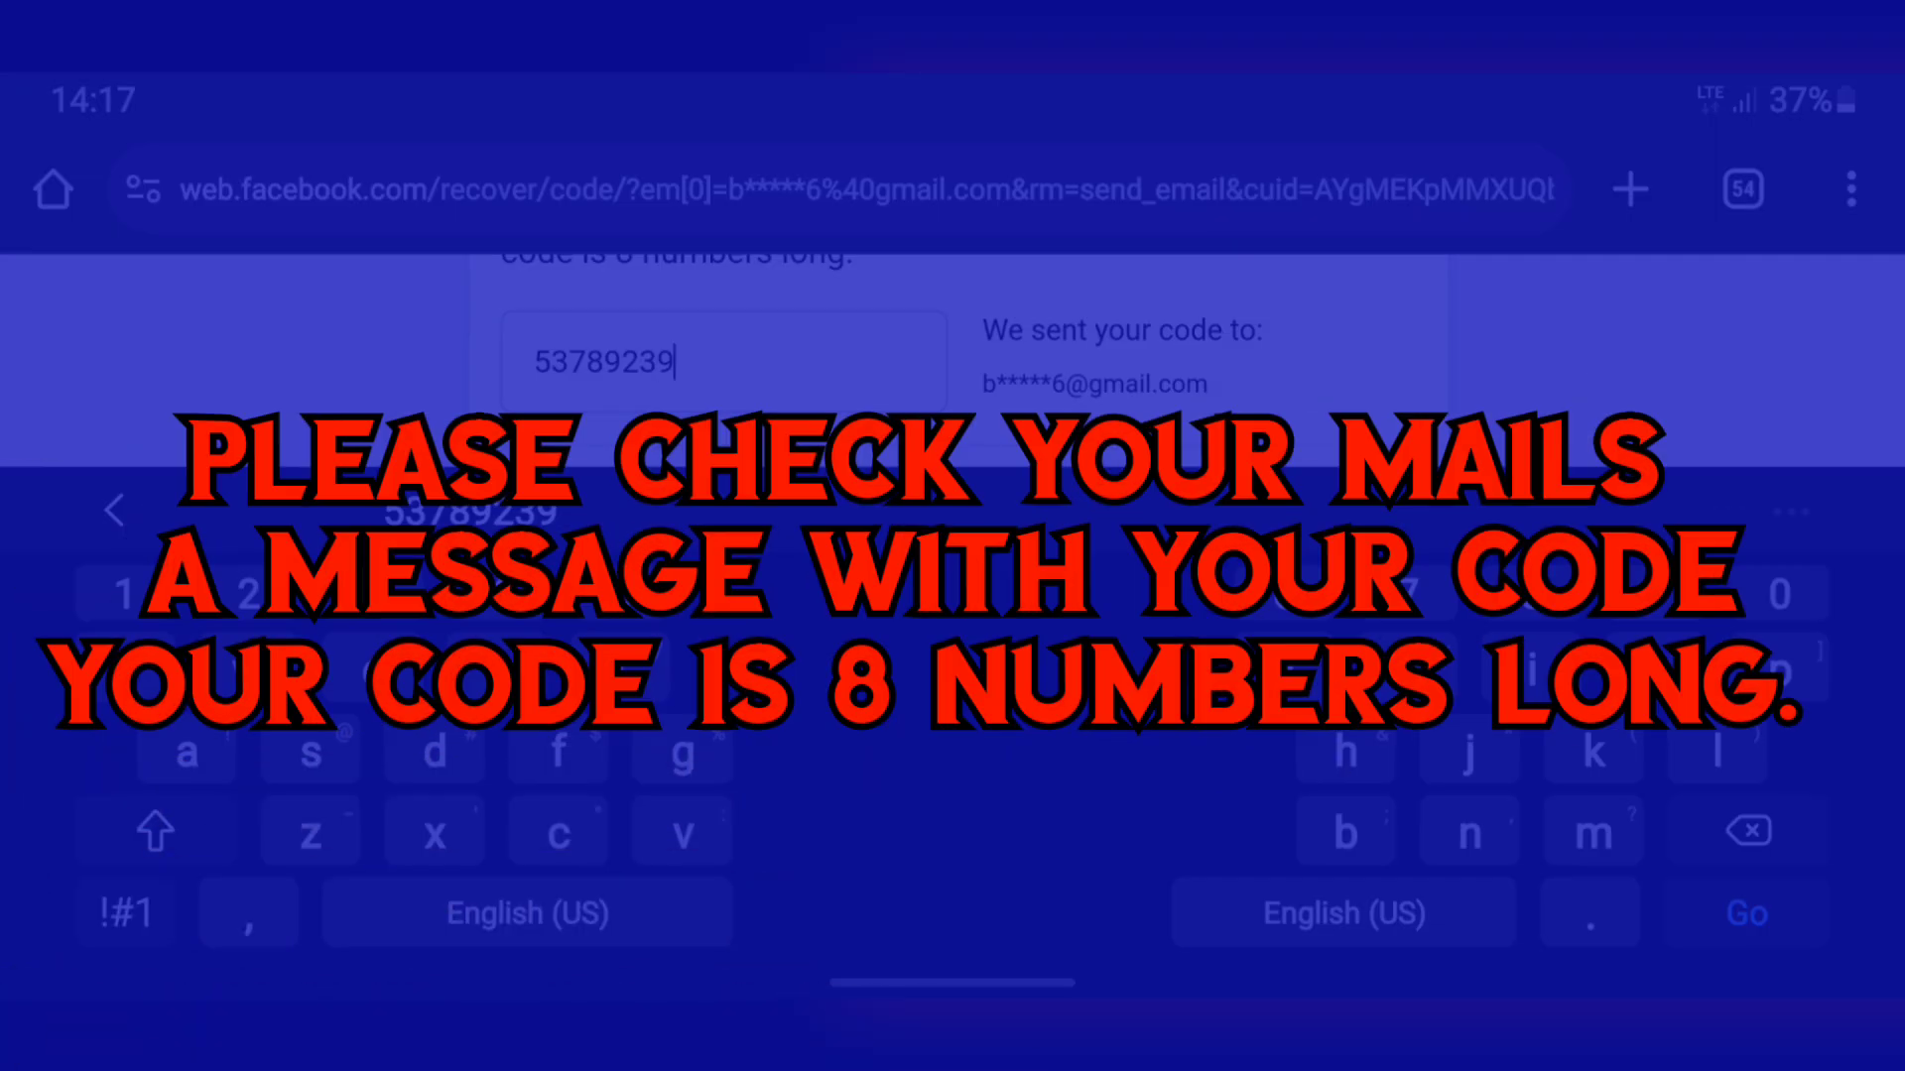